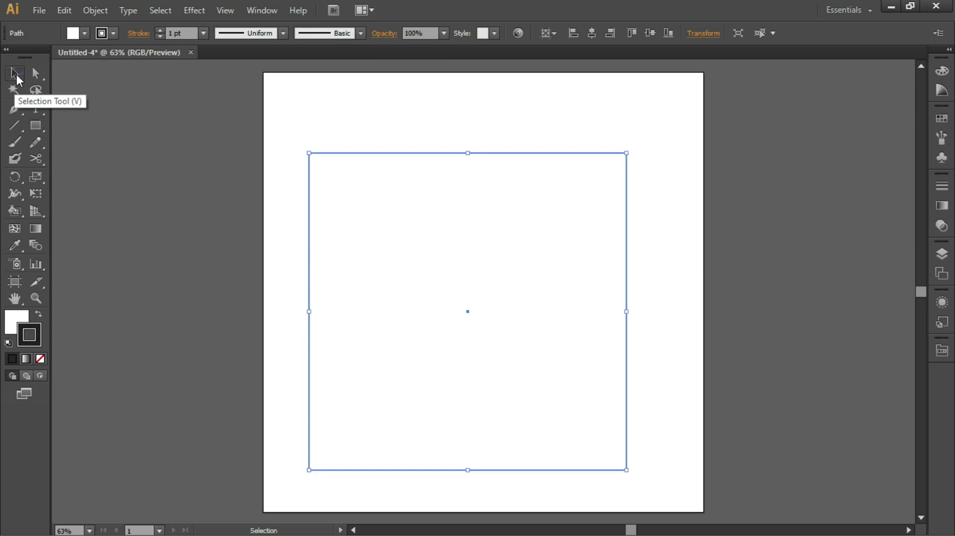
# Draw a square covering the whole artboard, from corner to corner.
pyautogui.click(322, 111)
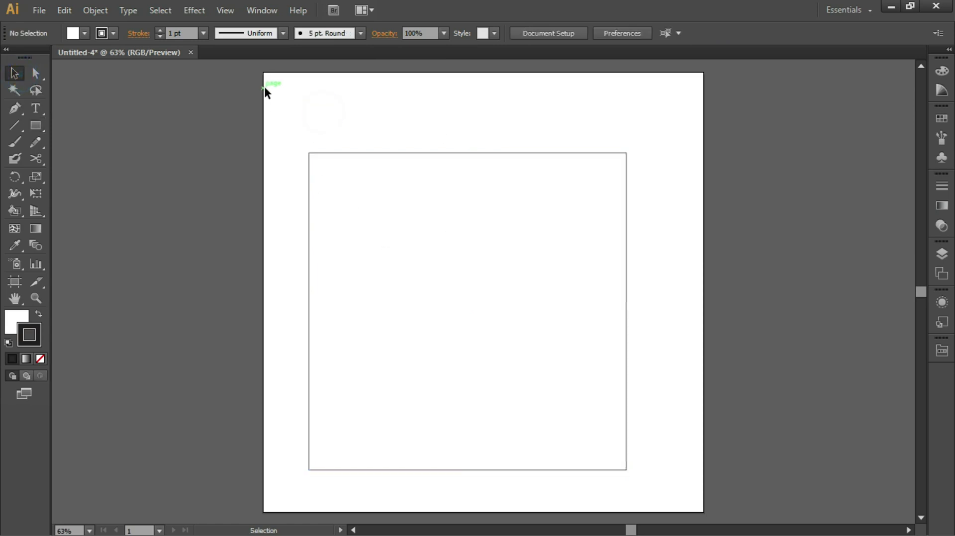
pyautogui.click(948, 254)
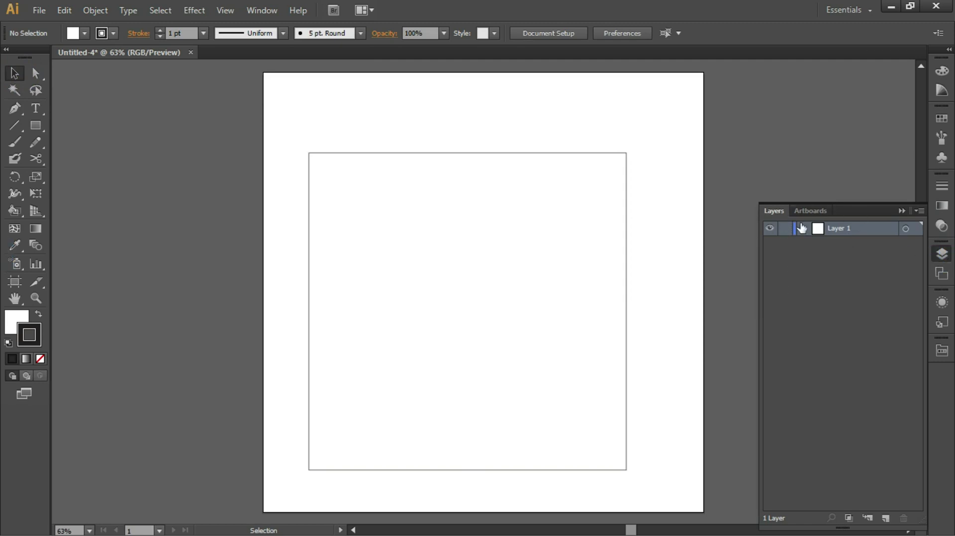
pyautogui.click(37, 127)
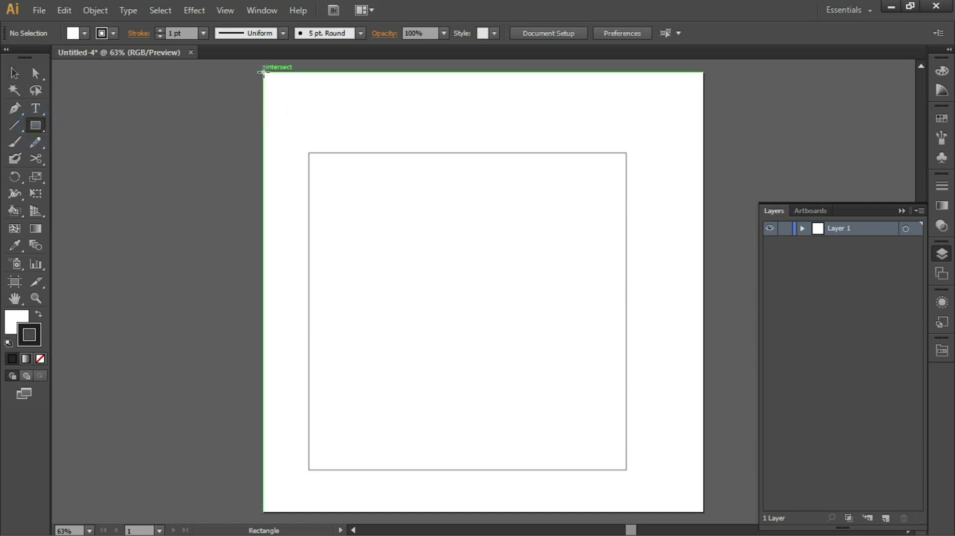
pyautogui.moveTo(264, 73); pyautogui.dragTo(704, 511)
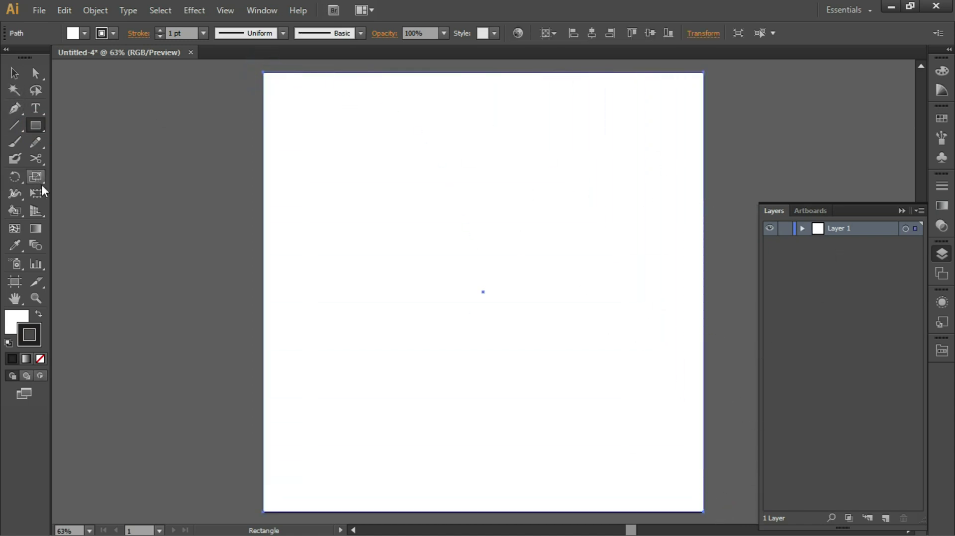
# Give the artboard-sized square a pure black fill (000000) and no stroke.
pyautogui.click(39, 315)
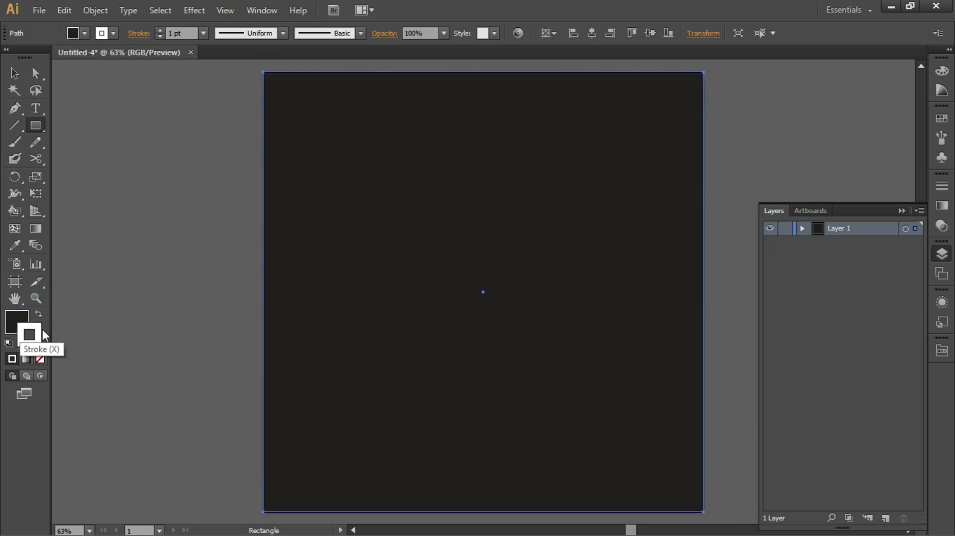
pyautogui.click(40, 358)
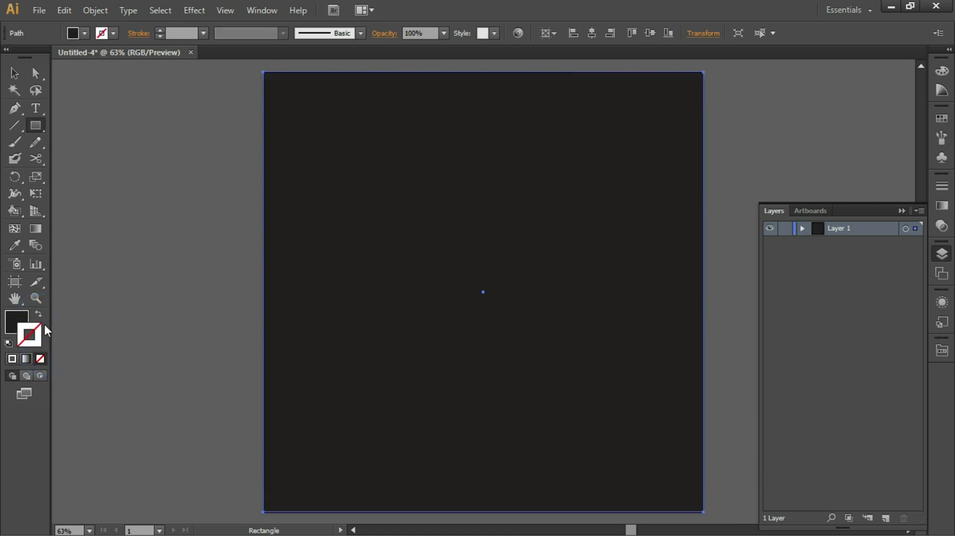
pyautogui.click(16, 321)
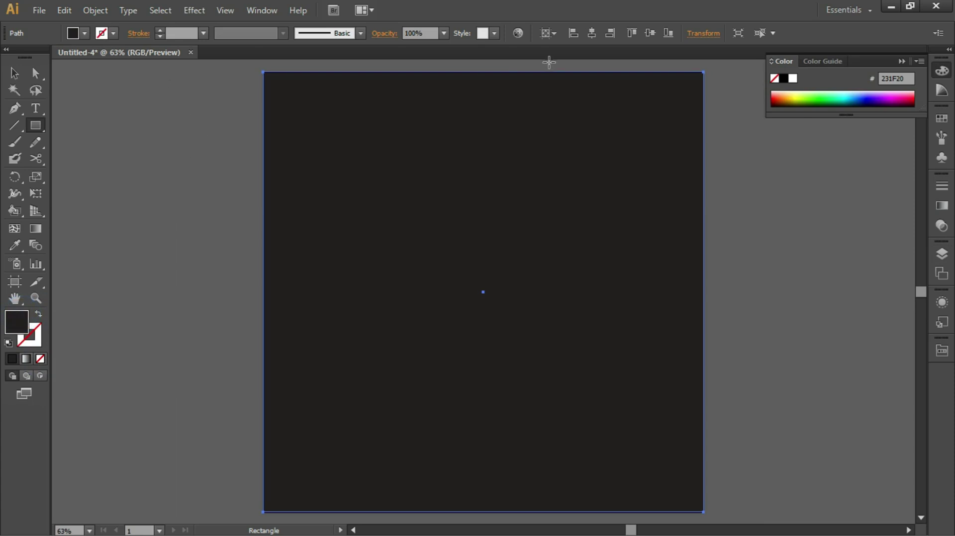
pyautogui.click(783, 78)
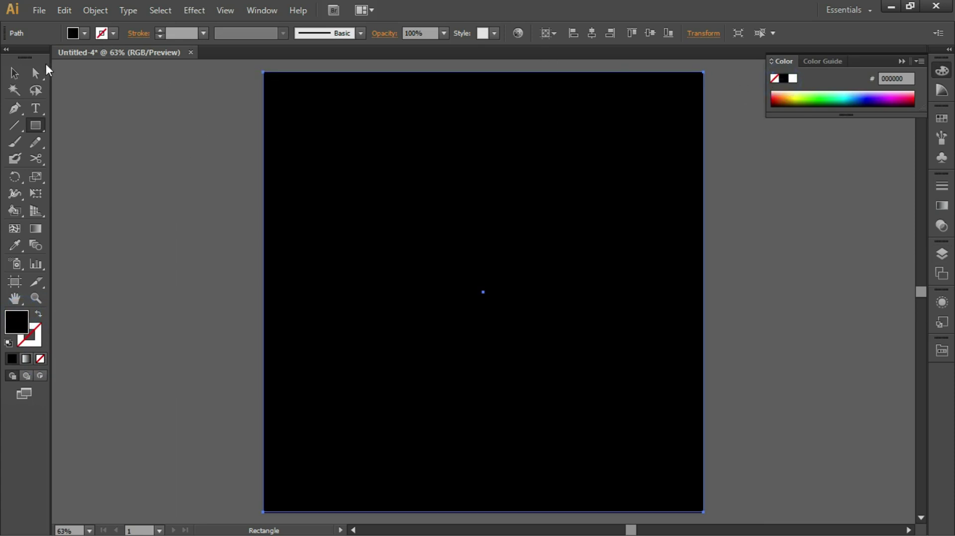
pyautogui.click(13, 74)
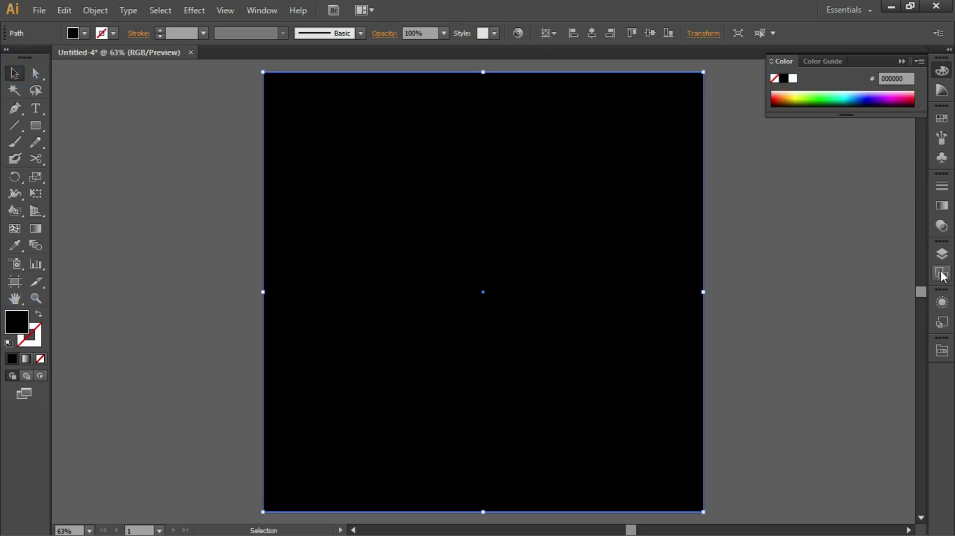
# Cut the black square from Layer 1 and paste it in the same position on a new layer.
pyautogui.click(942, 254)
pyautogui.click(802, 229)
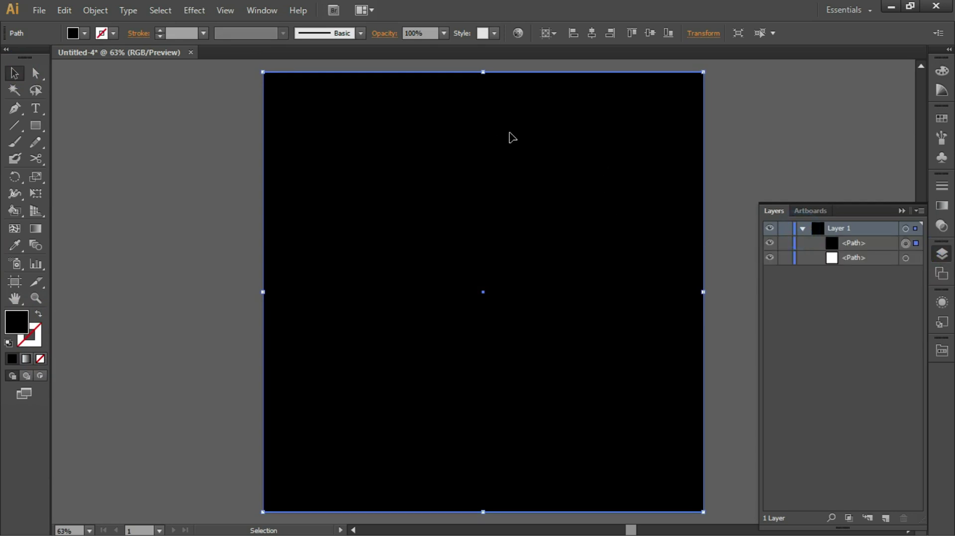
pyautogui.hotkey('ctrl', 'x')
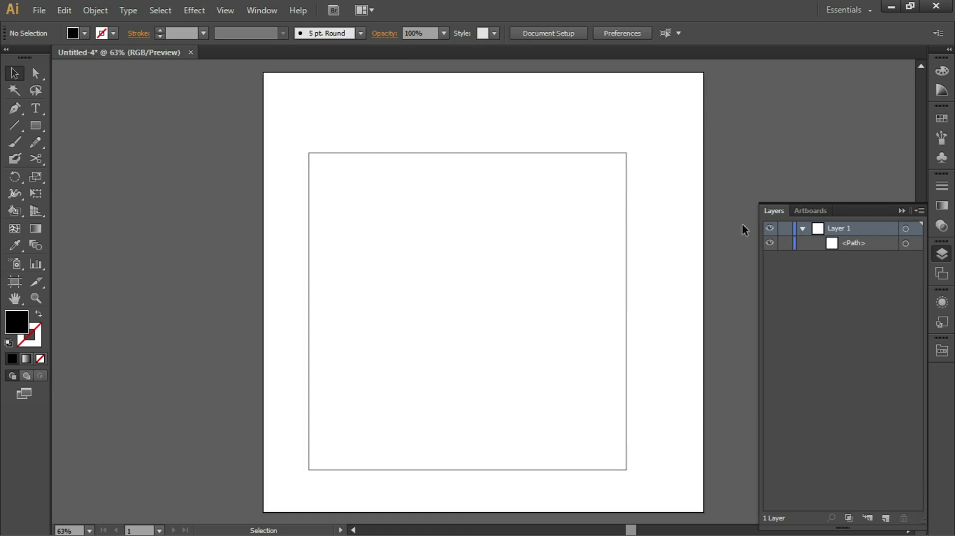
pyautogui.click(886, 518)
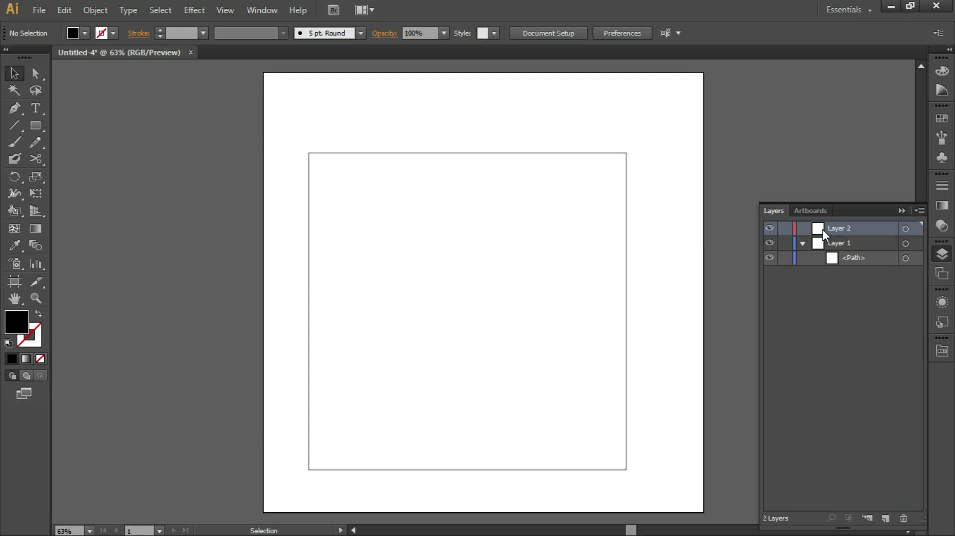
pyautogui.hotkey('ctrl', 'v')
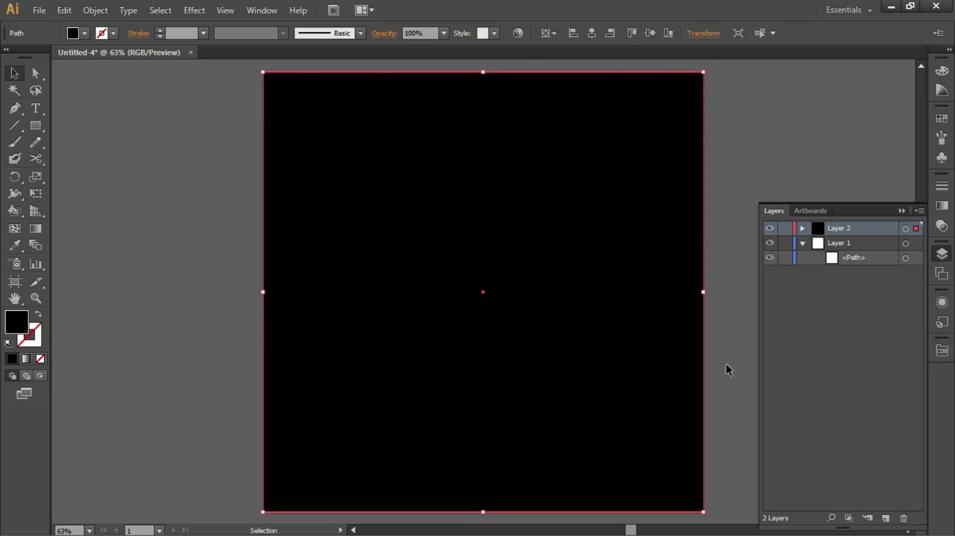
# Place Layer 1 above Layer 2 and lock Layer 2 with the black background.
pyautogui.click(803, 243)
pyautogui.click(853, 242)
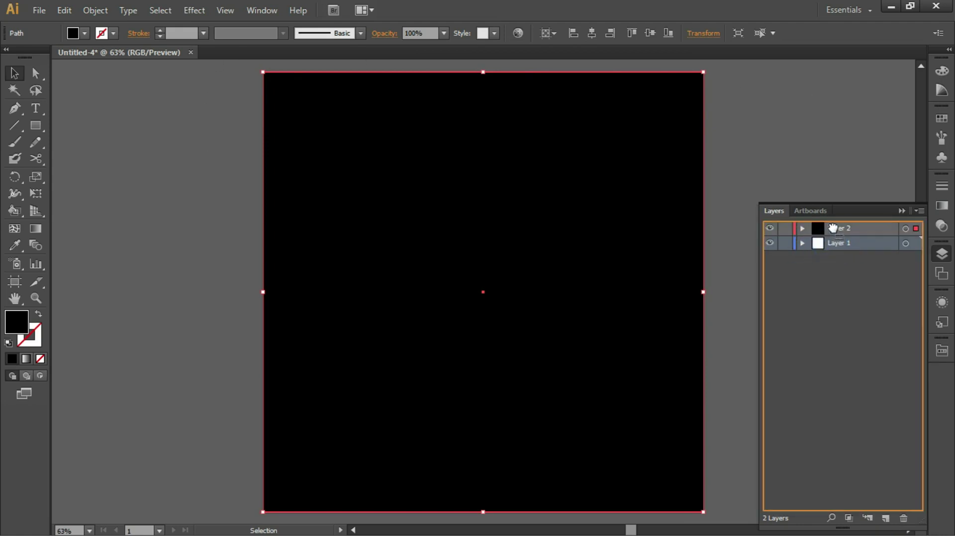
pyautogui.click(802, 228)
pyautogui.click(803, 228)
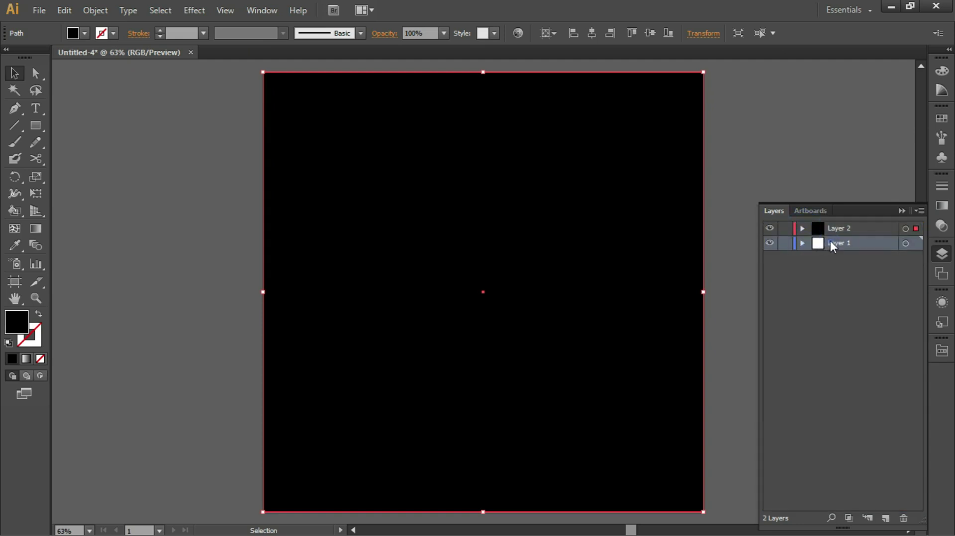
pyautogui.moveTo(831, 240); pyautogui.dragTo(823, 222)
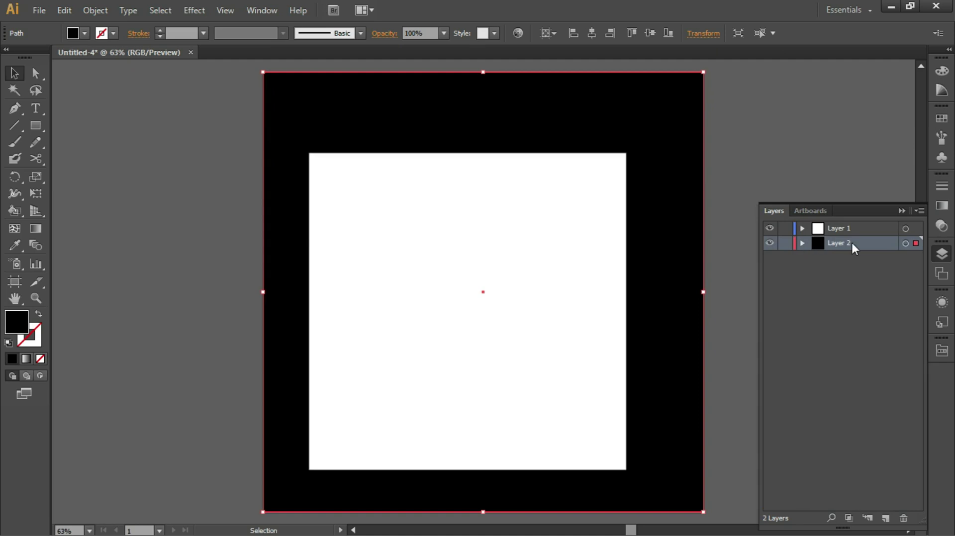
pyautogui.click(784, 243)
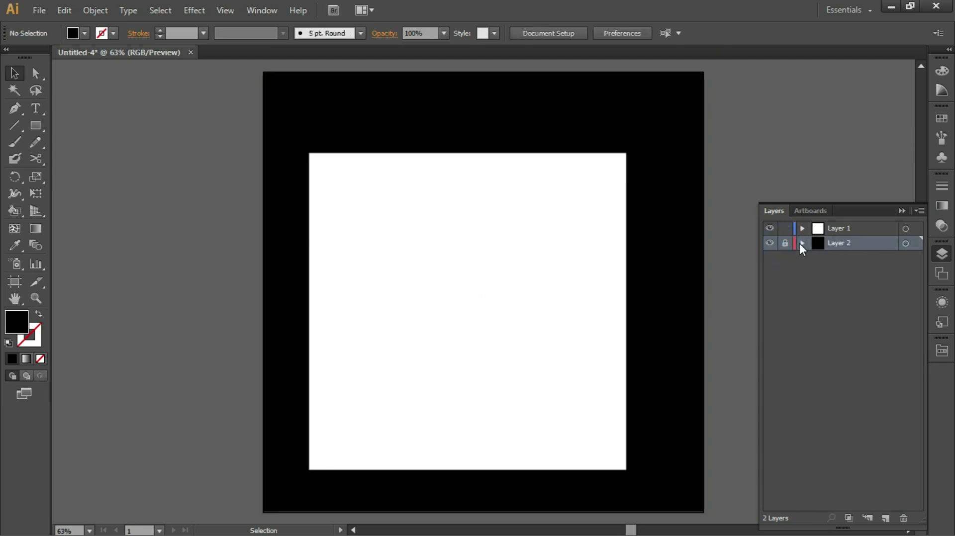
# Make Layer 1 active and move the white square to roughly the middle of the black background.
pyautogui.click(833, 229)
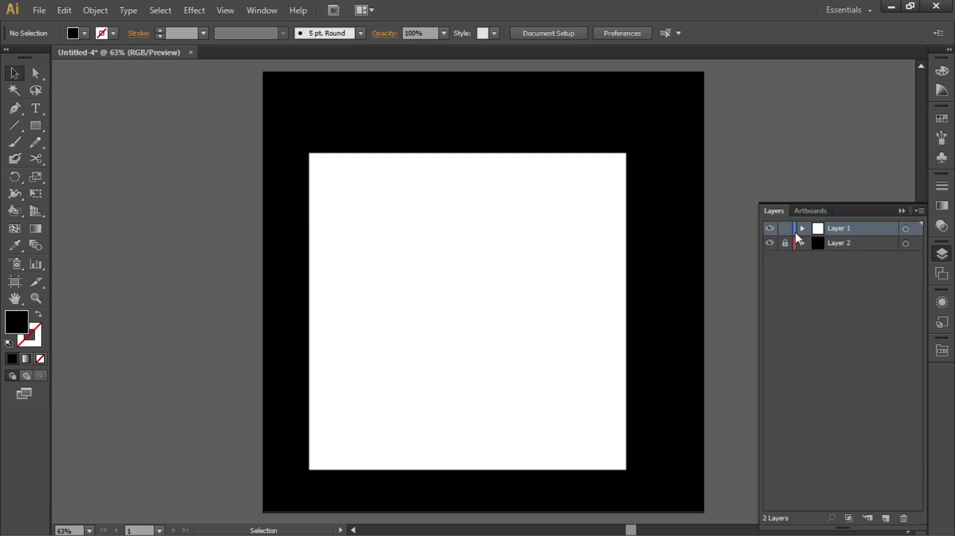
pyautogui.click(771, 229)
pyautogui.click(541, 321)
pyautogui.moveTo(472, 219); pyautogui.dragTo(501, 199)
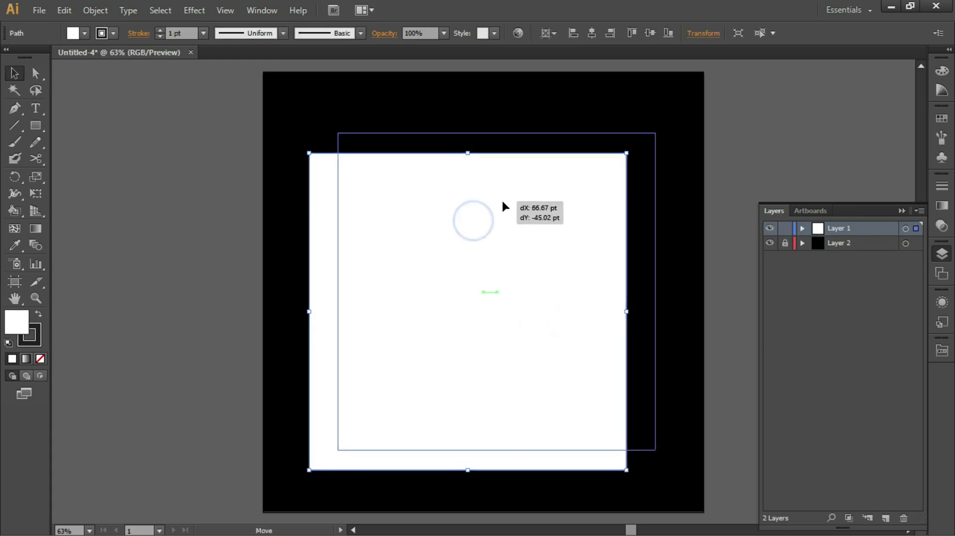
pyautogui.moveTo(600, 302); pyautogui.dragTo(591, 296)
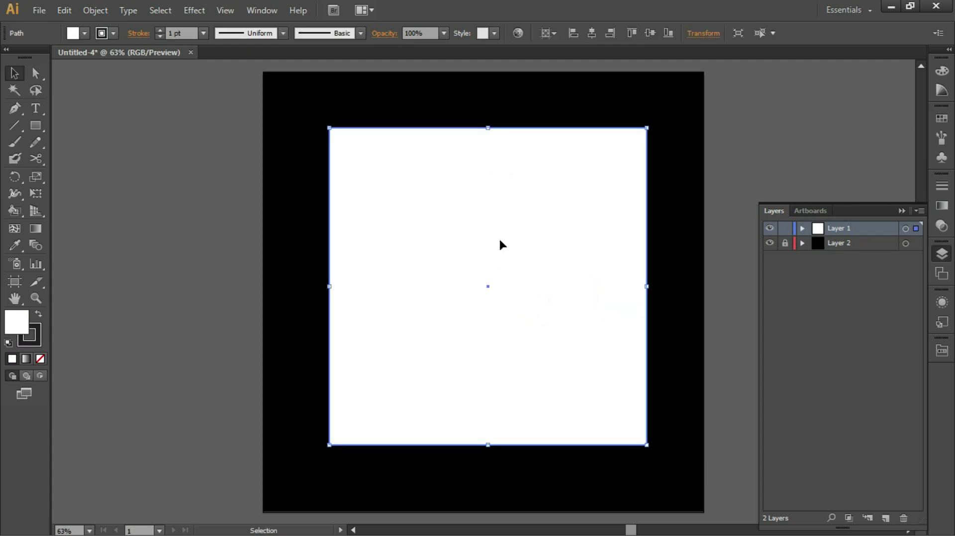
# Remove the inner square's fill and set its stroke colour to yellow (F9FF2A).
pyautogui.click(42, 359)
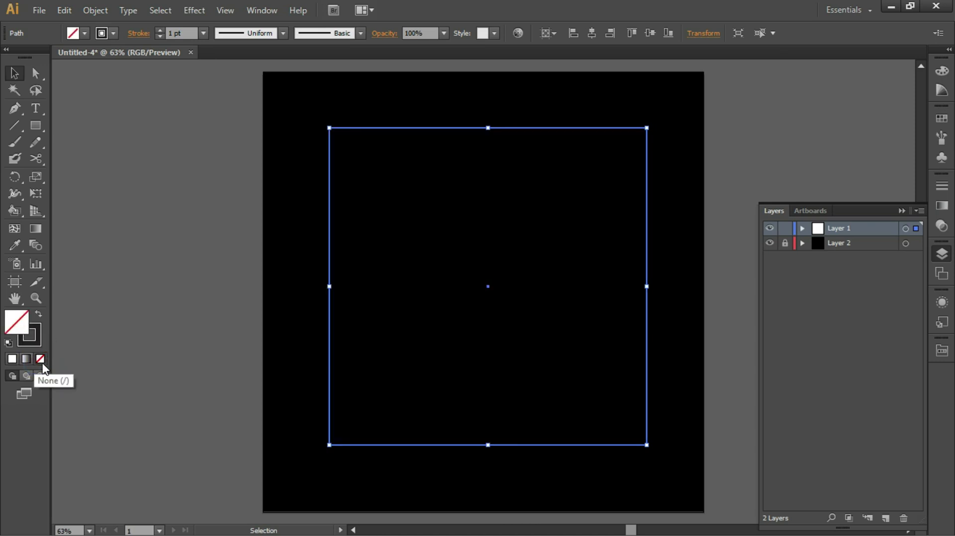
pyautogui.click(40, 339)
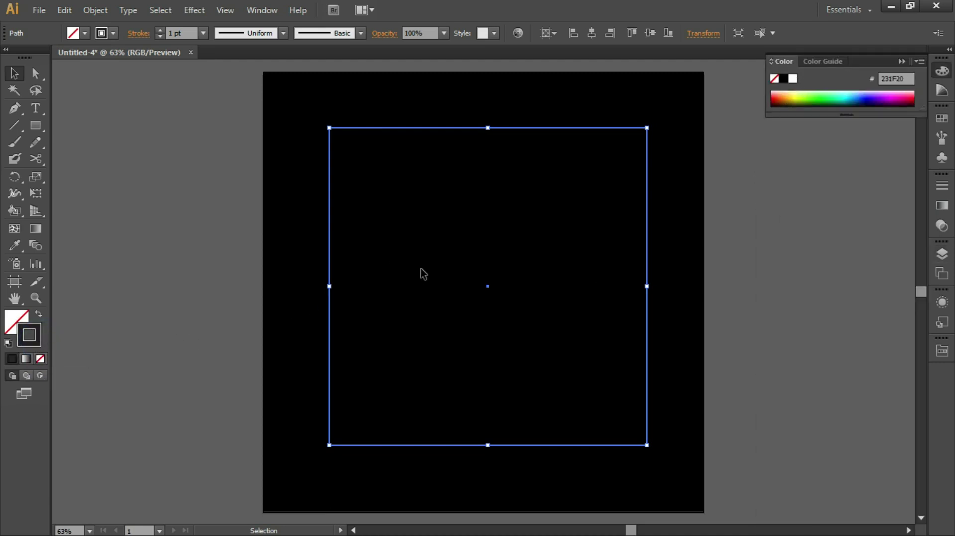
pyautogui.click(792, 95)
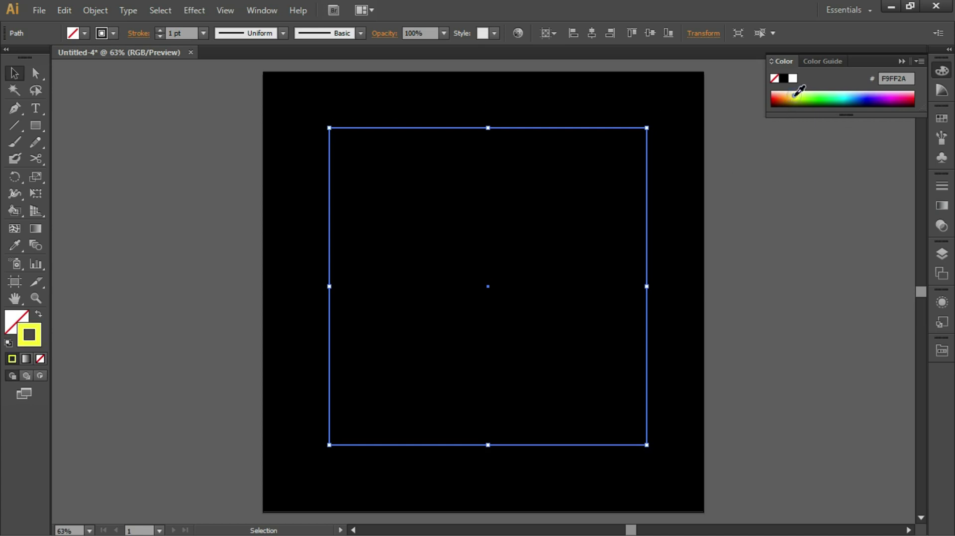
pyautogui.click(729, 215)
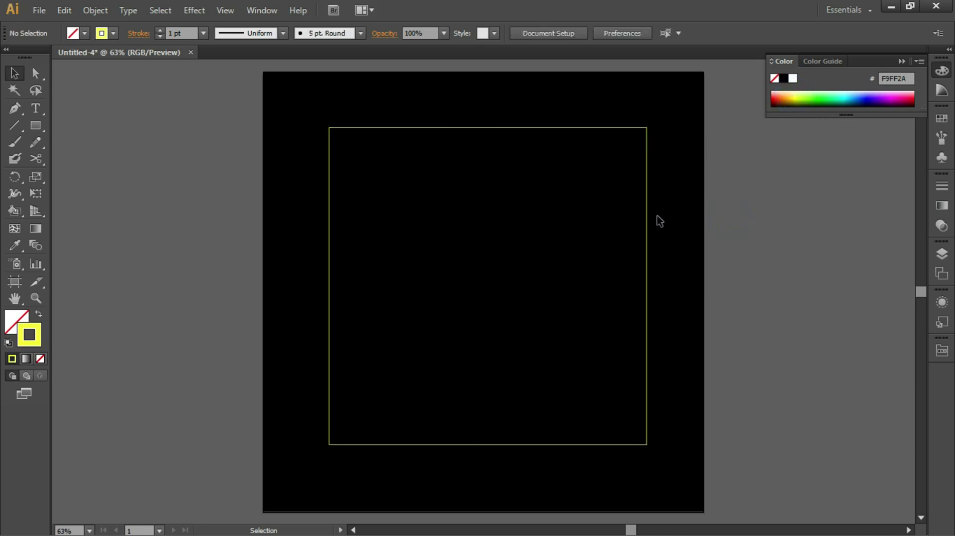
# Cut the yellow square's path at its corner anchor points with Direct Selection, separating it into four individual sides.
pyautogui.click(35, 79)
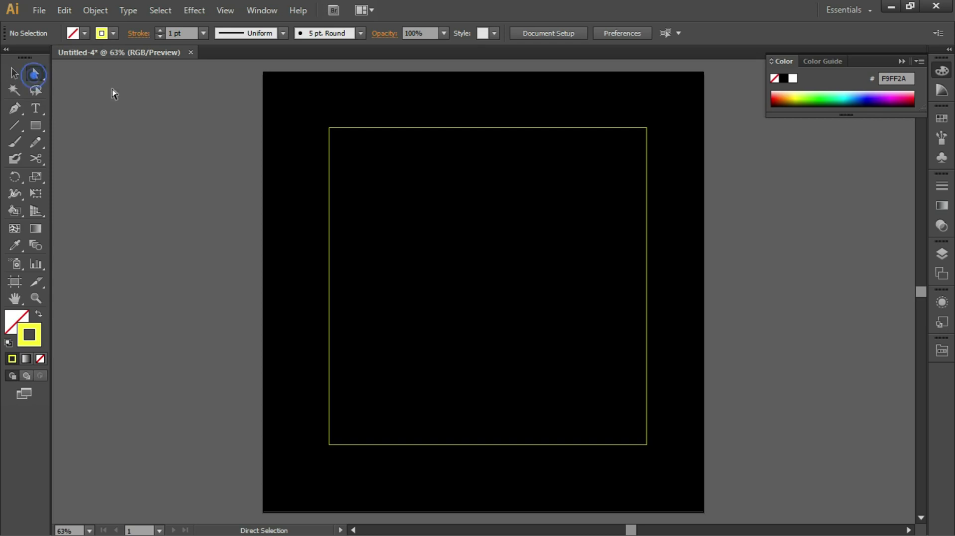
pyautogui.click(329, 129)
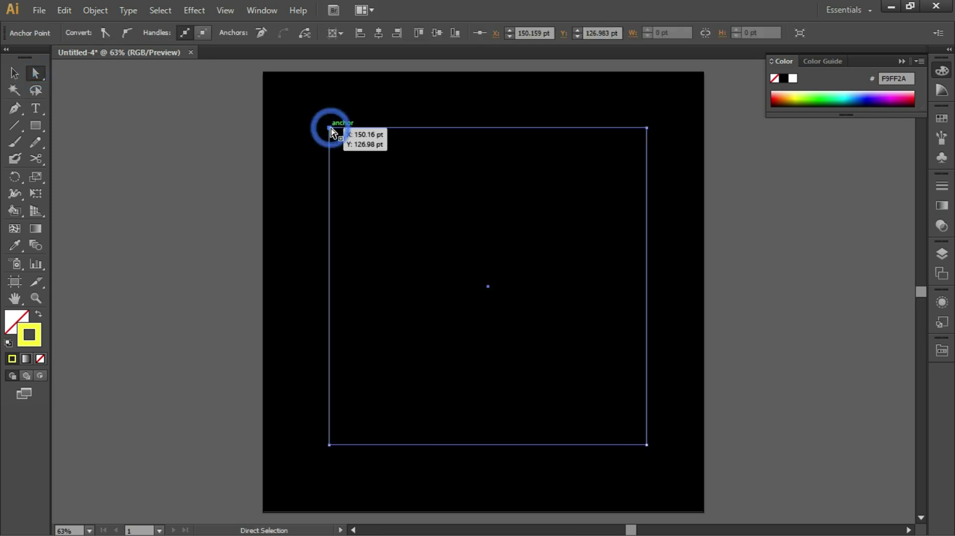
pyautogui.click(303, 33)
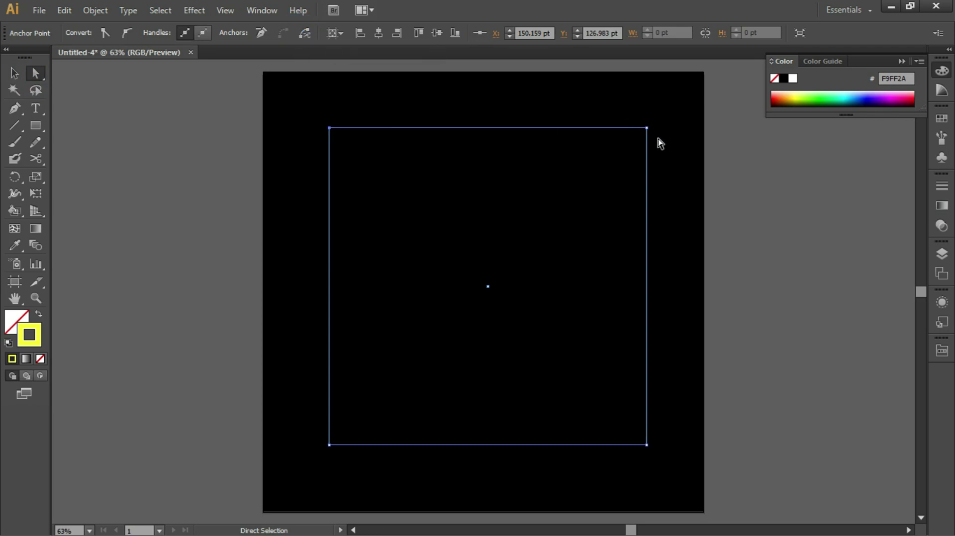
pyautogui.click(646, 127)
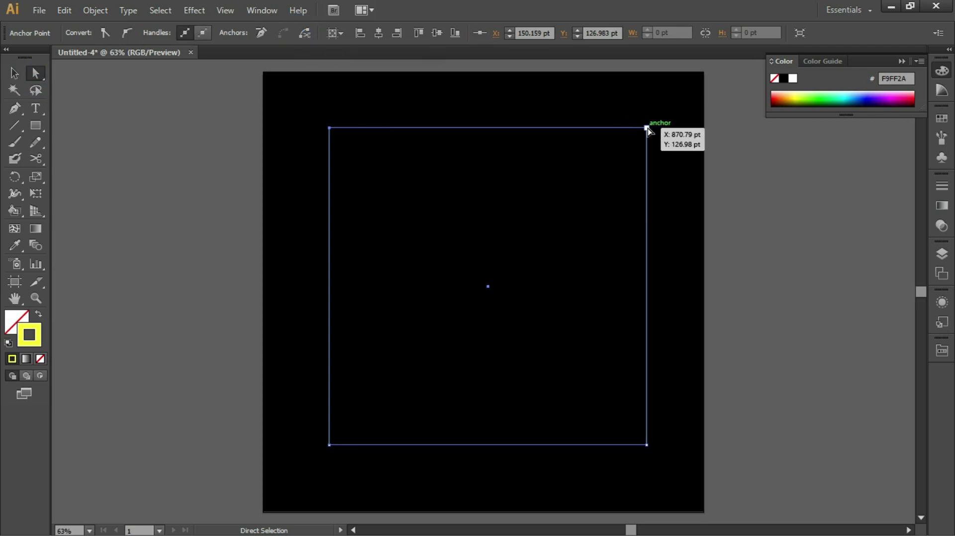
pyautogui.click(646, 444)
pyautogui.click(305, 33)
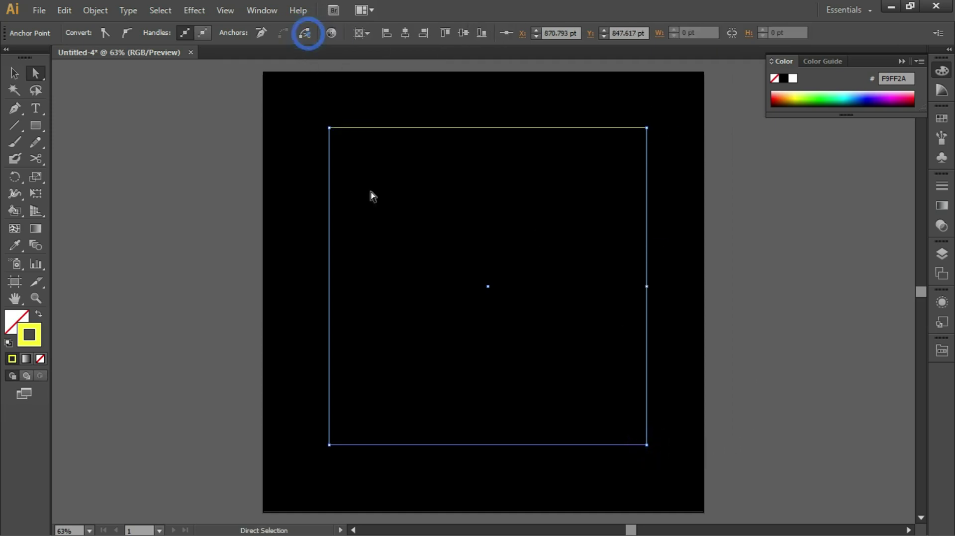
pyautogui.click(329, 445)
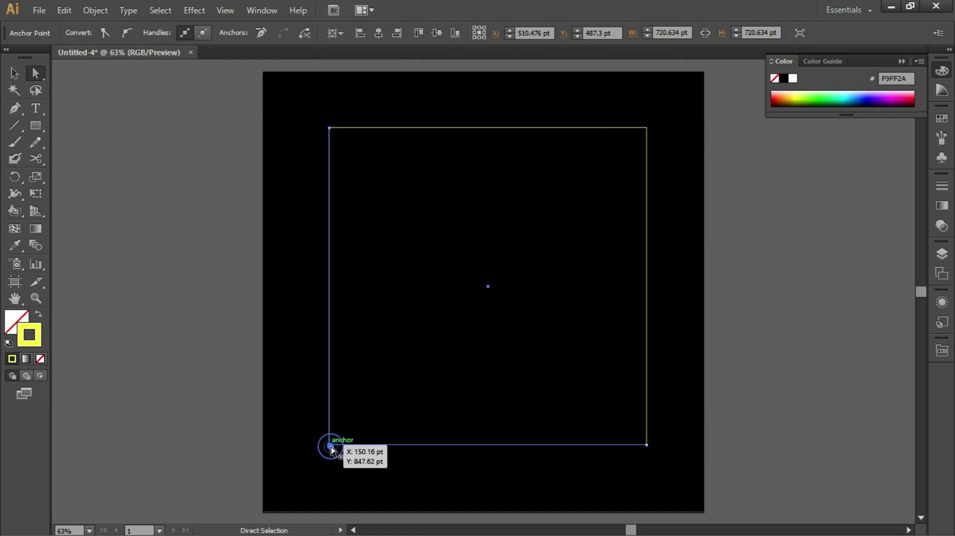
pyautogui.click(304, 33)
# Select the top, left, right and bottom sides in turn to check that each is a separate path.
pyautogui.click(228, 158)
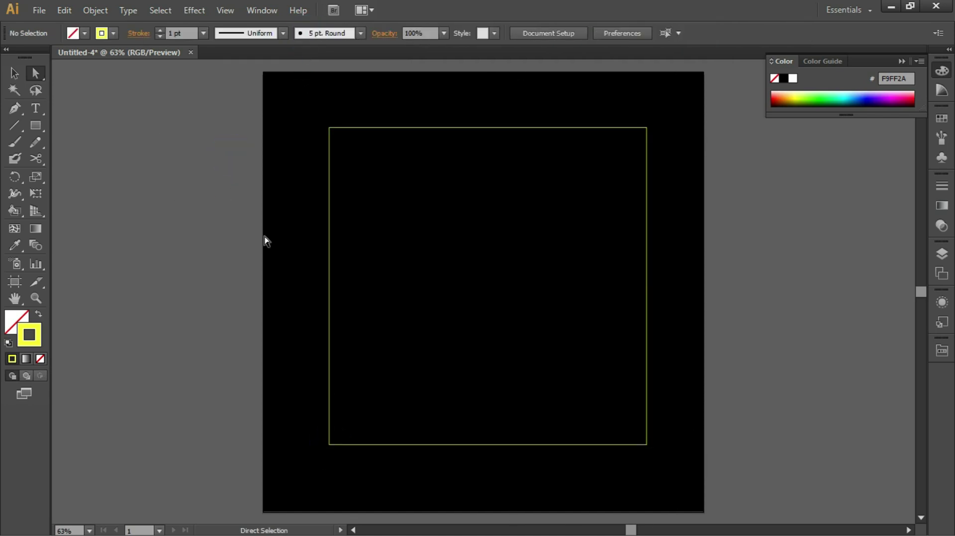
pyautogui.click(412, 128)
pyautogui.click(328, 179)
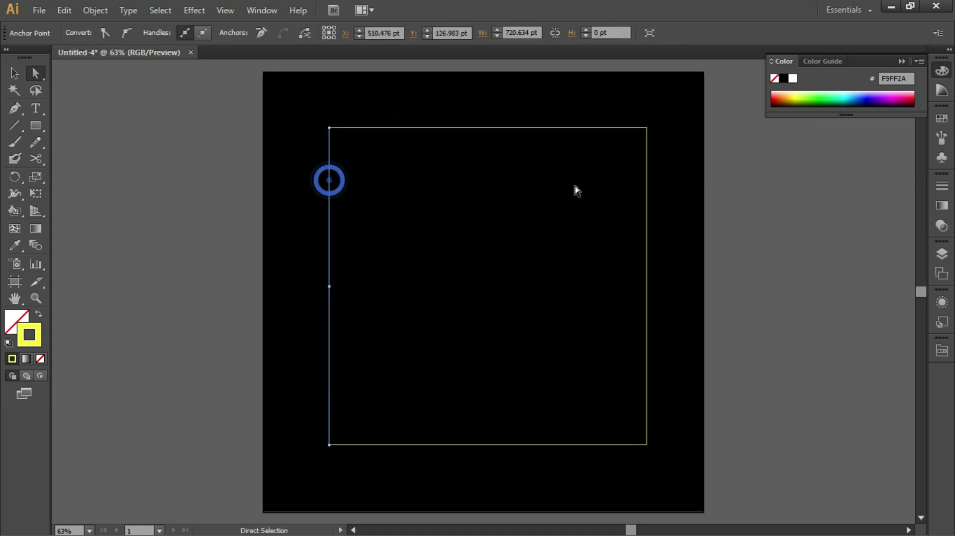
pyautogui.click(646, 178)
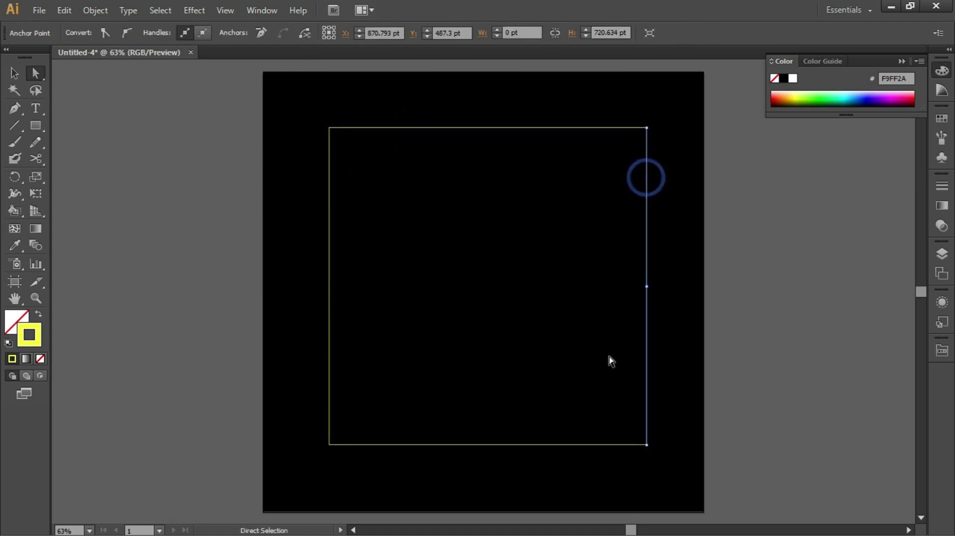
pyautogui.click(580, 445)
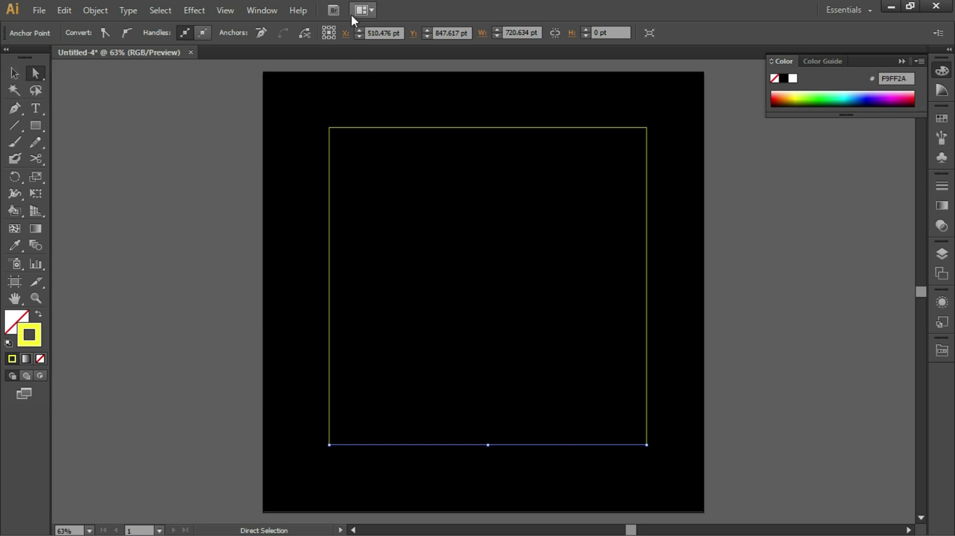
pyautogui.click(11, 68)
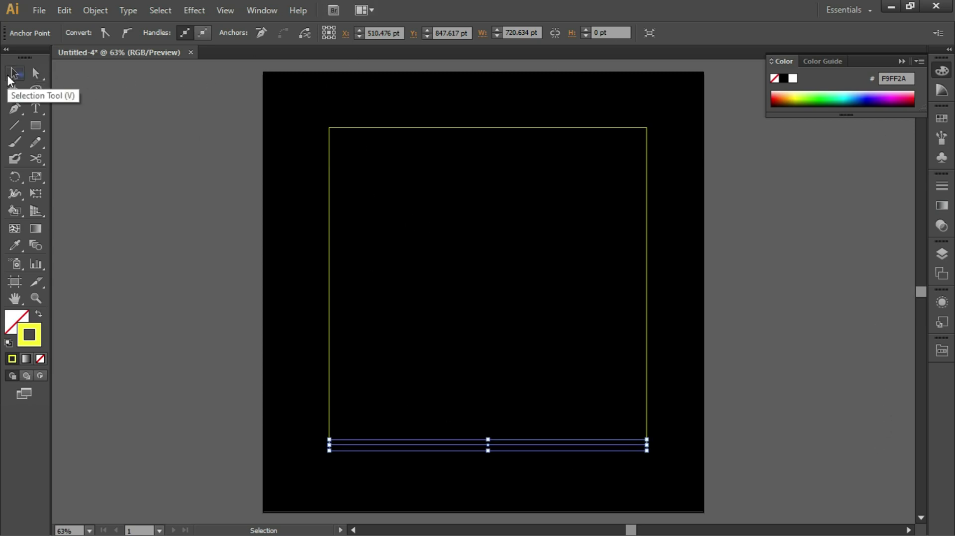
# Select all four sides of the yellow square and give them a 30 pt stroke with round caps.
pyautogui.moveTo(304, 108); pyautogui.dragTo(679, 490)
pyautogui.click(292, 130)
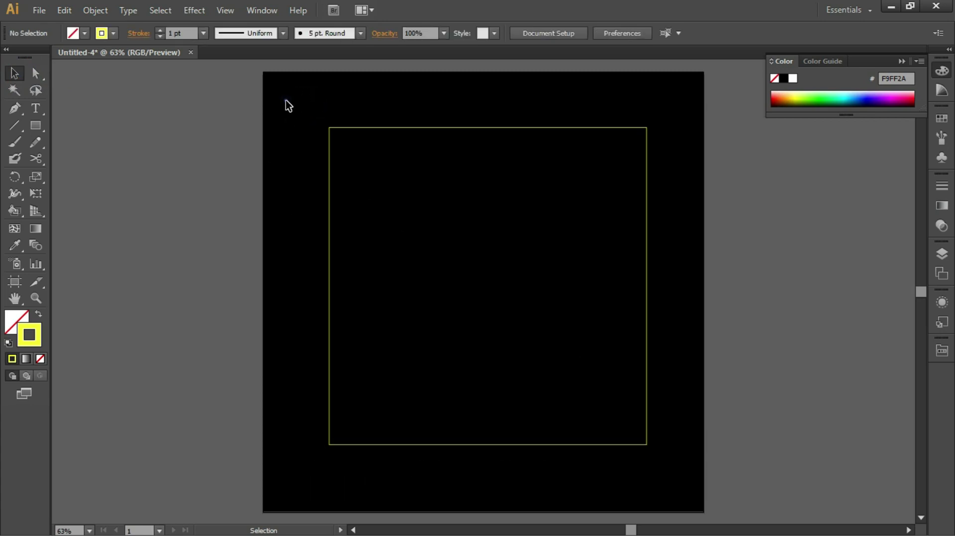
pyautogui.moveTo(286, 100); pyautogui.dragTo(695, 474)
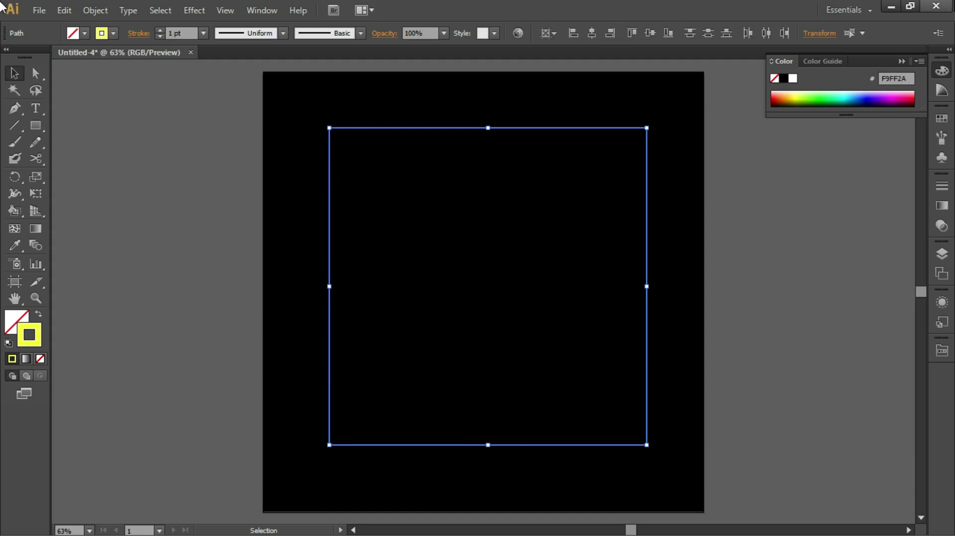
pyautogui.click(134, 34)
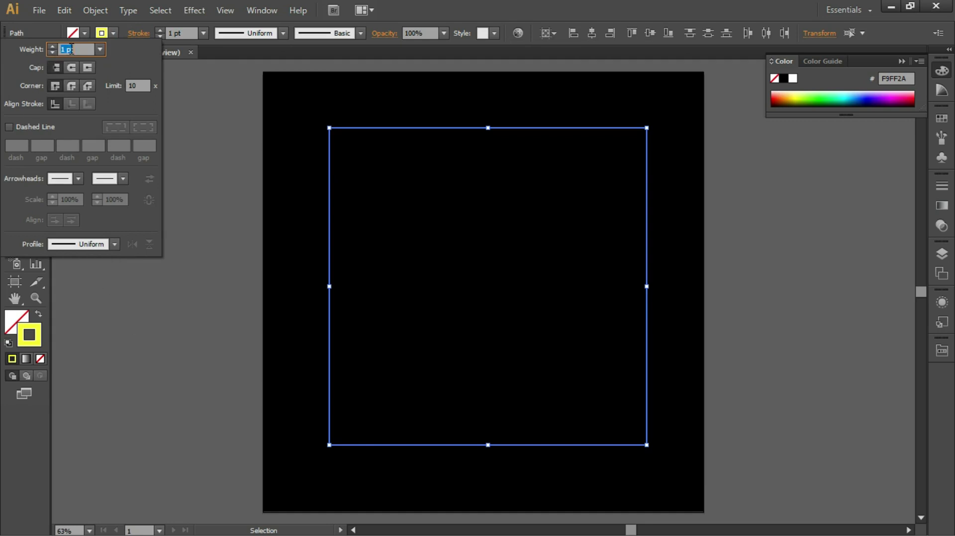
pyautogui.write('30')
pyautogui.click(72, 71)
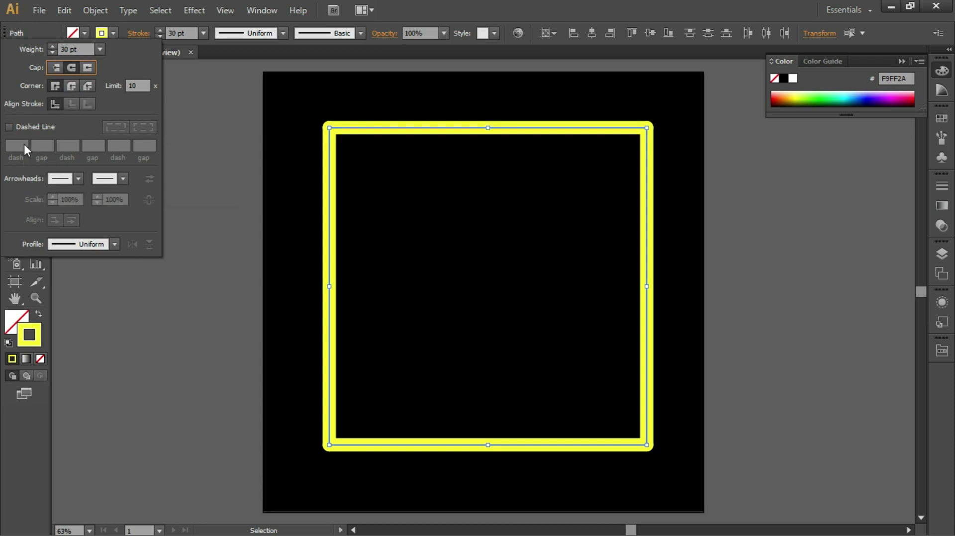
# Turn the four sides' stroke into a dashed line with a 0 pt dash and a 40 pt gap.
pyautogui.click(10, 127)
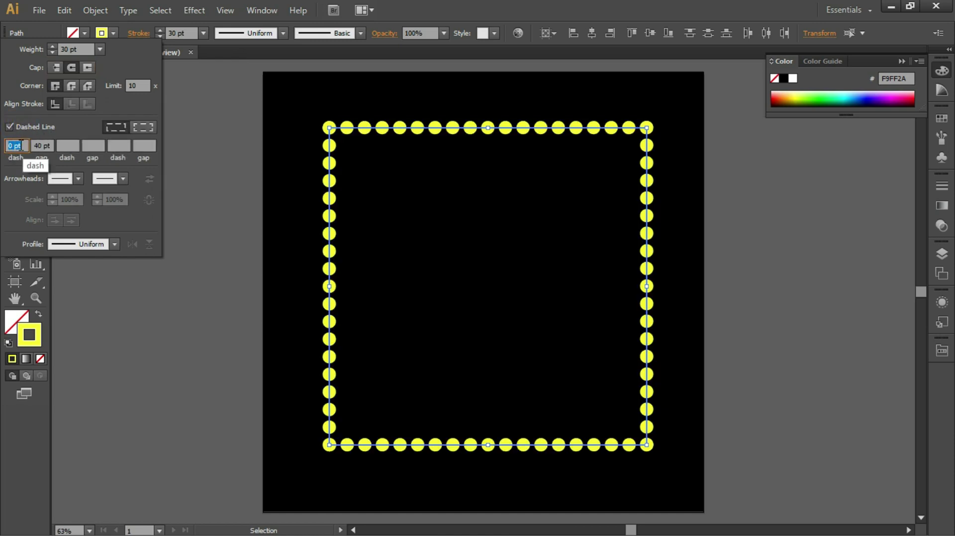
pyautogui.click(38, 146)
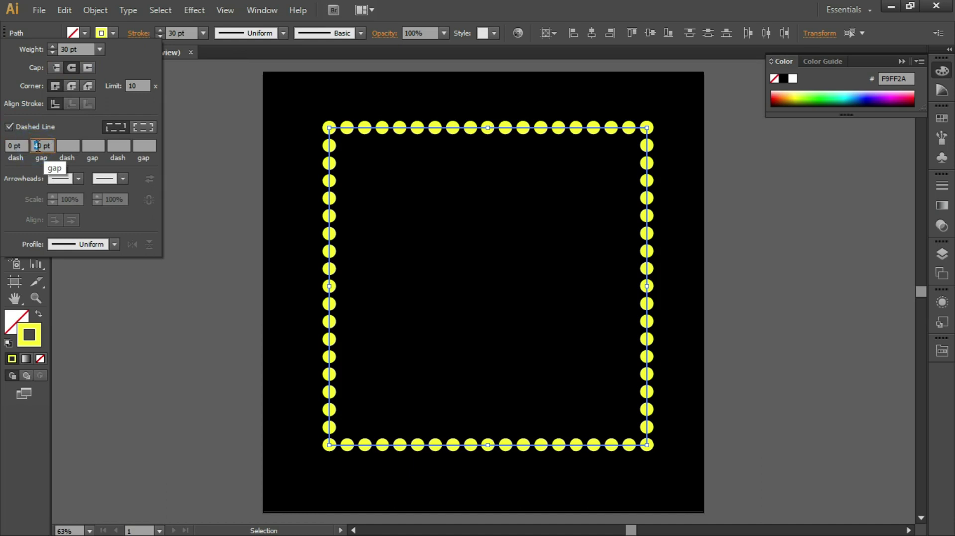
pyautogui.moveTo(37, 146); pyautogui.dragTo(44, 148)
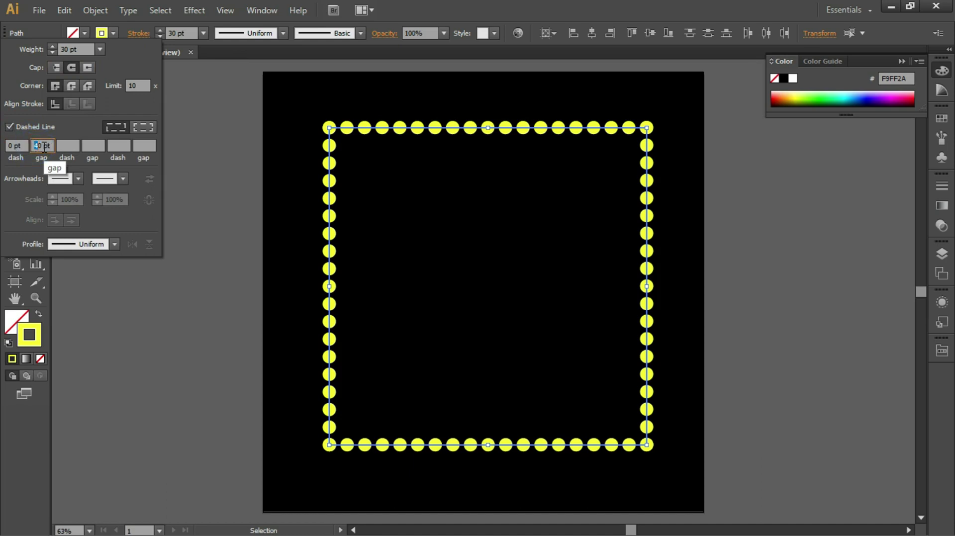
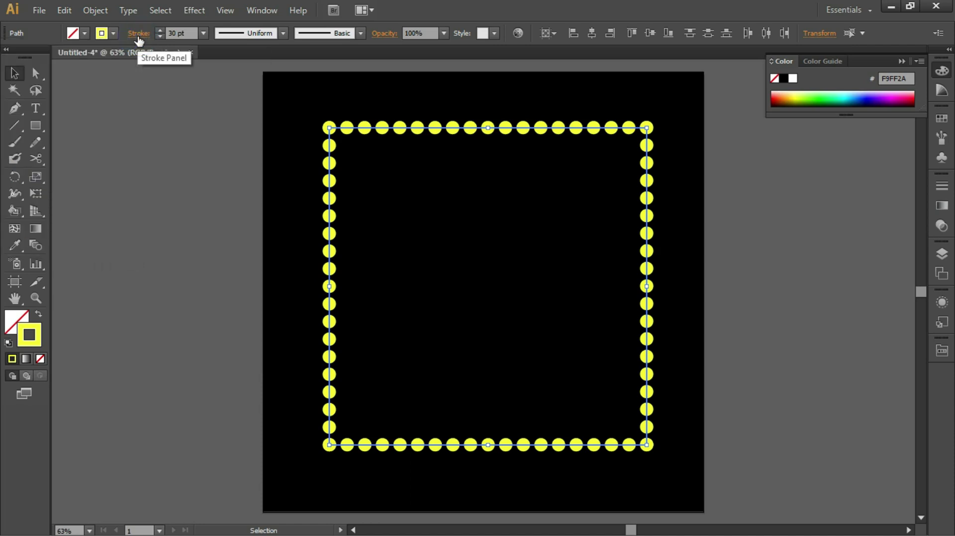
# Apply the width profile that tapers from wide to a point to the dotted sides and set their stroke weight to 40 pt.
pyautogui.click(229, 32)
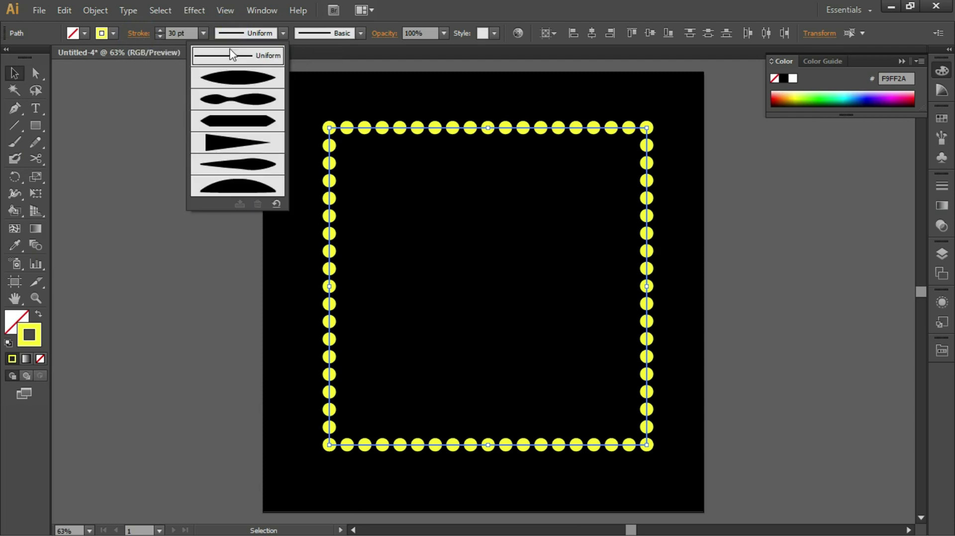
pyautogui.click(234, 146)
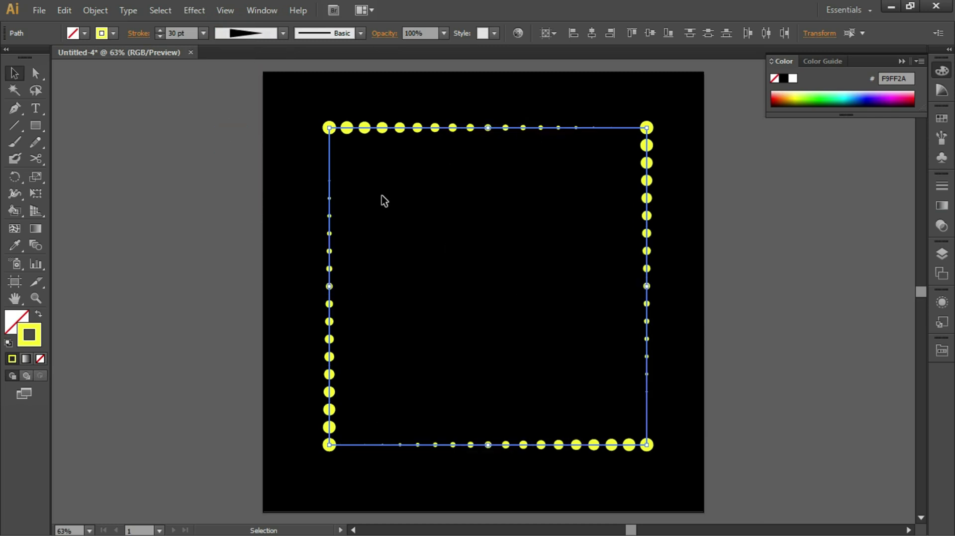
pyautogui.doubleClick(173, 33)
pyautogui.write('40')
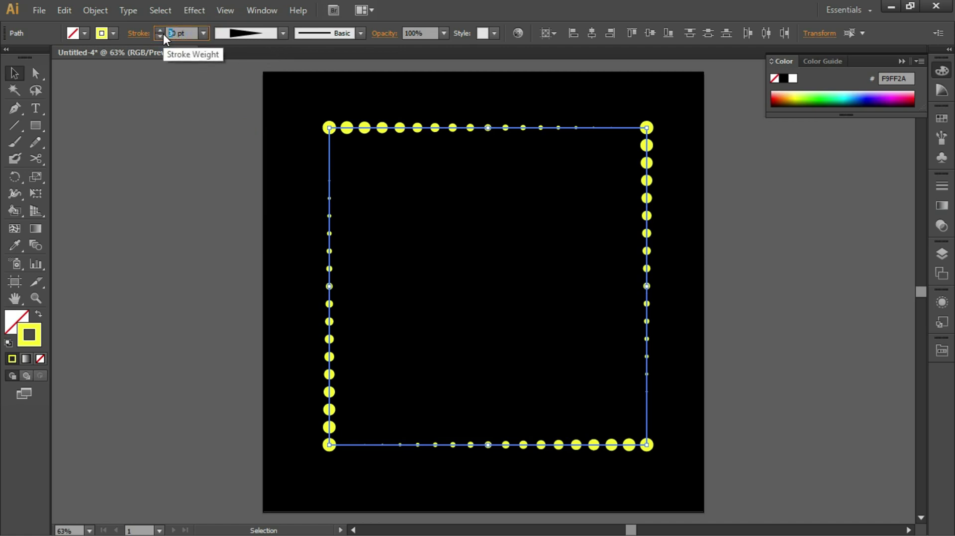
pyautogui.press('Return')
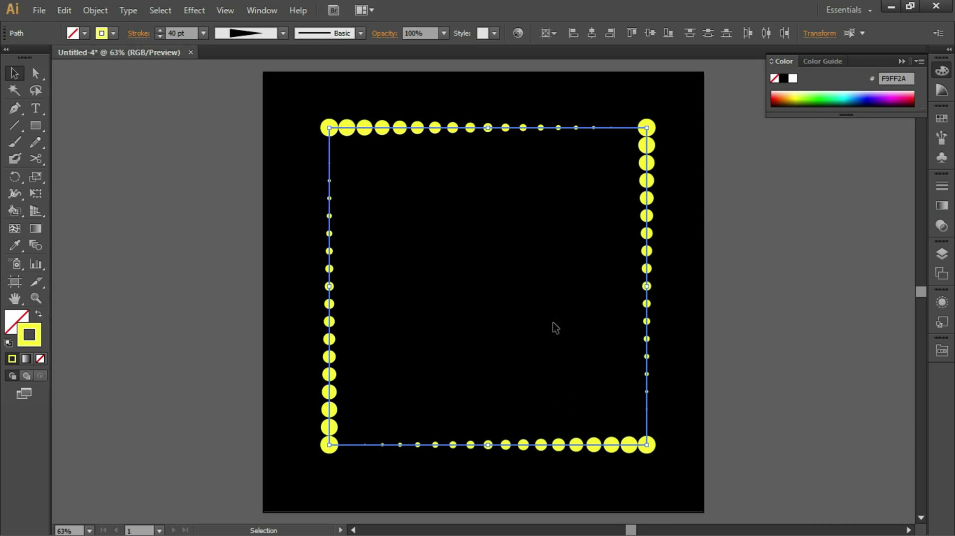
# Select the four dotted sides together and group them.
pyautogui.moveTo(293, 92); pyautogui.dragTo(687, 502)
pyautogui.press('v')
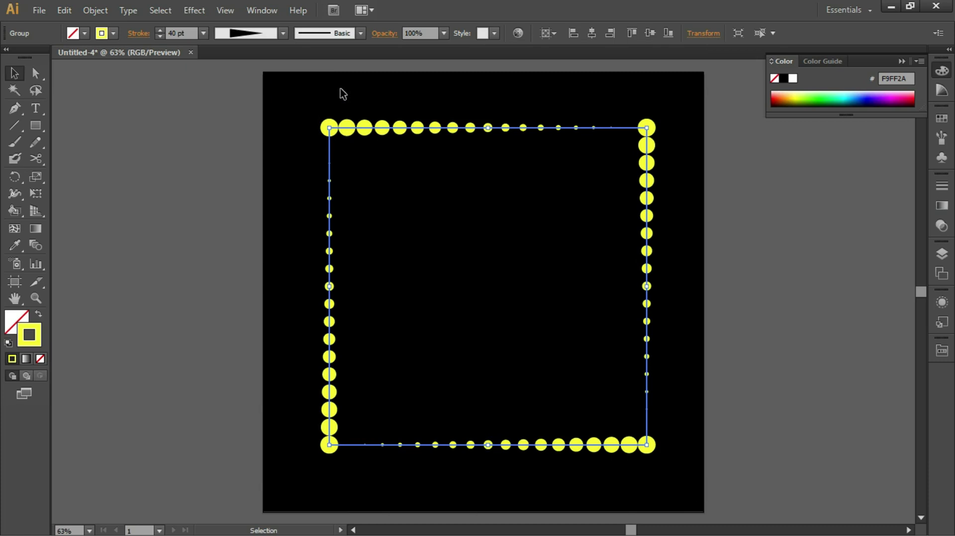
pyautogui.press('a')
pyautogui.press('v')
pyautogui.click(290, 107)
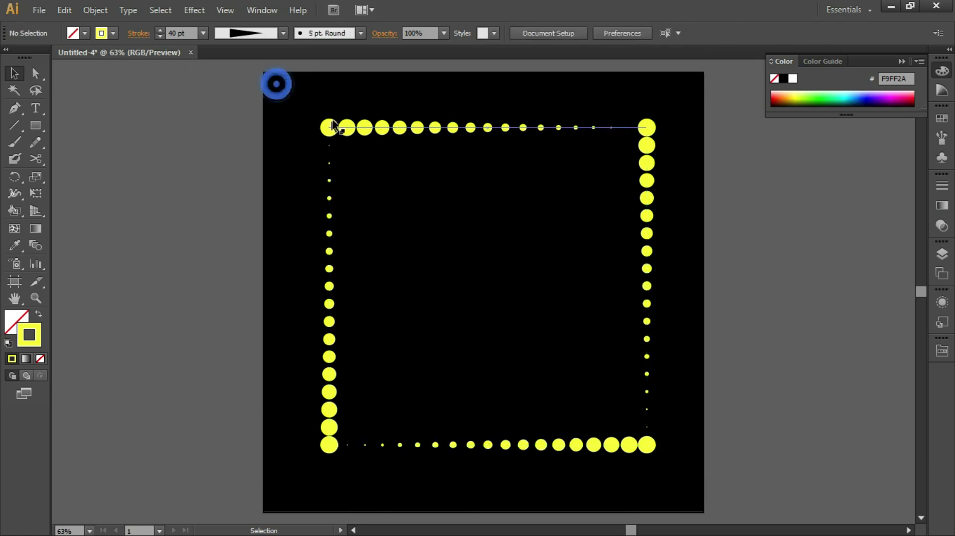
pyautogui.moveTo(300, 104); pyautogui.dragTo(686, 484)
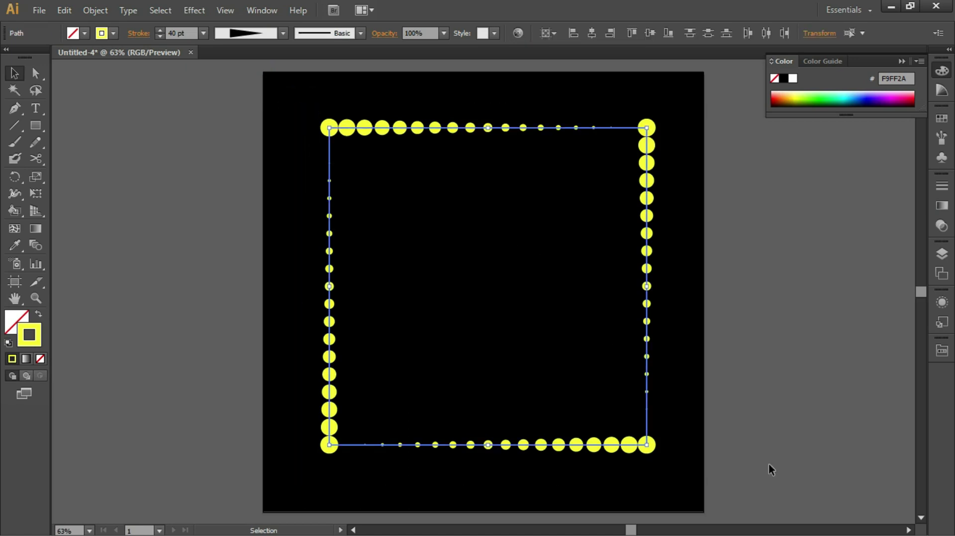
pyautogui.rightClick(475, 128)
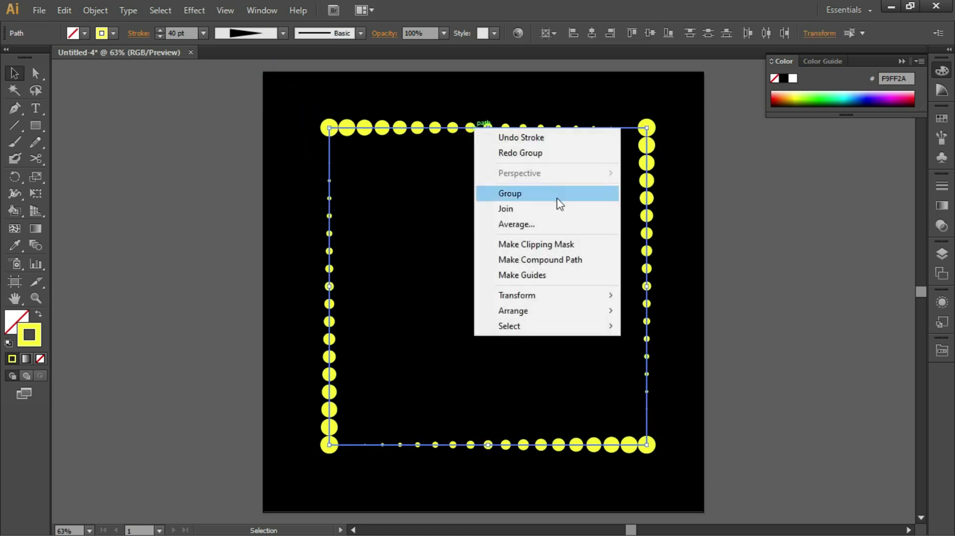
pyautogui.click(519, 197)
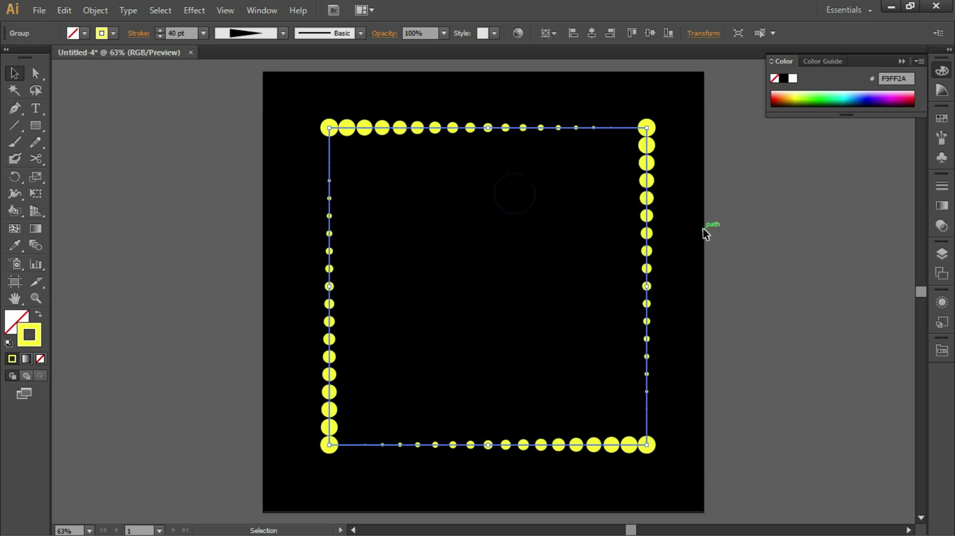
# Start a Transform effect on the group with preview on, 90% horizontal and vertical scale, and 12 copies.
pyautogui.click(273, 7)
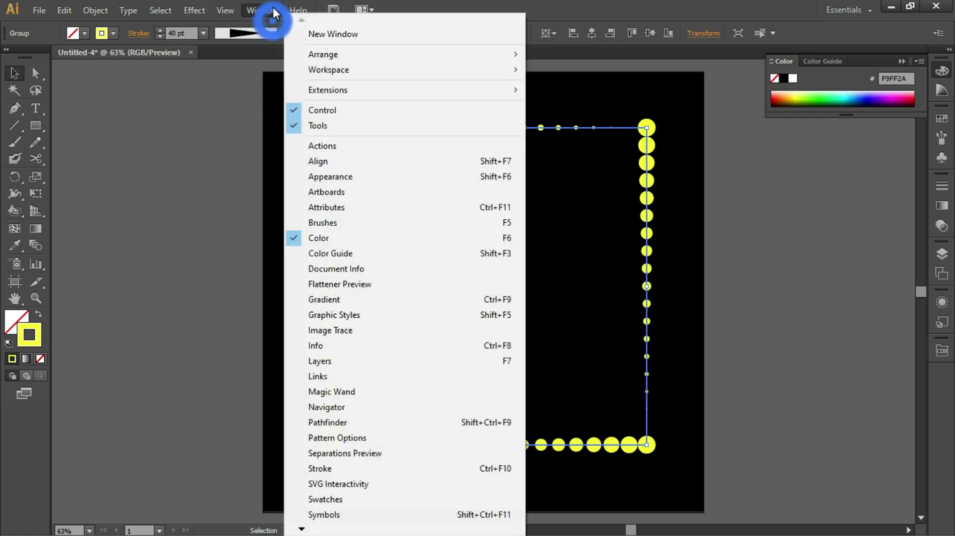
pyautogui.moveTo(195, 8)
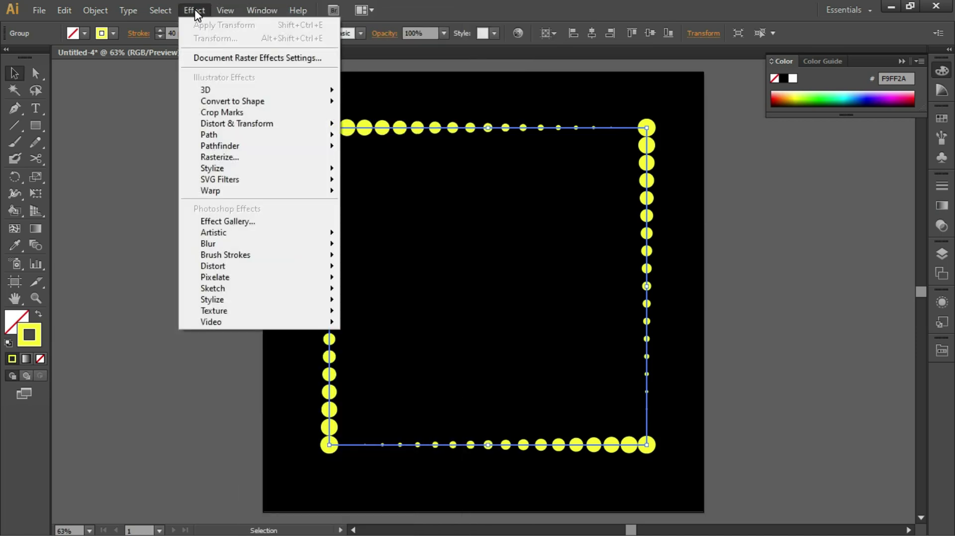
pyautogui.moveTo(228, 129)
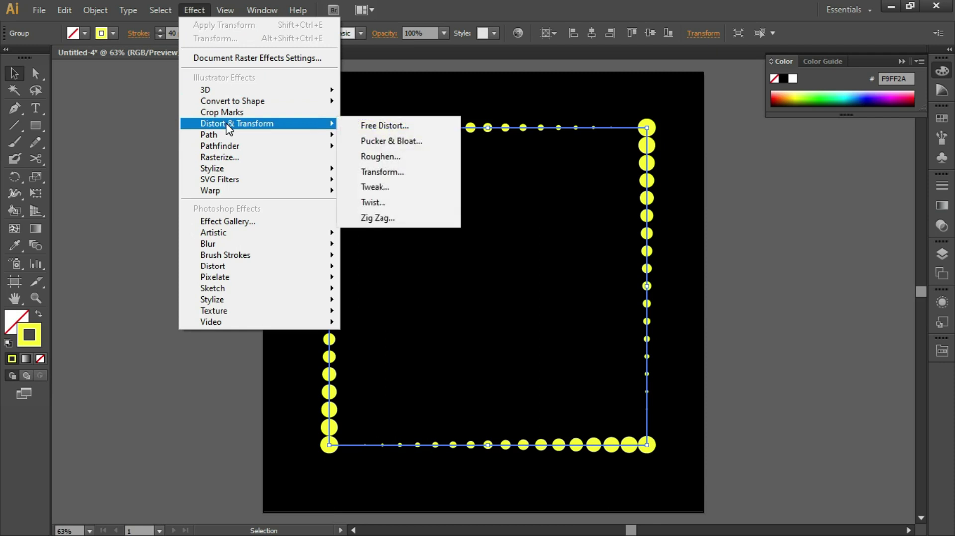
pyautogui.click(405, 172)
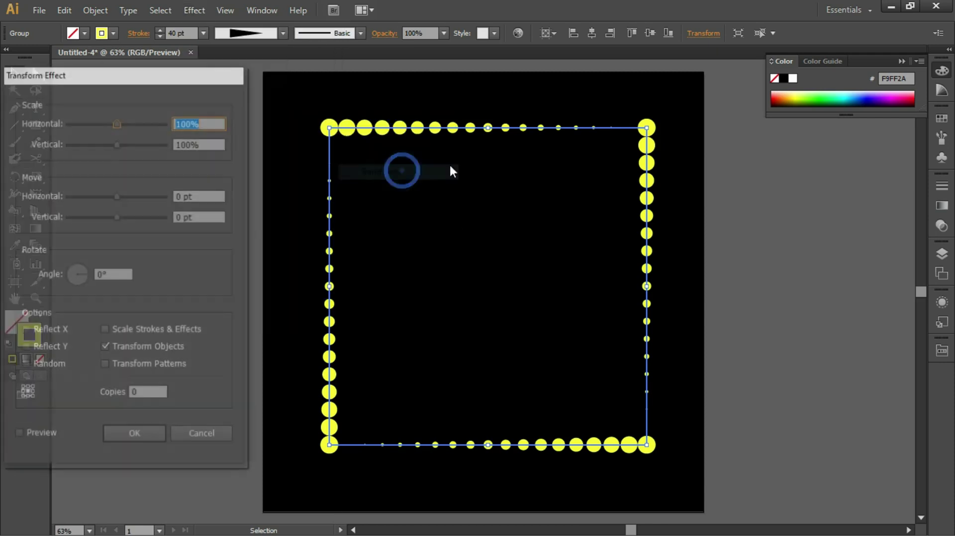
pyautogui.moveTo(19, 78); pyautogui.dragTo(68, 66)
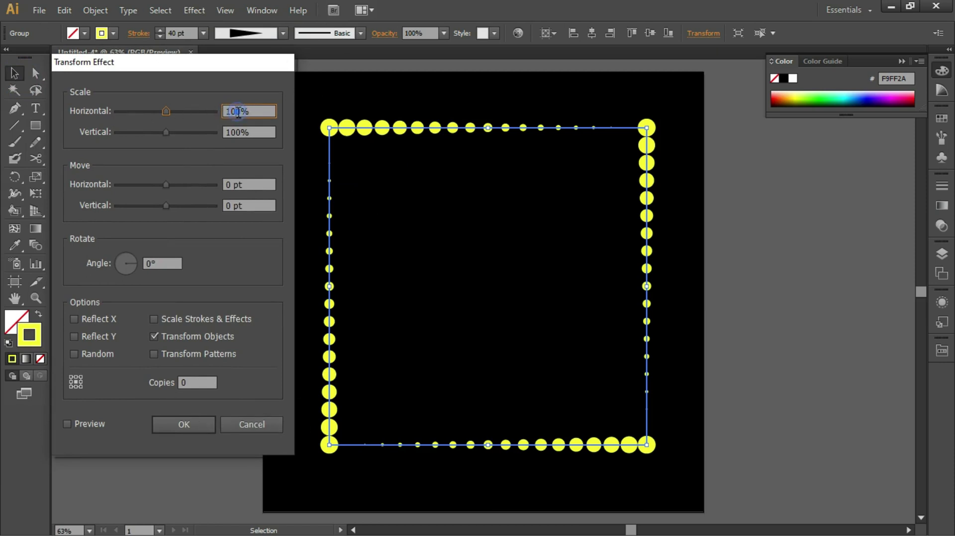
pyautogui.write('9')
pyautogui.press('Tab')
pyautogui.write('90')
pyautogui.click(164, 263)
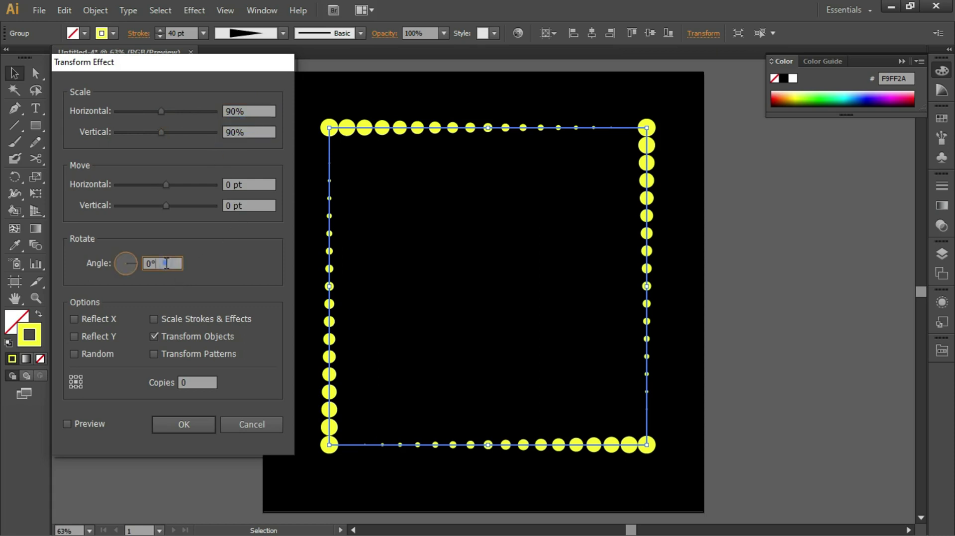
pyautogui.doubleClick(150, 264)
pyautogui.click(81, 422)
pyautogui.doubleClick(196, 382)
pyautogui.write('12')
# Try a rotation angle of 18° for the Transform effect's copies.
pyautogui.click(154, 264)
pyautogui.doubleClick(153, 265)
pyautogui.write('18')
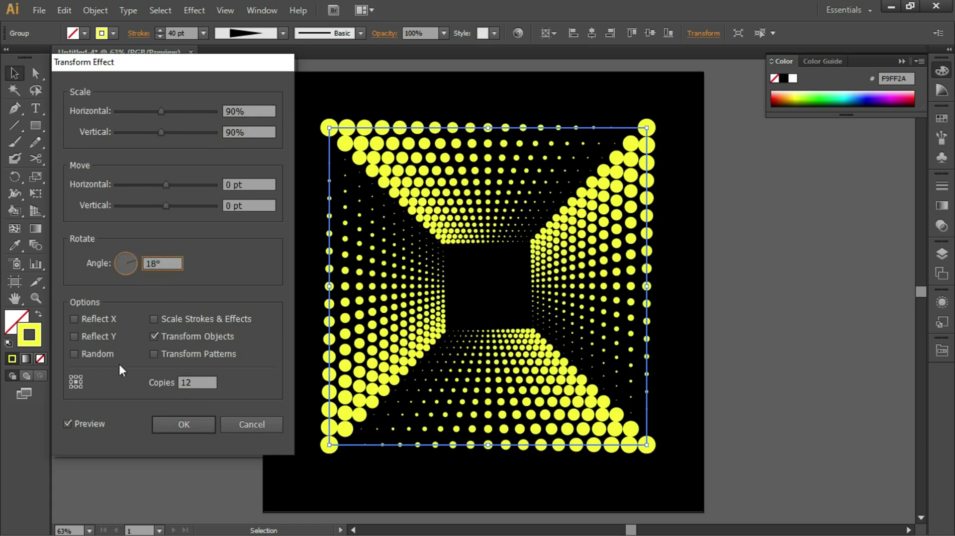
pyautogui.click(197, 382)
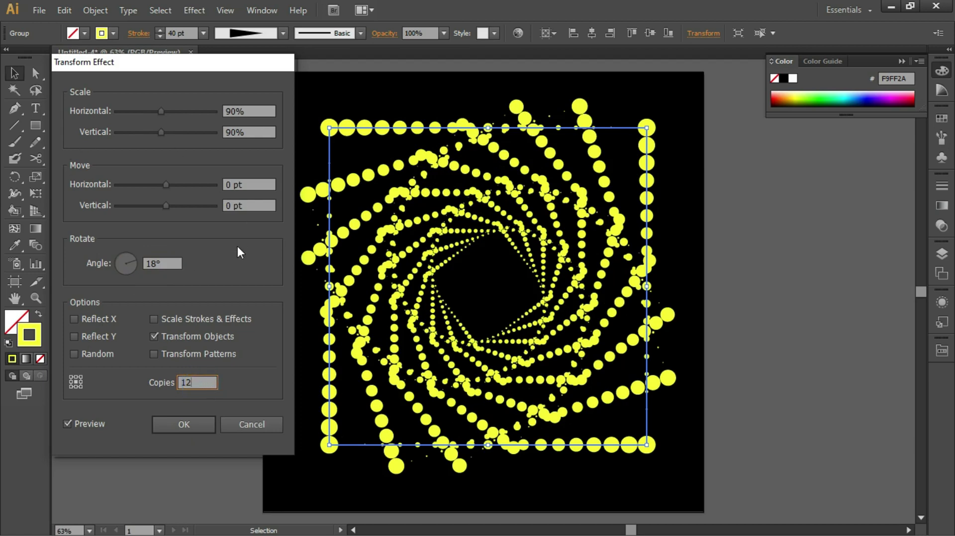
# Adjust the Transform effect's rotation angle in single-degree increments while watching the preview, settling on 5°.
pyautogui.hotkey('shift', 'Tab')
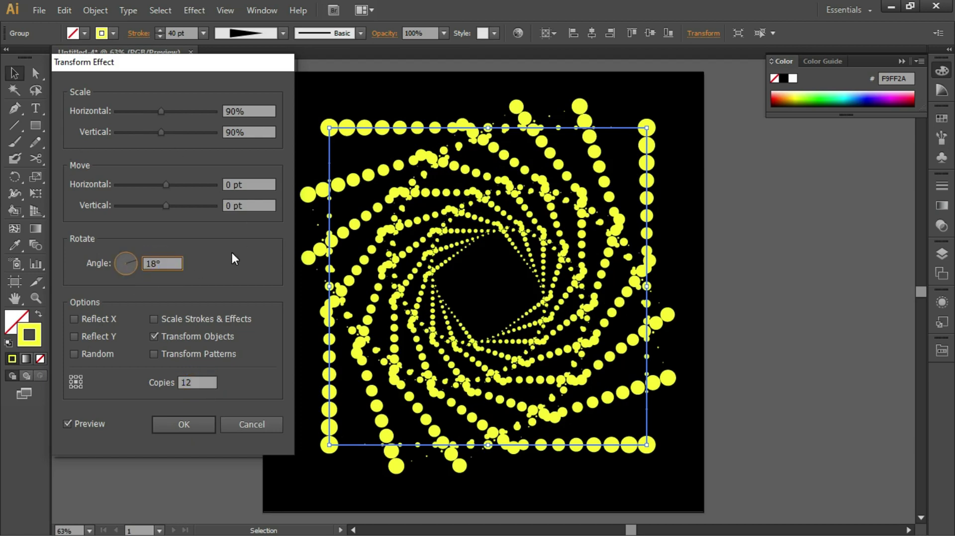
pyautogui.press('Up')
pyautogui.press('Up')
pyautogui.press('Up')
pyautogui.press('Down')
pyautogui.press('Down')
pyautogui.press('Down')
pyautogui.press('Down')
pyautogui.press('Down')
pyautogui.press('Down')
pyautogui.press('Down')
pyautogui.press('Down')
pyautogui.press('Down')
pyautogui.press('Down')
pyautogui.press('Down')
pyautogui.press('Down')
pyautogui.press('Down')
pyautogui.press('Down')
pyautogui.press('Down')
pyautogui.press('Down')
pyautogui.press('Up')
pyautogui.press('Up')
pyautogui.press('Down')
pyautogui.press('Down')
pyautogui.press('Up')
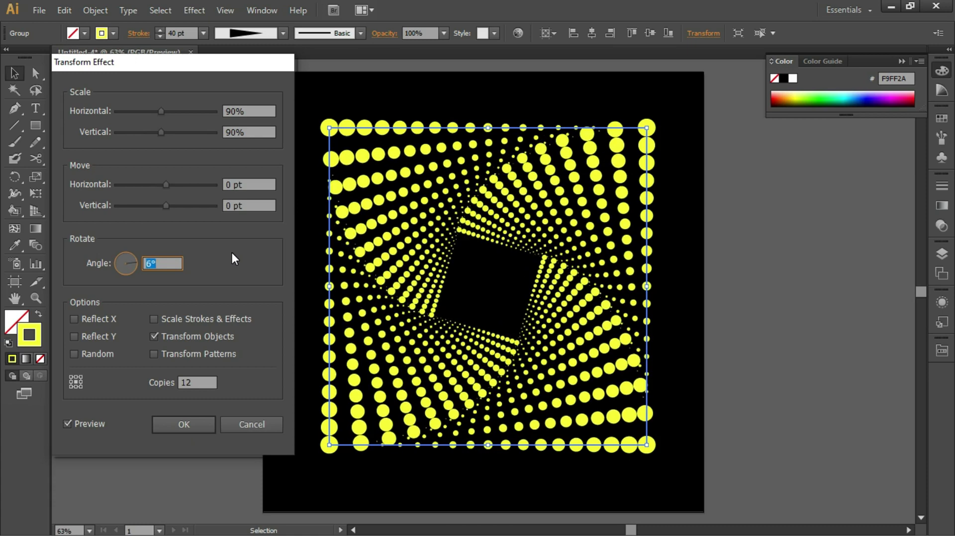
pyautogui.press('Up')
pyautogui.press('Up')
pyautogui.press('Up')
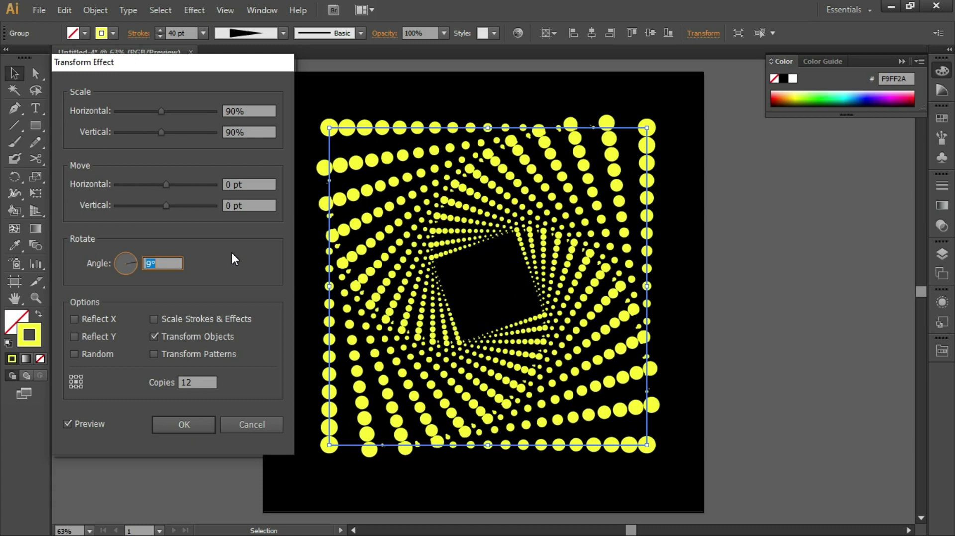
pyautogui.press('Down')
pyautogui.press('Down')
pyautogui.press('Down')
pyautogui.press('Down')
pyautogui.press('Down')
pyautogui.press('Down')
pyautogui.press('Up')
pyautogui.press('Up')
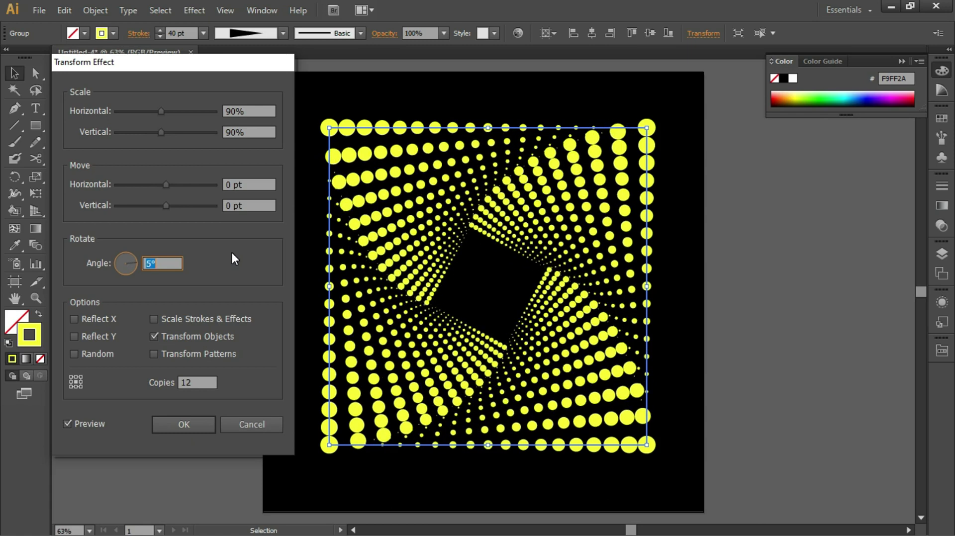
# Raise the number of copies to 25, apply the Transform effect, and deselect the artwork.
pyautogui.click(195, 383)
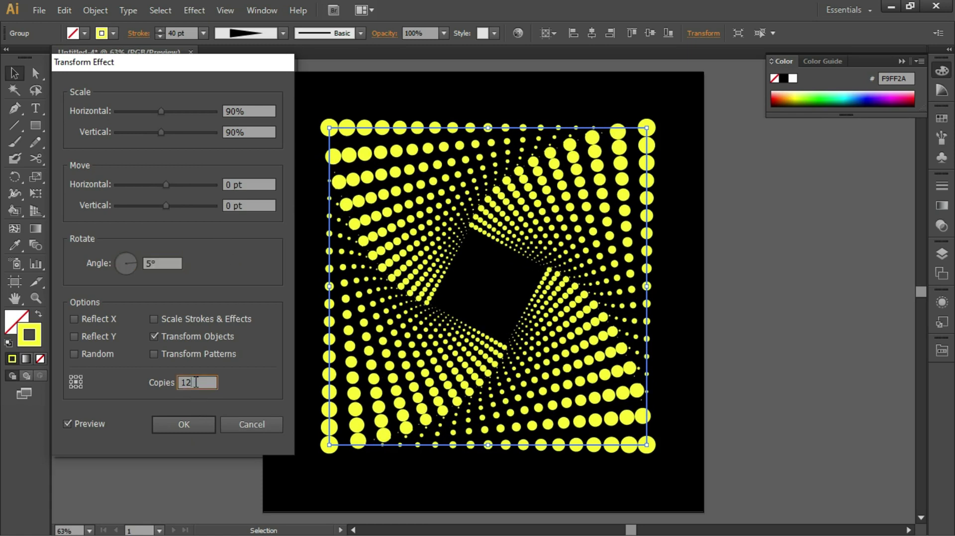
pyautogui.press('Up')
pyautogui.press('Up')
pyautogui.press('Up')
pyautogui.press('Up')
pyautogui.press('Up')
pyautogui.press('Up')
pyautogui.press('Up')
pyautogui.press('Up')
pyautogui.press('Up')
pyautogui.press('Up')
pyautogui.press('Up')
pyautogui.press('Up')
pyautogui.press('Up')
pyautogui.press('Up')
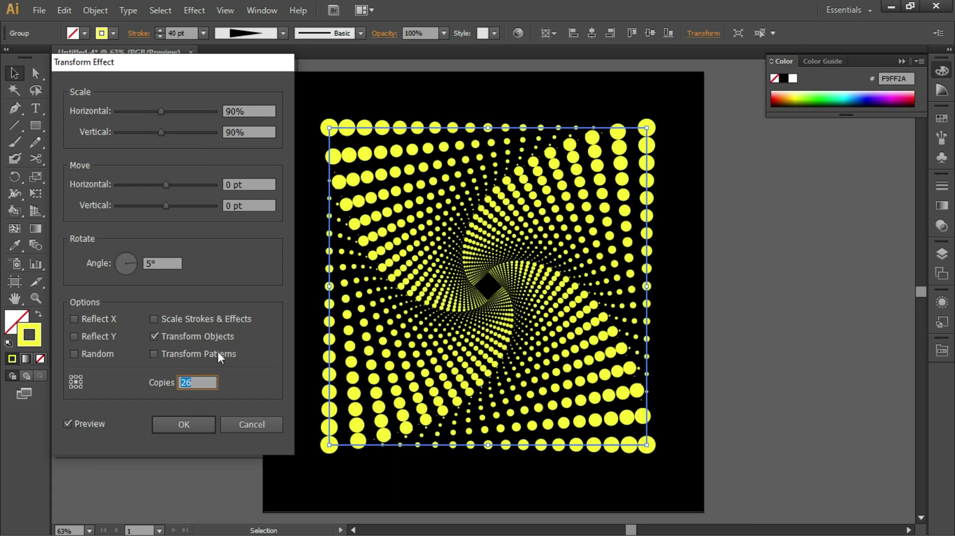
pyautogui.press('Down')
pyautogui.click(201, 424)
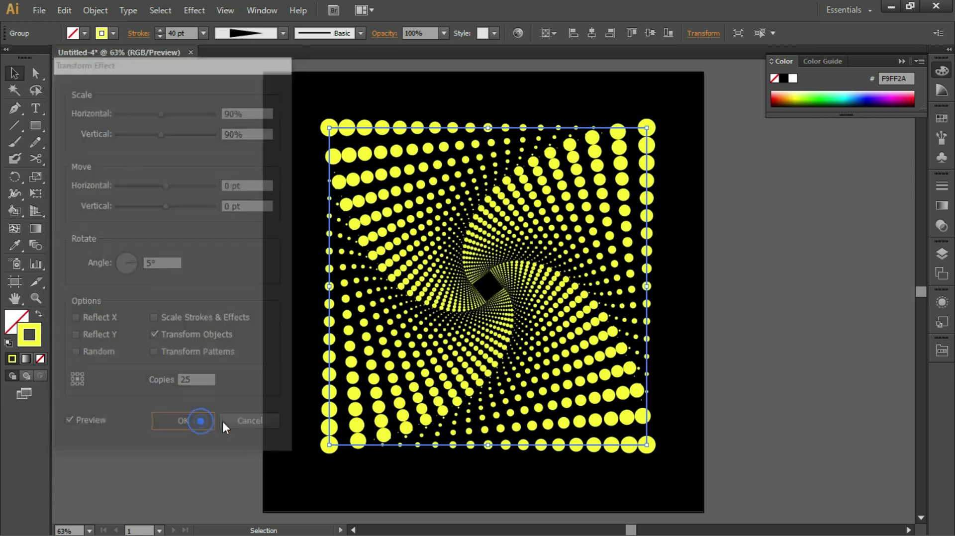
pyautogui.click(802, 214)
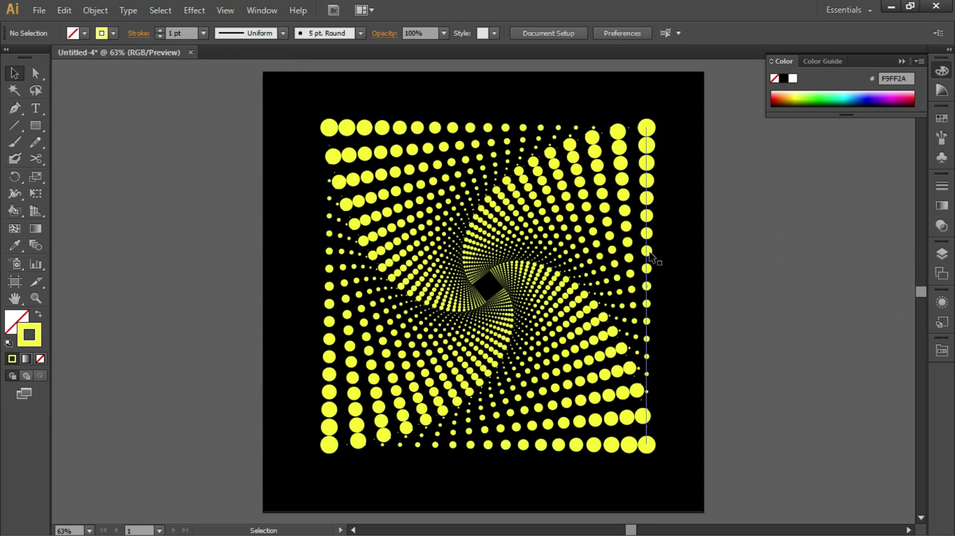
# Isolate the dotted group and recolour its top and left sides with the second and third swatches of the Vegetables library's first colour group.
pyautogui.doubleClick(573, 218)
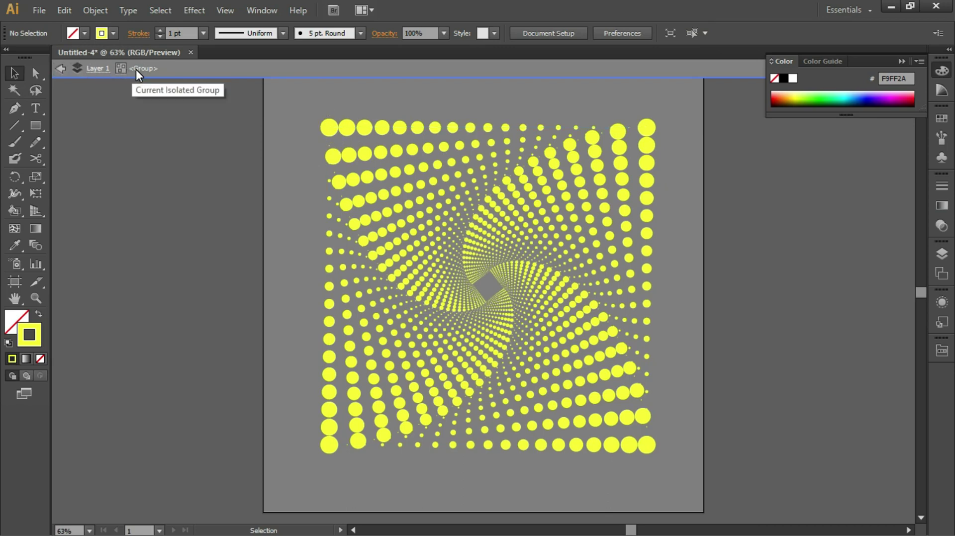
pyautogui.click(398, 130)
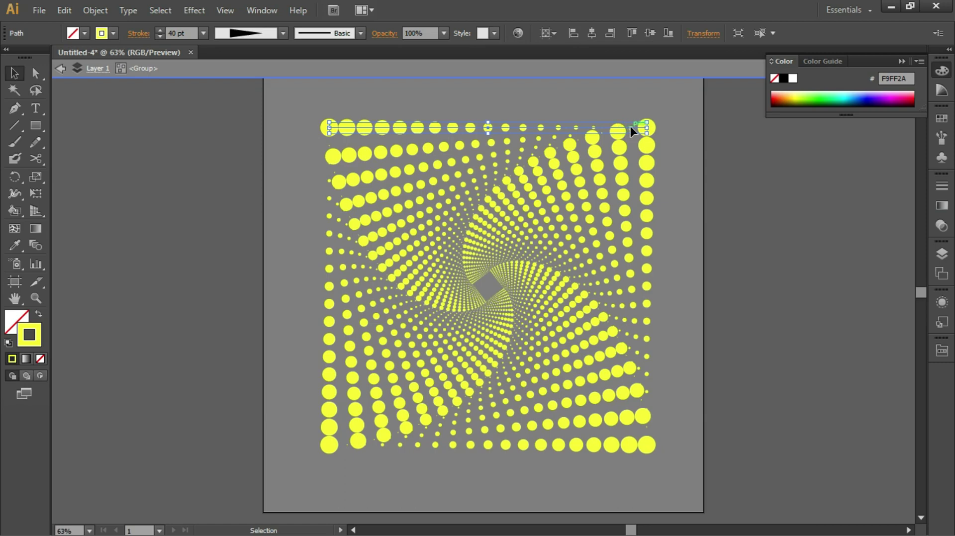
pyautogui.click(943, 351)
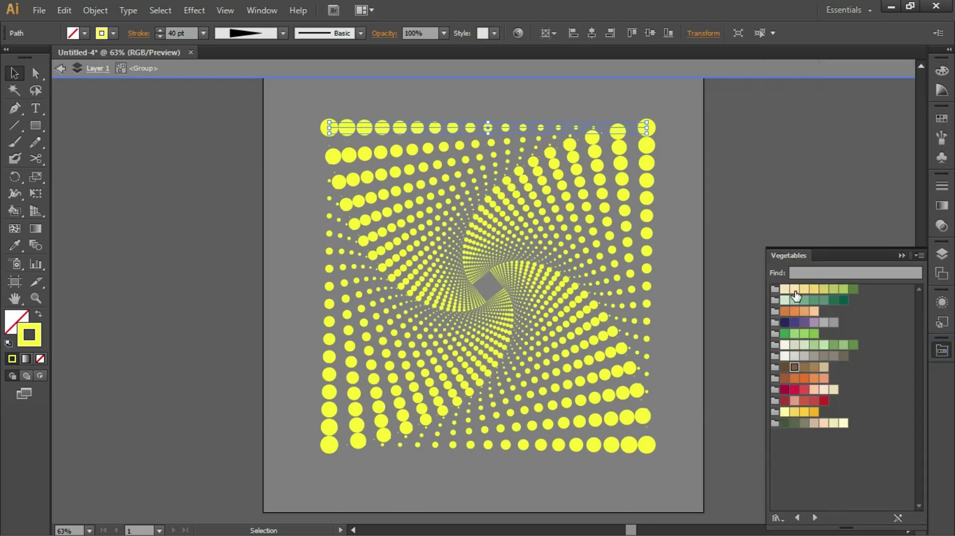
pyautogui.click(794, 290)
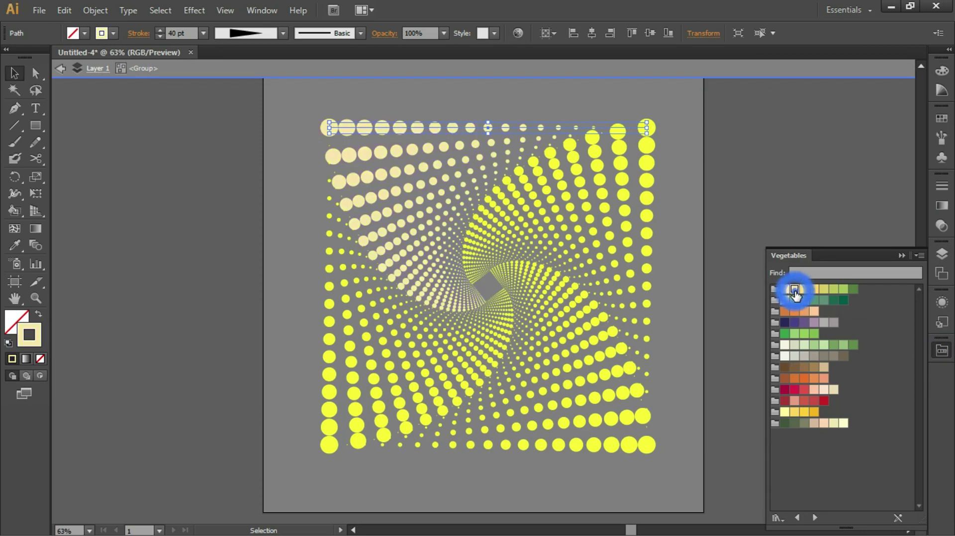
pyautogui.click(329, 251)
pyautogui.click(804, 289)
# Recolour the bottom and right sides with the fourth and fifth swatches of the same colour group, and exit isolation mode.
pyautogui.click(544, 446)
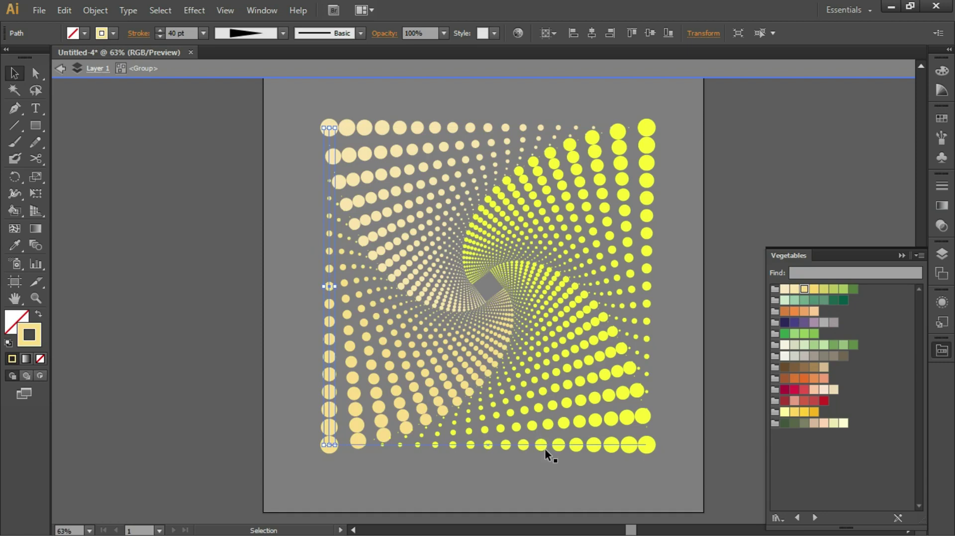
pyautogui.click(814, 289)
pyautogui.click(646, 249)
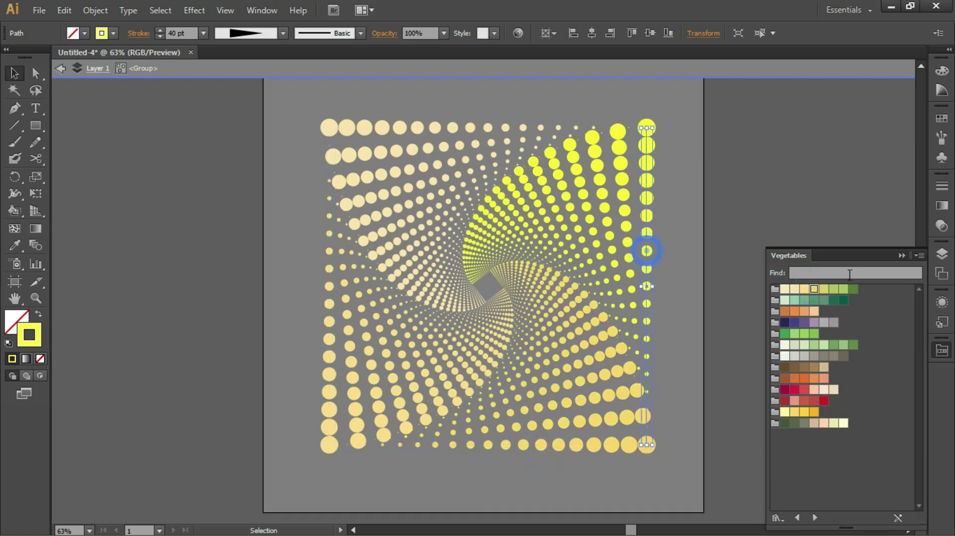
pyautogui.click(824, 289)
pyautogui.click(836, 205)
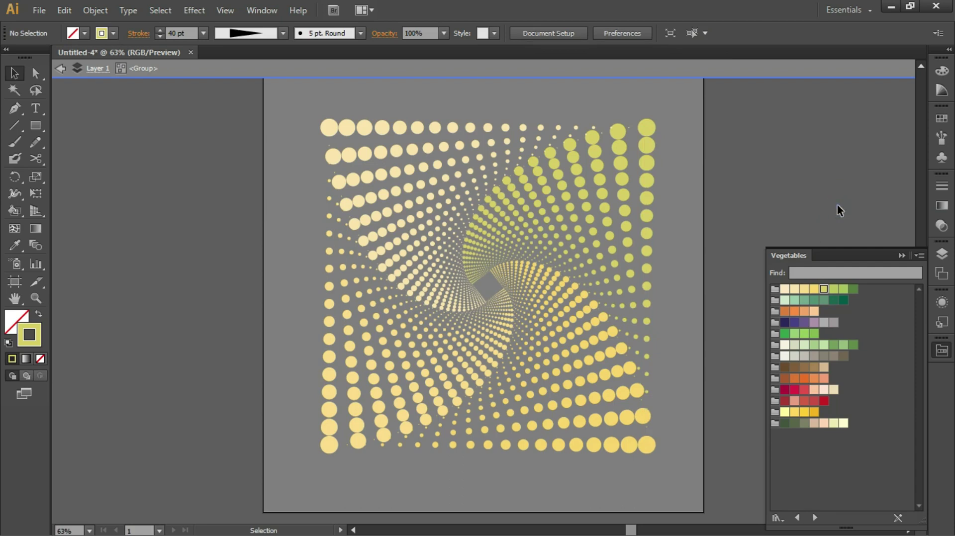
pyautogui.click(837, 204)
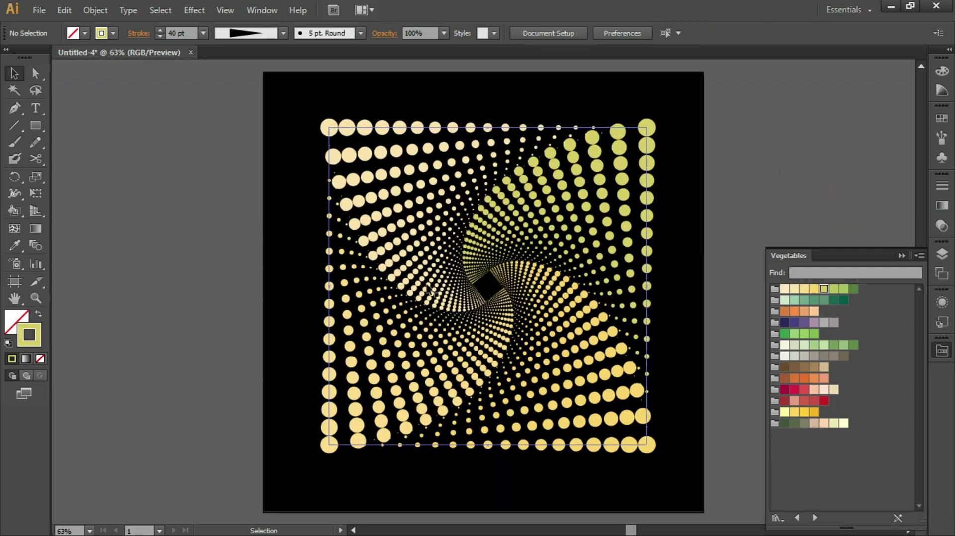
pyautogui.click(900, 253)
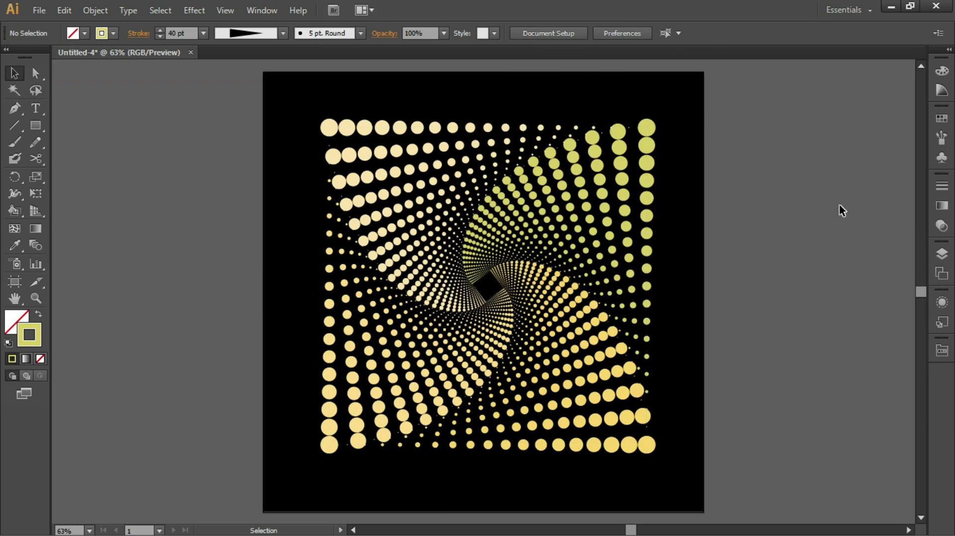
# Hide Layer 1 and add a new layer above it.
pyautogui.click(942, 253)
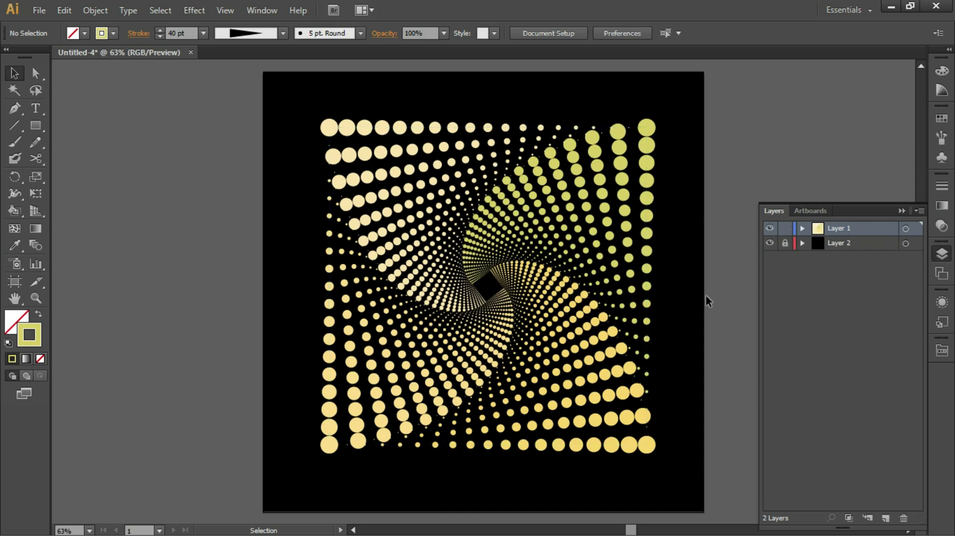
pyautogui.click(767, 229)
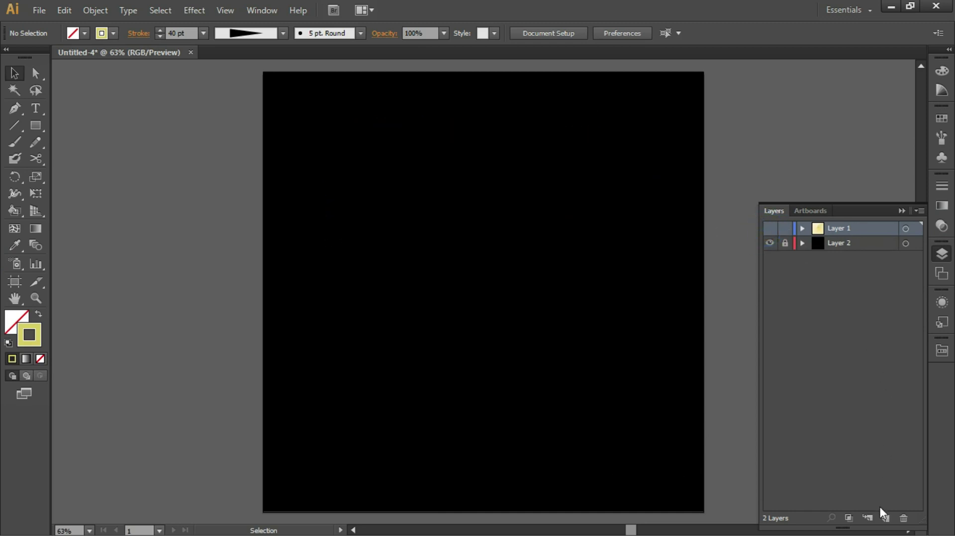
pyautogui.click(885, 518)
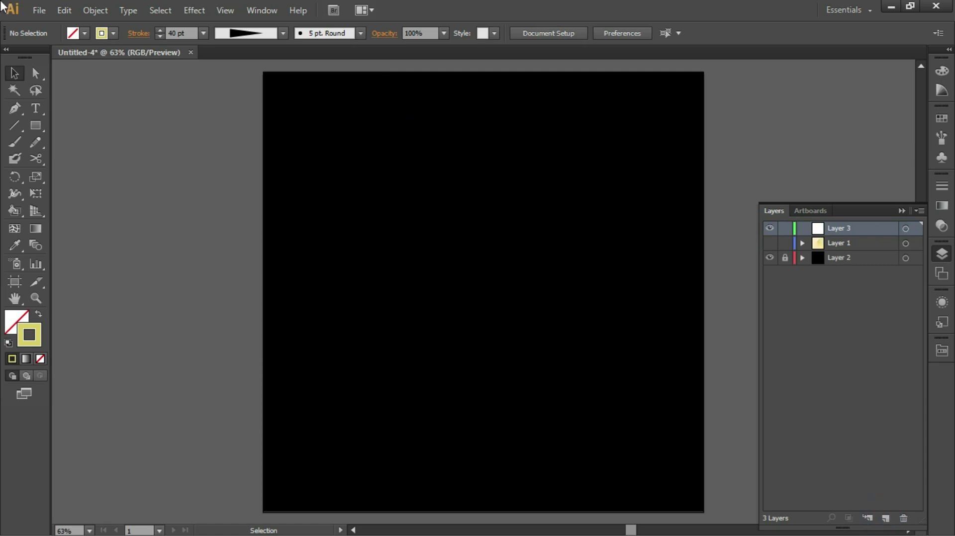
# Draw a large circle across most of the artboard with the Ellipse tool and set its stroke weight to 40 pt.
pyautogui.click(37, 128)
pyautogui.moveTo(42, 133); pyautogui.dragTo(97, 158)
pyautogui.moveTo(327, 118); pyautogui.dragTo(660, 477)
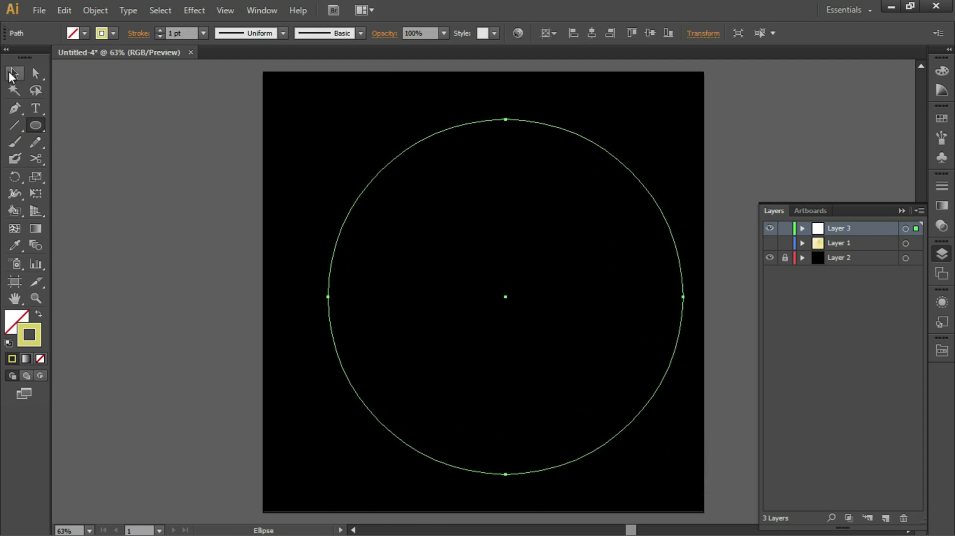
pyautogui.doubleClick(172, 33)
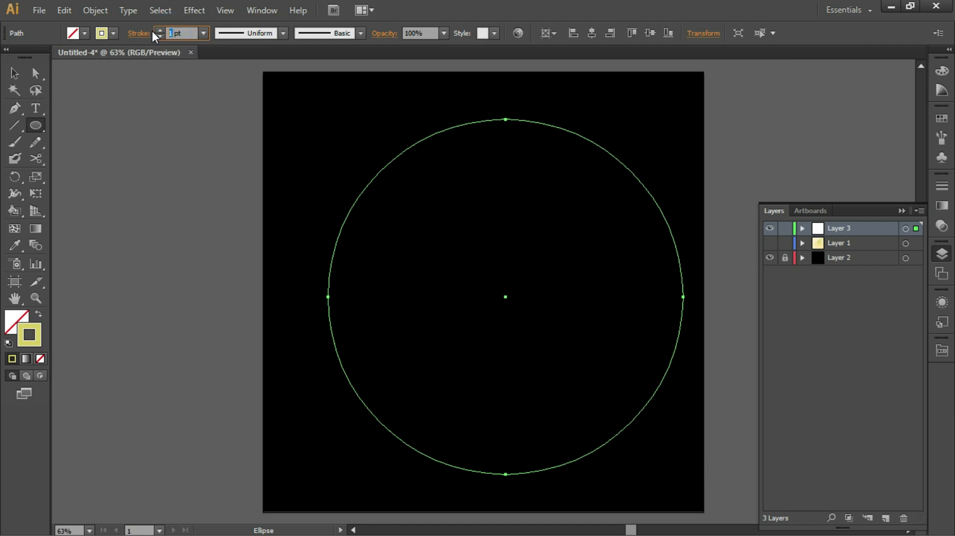
pyautogui.write('40')
pyautogui.press('Return')
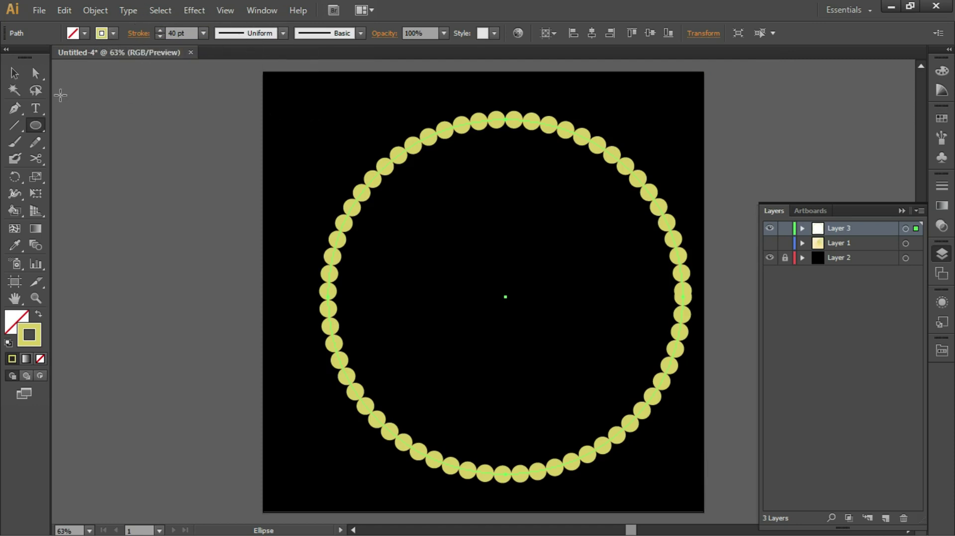
# Cut the circle at its left and right anchor points into upper and lower arcs, and check that each selects separately.
pyautogui.click(35, 74)
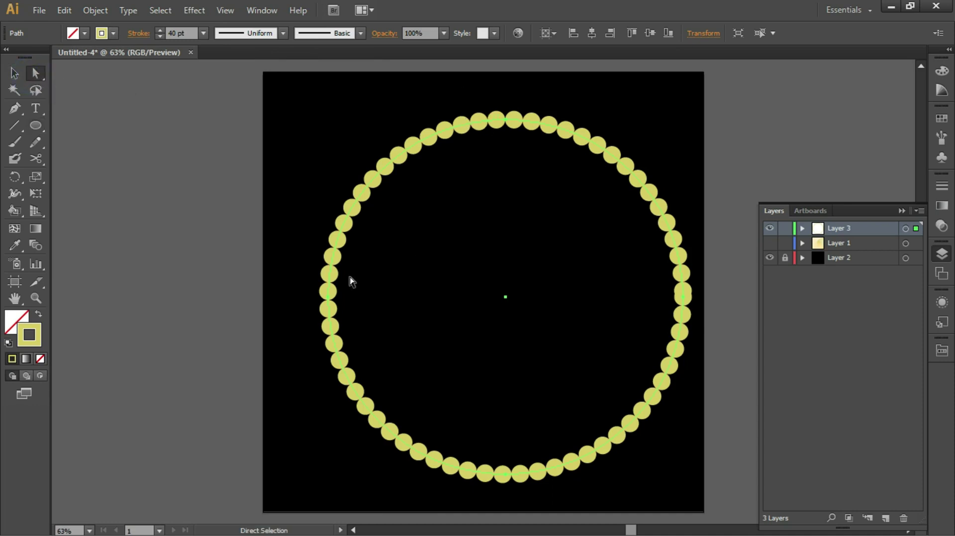
pyautogui.moveTo(300, 291); pyautogui.dragTo(697, 307)
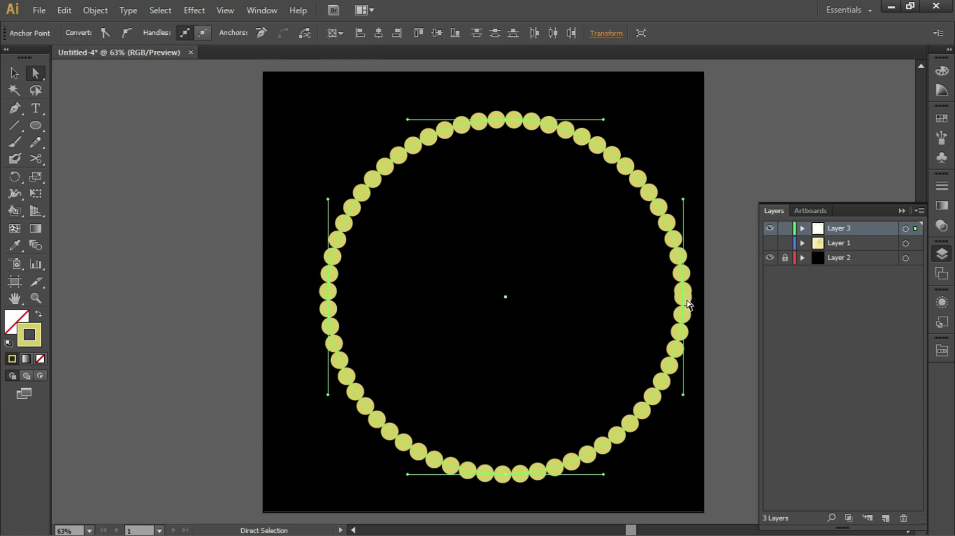
pyautogui.click(309, 36)
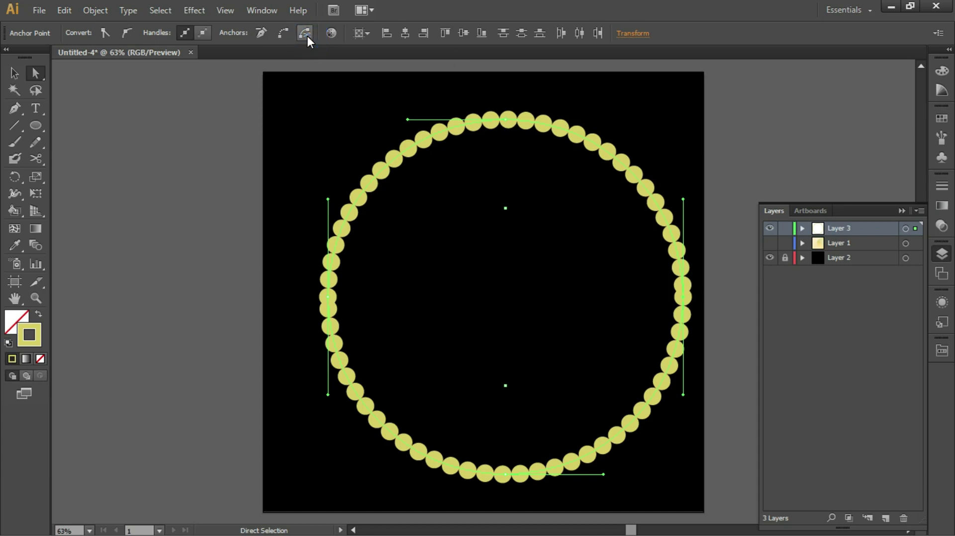
pyautogui.click(16, 72)
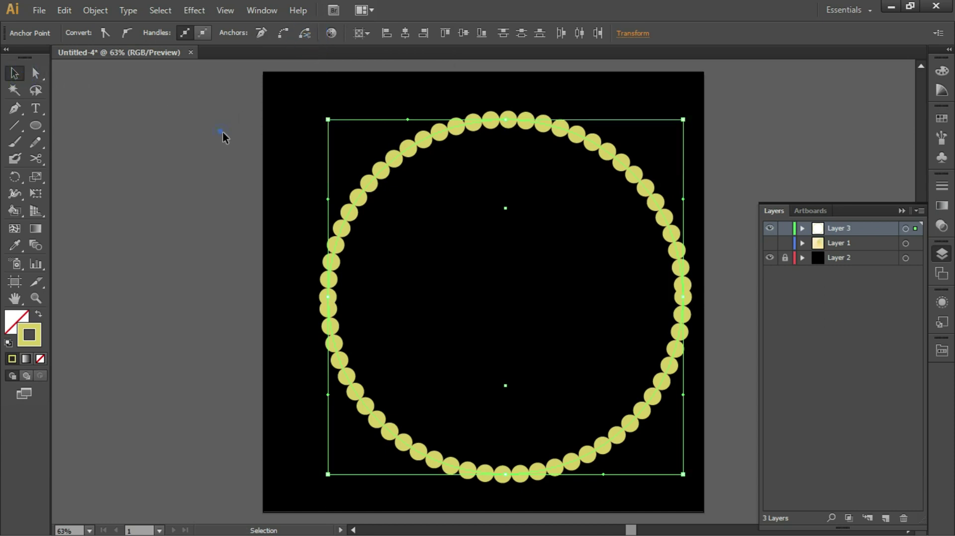
pyautogui.click(222, 137)
pyautogui.click(480, 128)
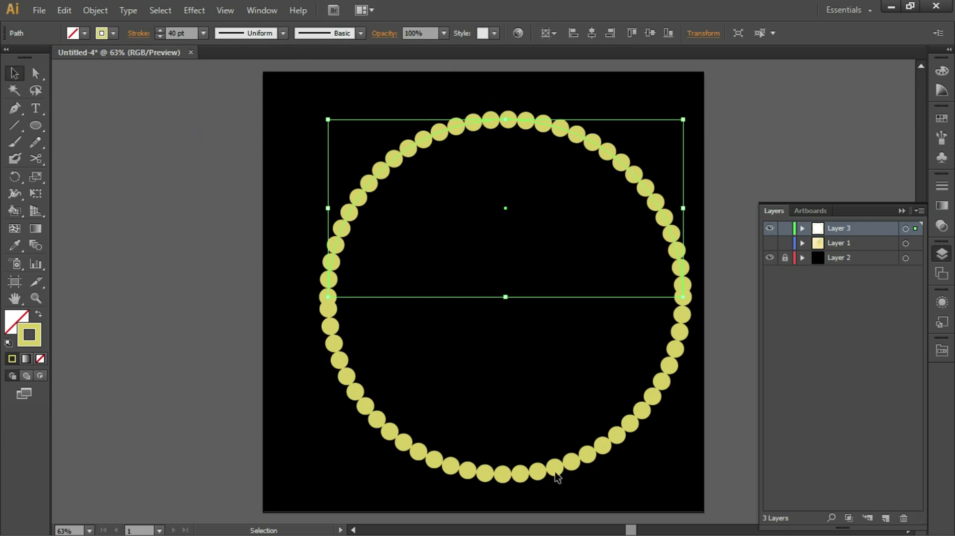
pyautogui.click(556, 475)
pyautogui.click(557, 474)
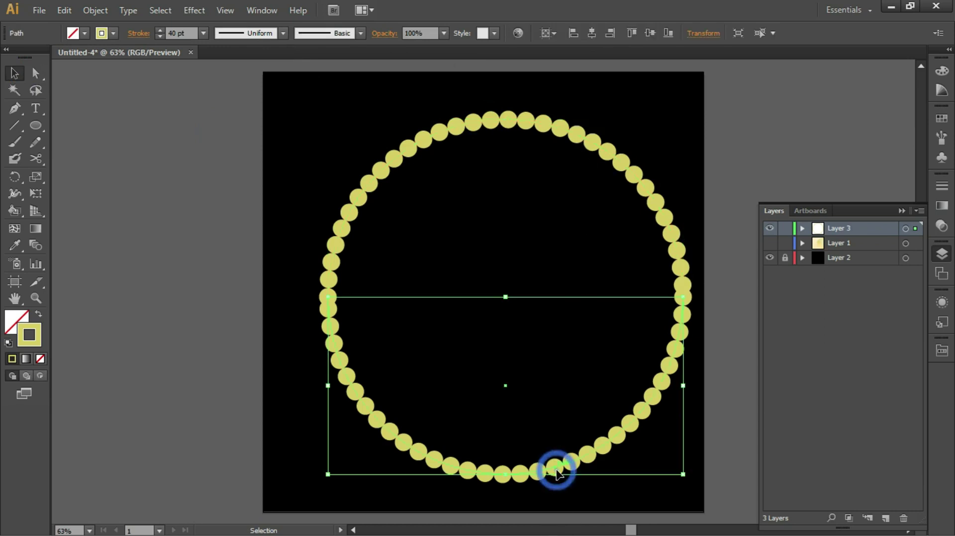
# Apply the triangular tapered width profile to the upper arc's dotted stroke.
pyautogui.click(455, 127)
pyautogui.click(457, 127)
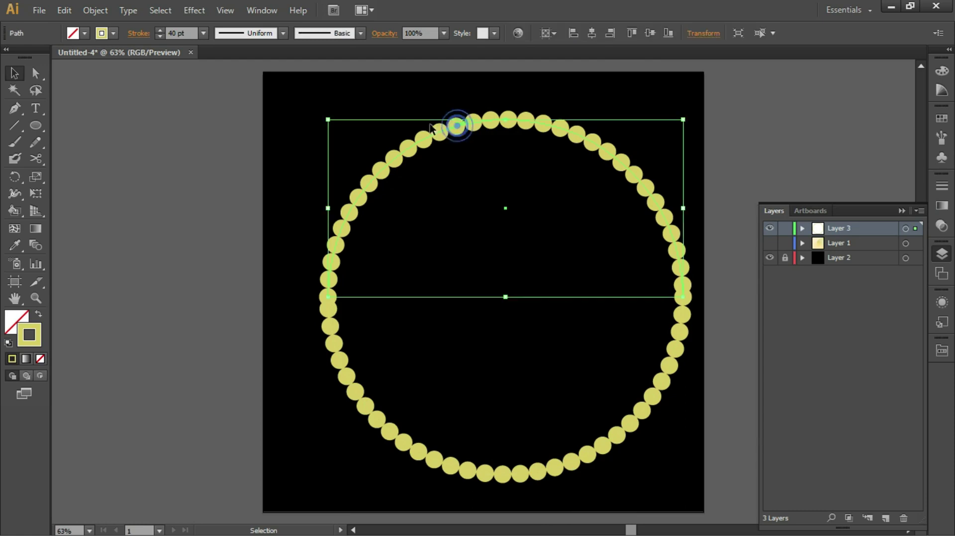
pyautogui.click(131, 34)
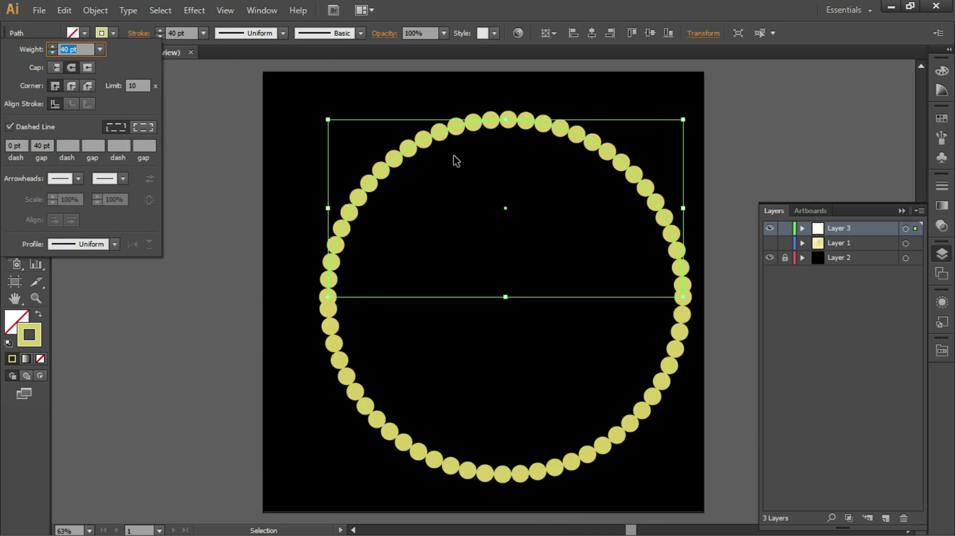
pyautogui.press('Escape')
pyautogui.click(227, 31)
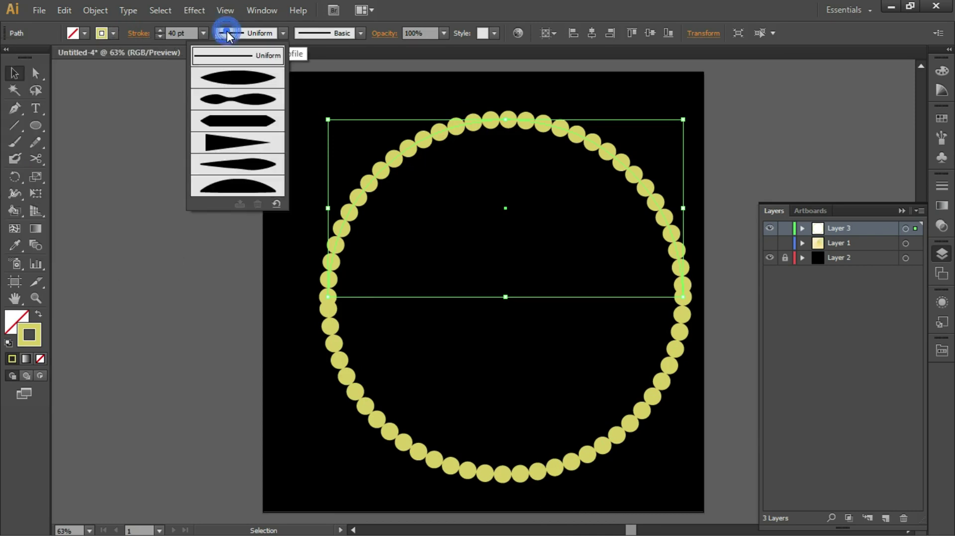
pyautogui.click(240, 147)
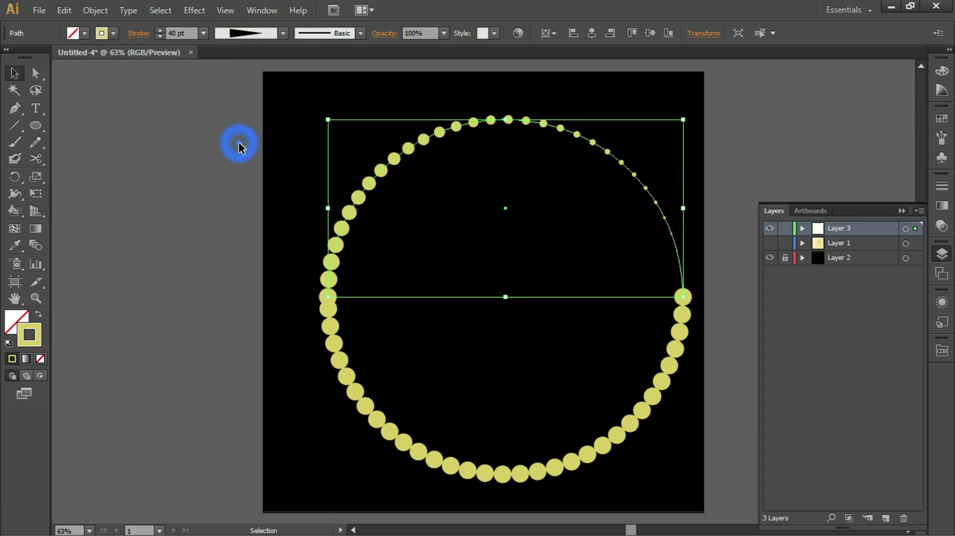
# Give the lower arc the same triangular tapered width profile and deselect it.
pyautogui.click(383, 451)
pyautogui.click(392, 433)
pyautogui.click(282, 33)
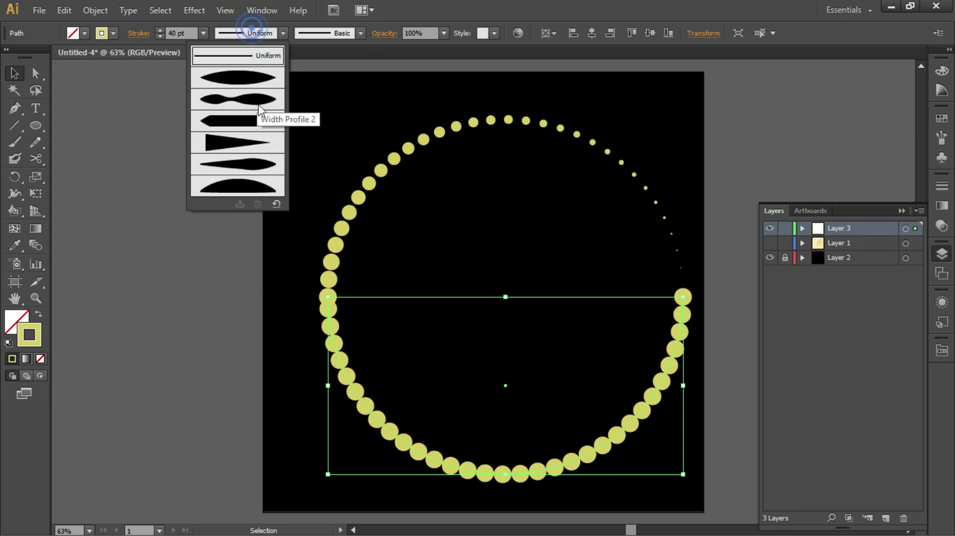
pyautogui.click(247, 143)
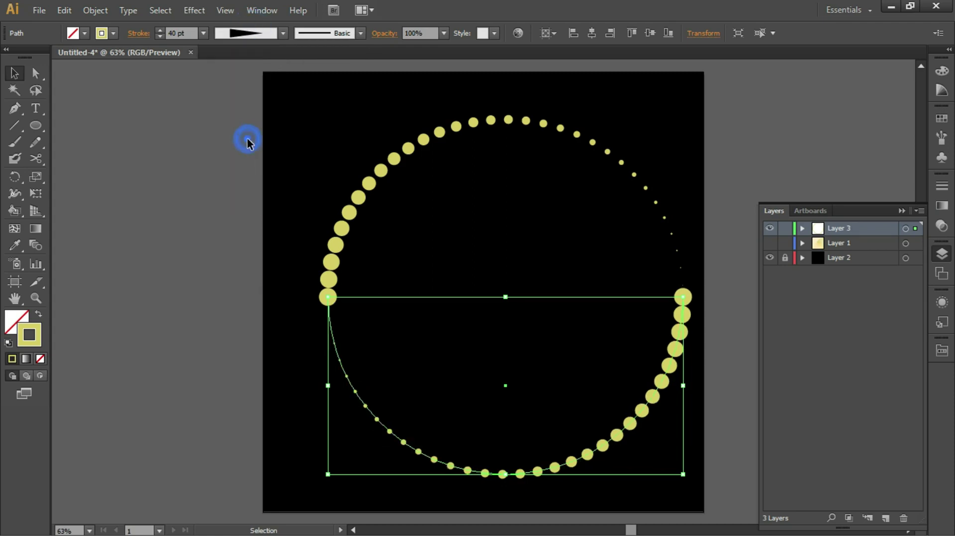
pyautogui.click(180, 151)
# Try flipping the lower arc's width profile along the path, restore its direction, and deselect the arc.
pyautogui.click(624, 438)
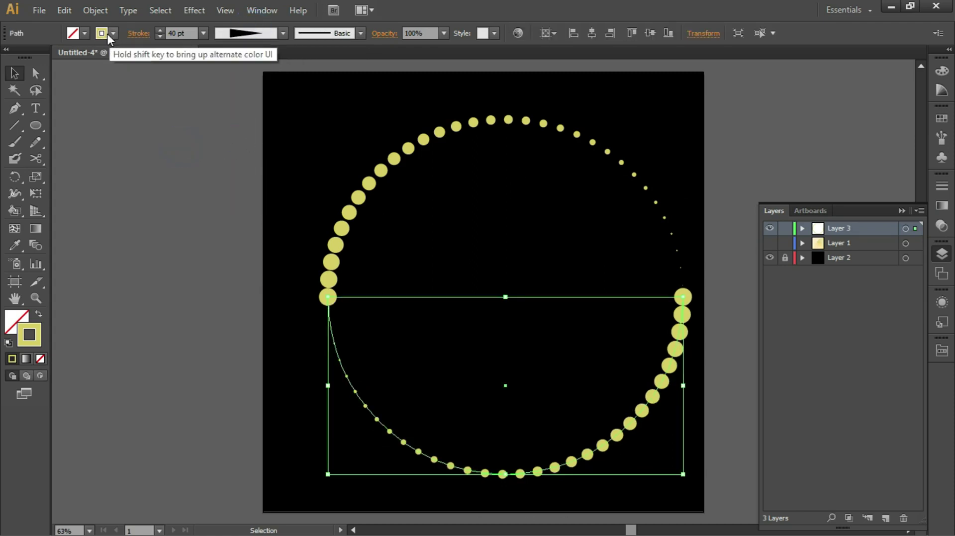
pyautogui.click(135, 34)
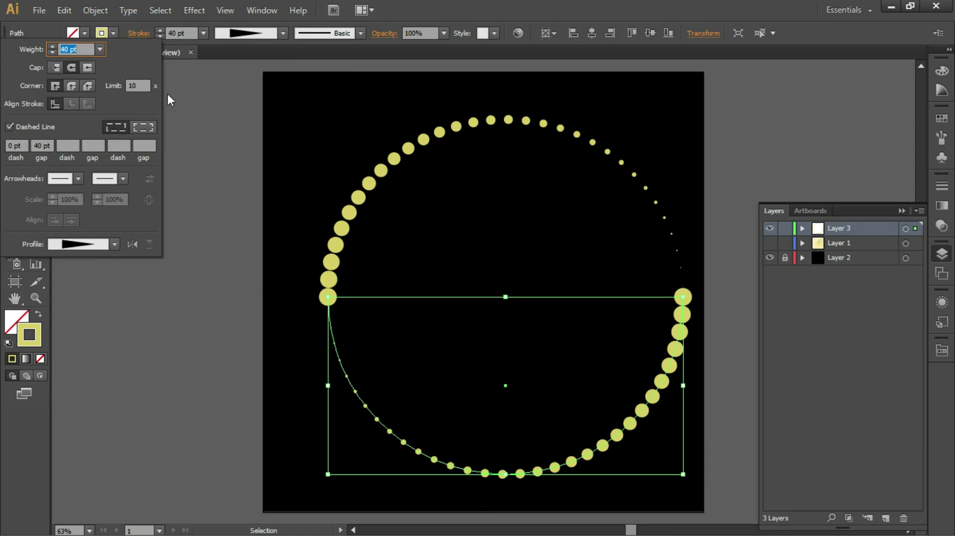
pyautogui.click(133, 244)
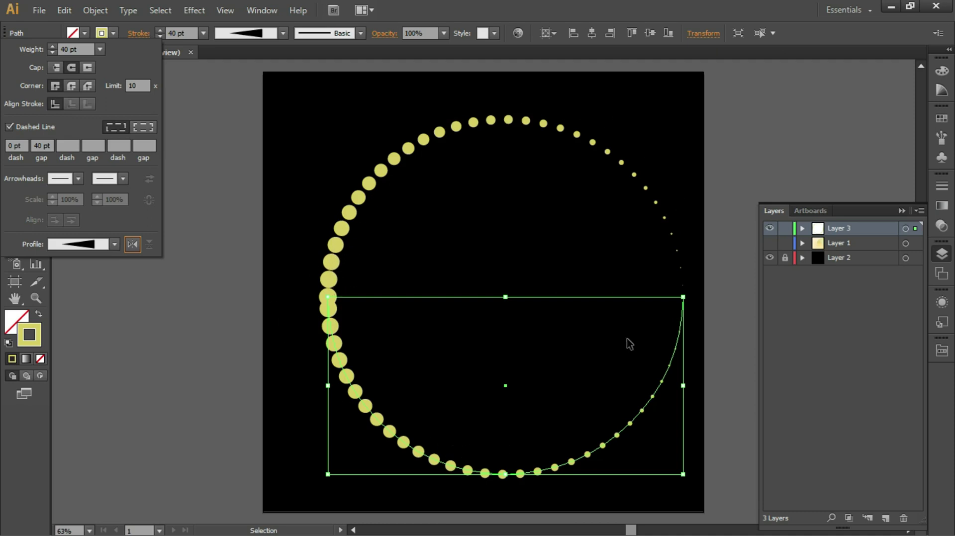
pyautogui.click(131, 244)
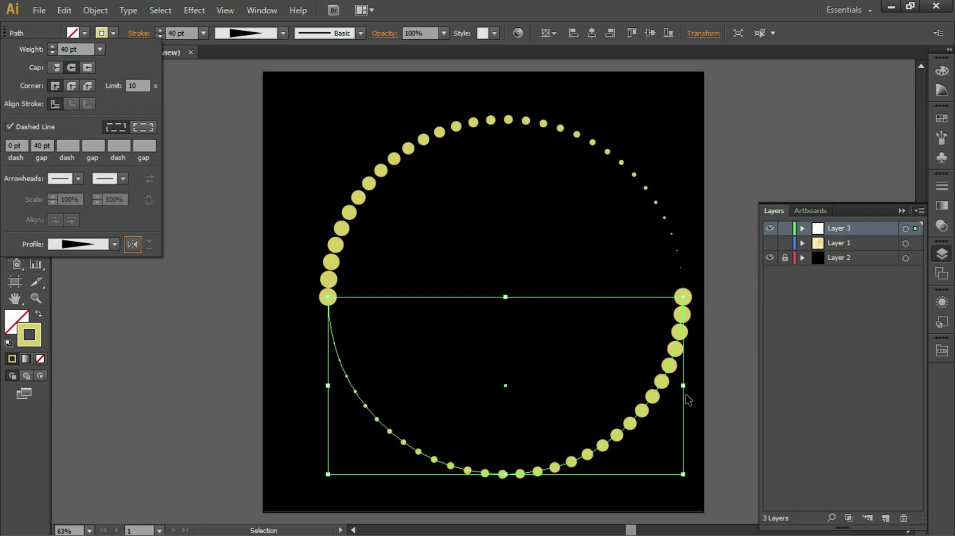
pyautogui.click(260, 279)
pyautogui.click(270, 268)
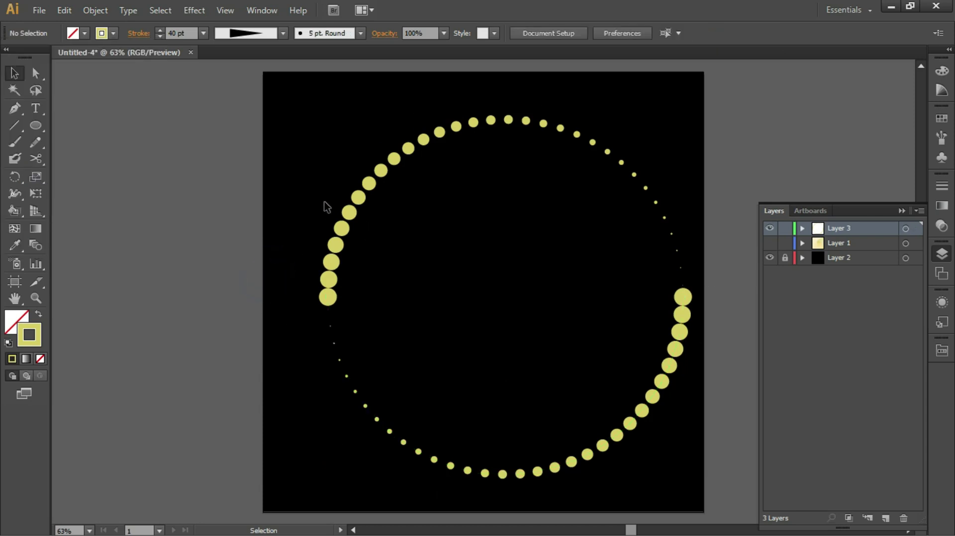
# Group the upper and lower arcs and start a Transform effect on the group with 90% horizontal and vertical scale.
pyautogui.moveTo(317, 182); pyautogui.dragTo(382, 447)
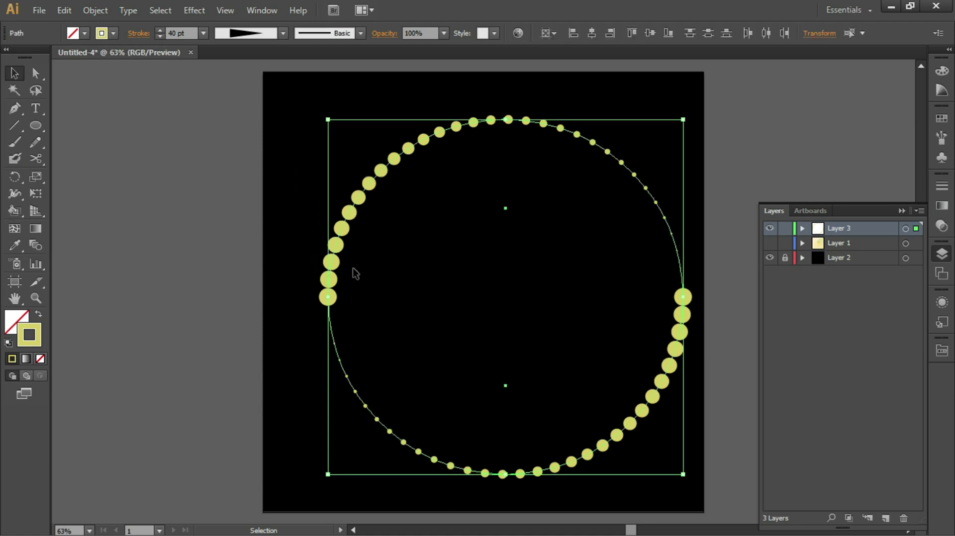
pyautogui.hotkey('ctrl', 'g')
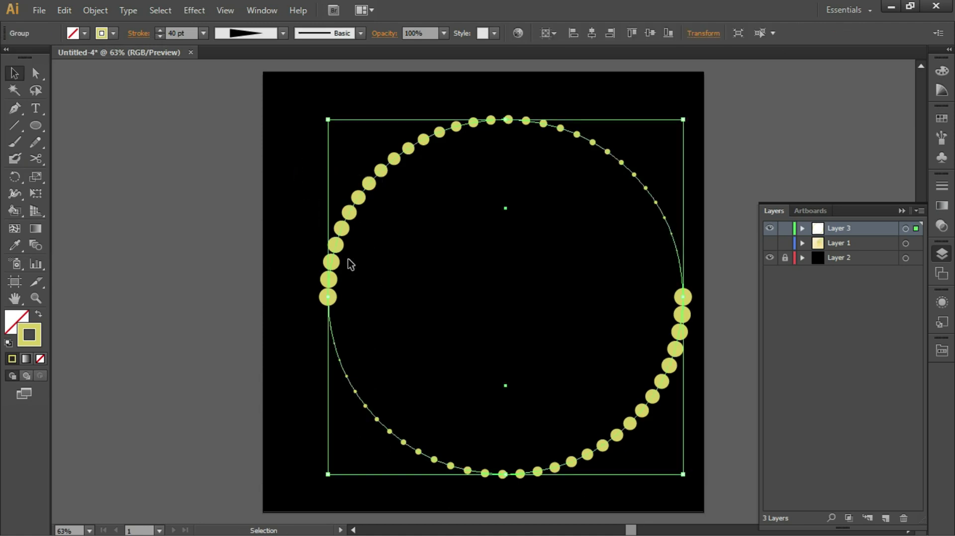
pyautogui.click(205, 10)
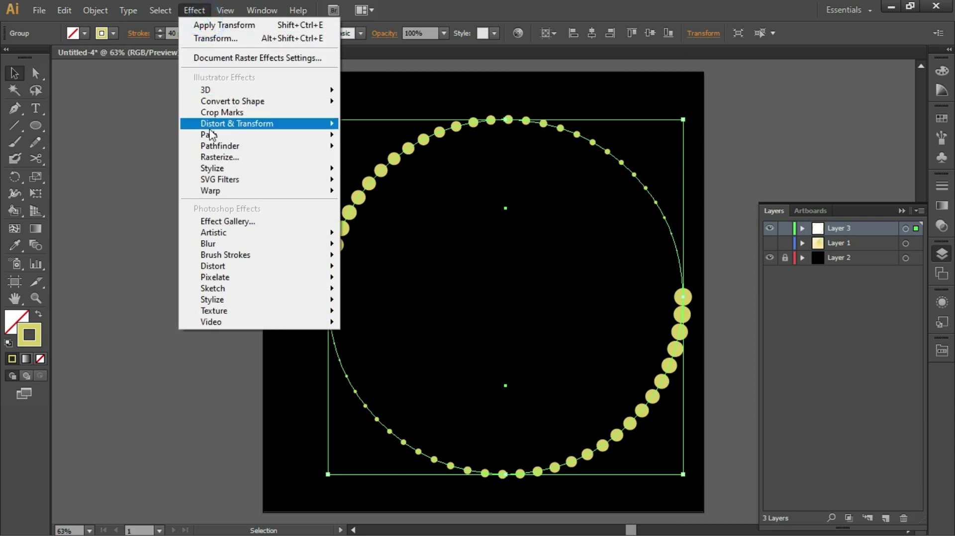
pyautogui.moveTo(264, 123)
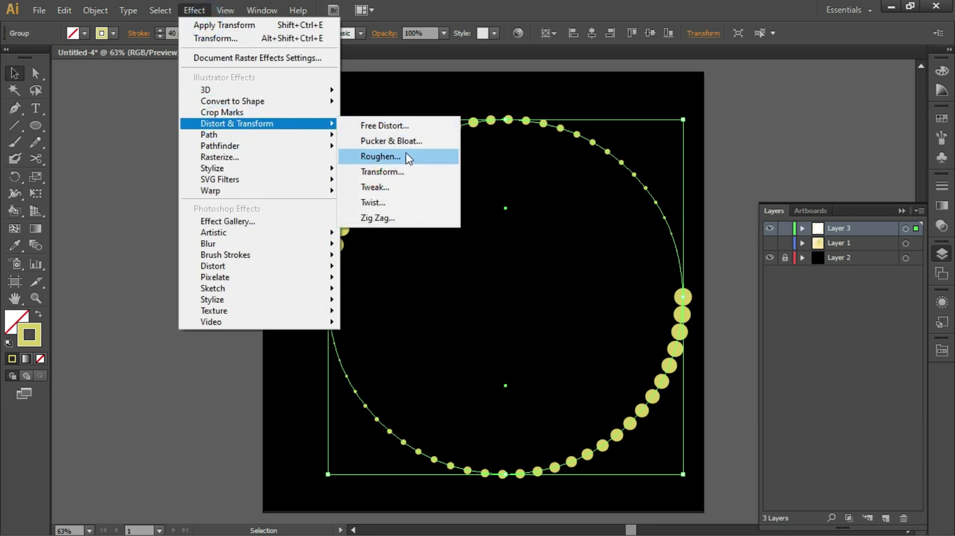
pyautogui.click(402, 171)
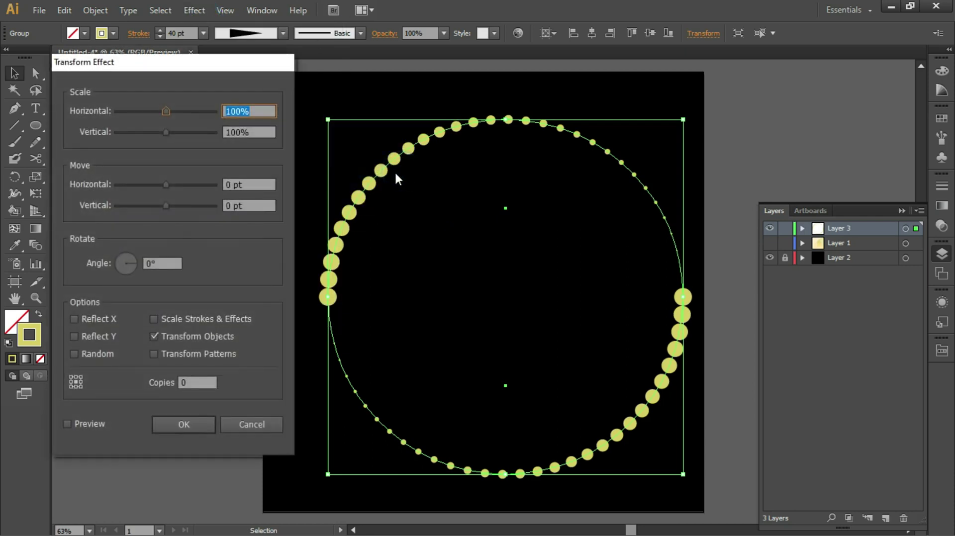
pyautogui.hotkey('shift', 'Left')
pyautogui.hotkey('shift', 'Left')
pyautogui.write('9')
pyautogui.moveTo(237, 132); pyautogui.dragTo(225, 133)
pyautogui.write('9')
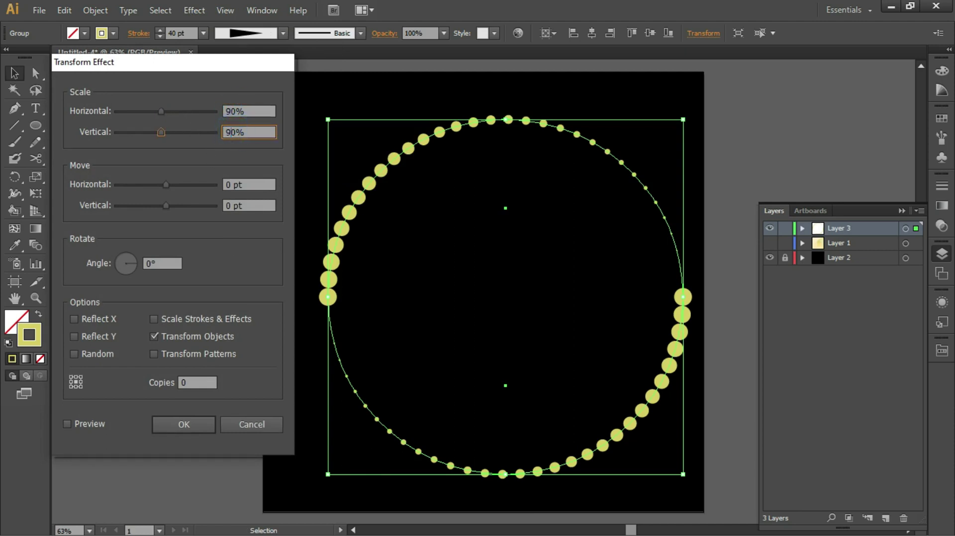
# Set the Transform effect's rotation to 12° and its number of copies to 12, with the preview turned on.
pyautogui.doubleClick(151, 266)
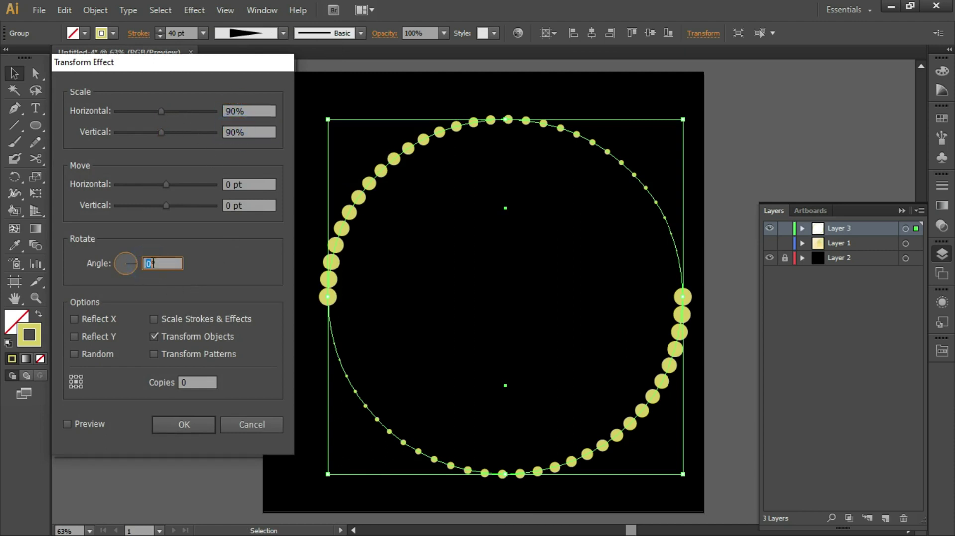
pyautogui.write('120')
pyautogui.click(67, 424)
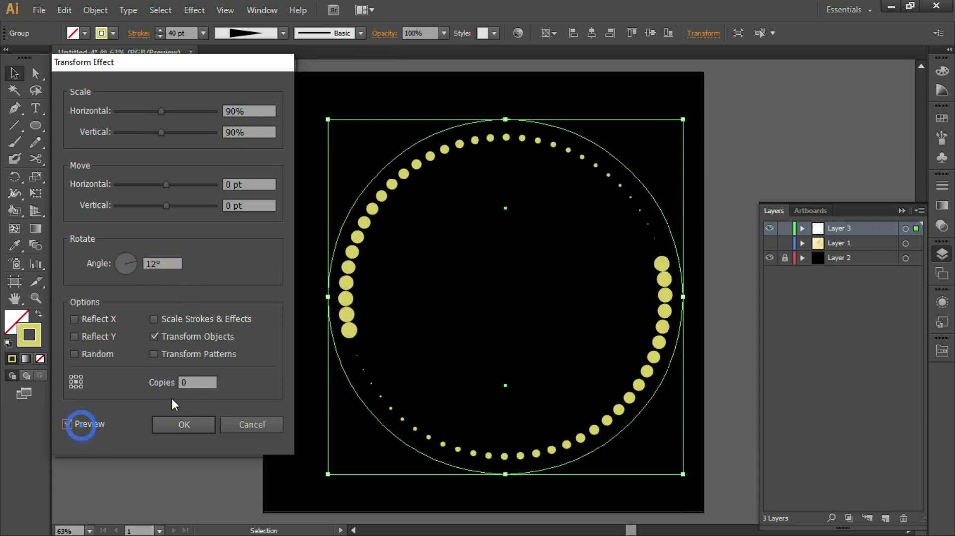
pyautogui.doubleClick(194, 382)
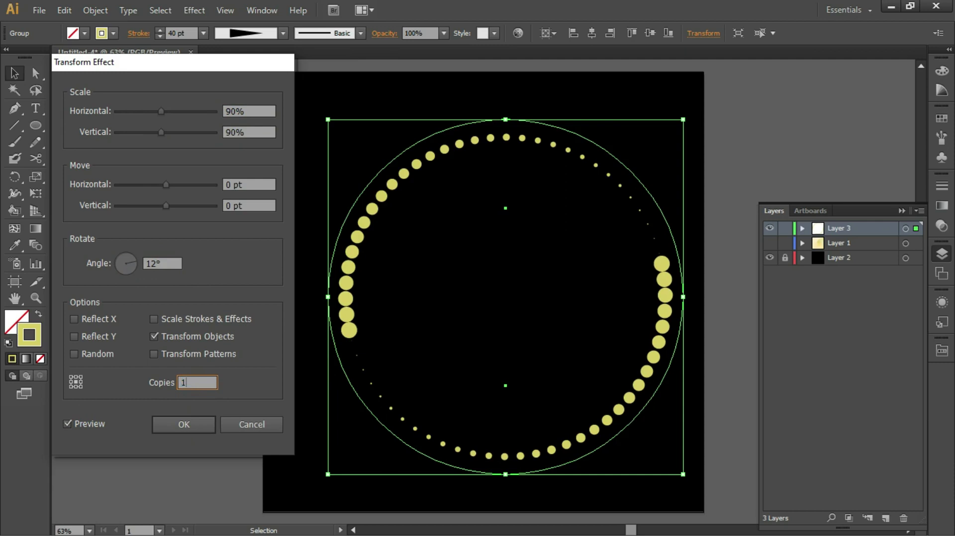
pyautogui.click(157, 262)
pyautogui.click(162, 264)
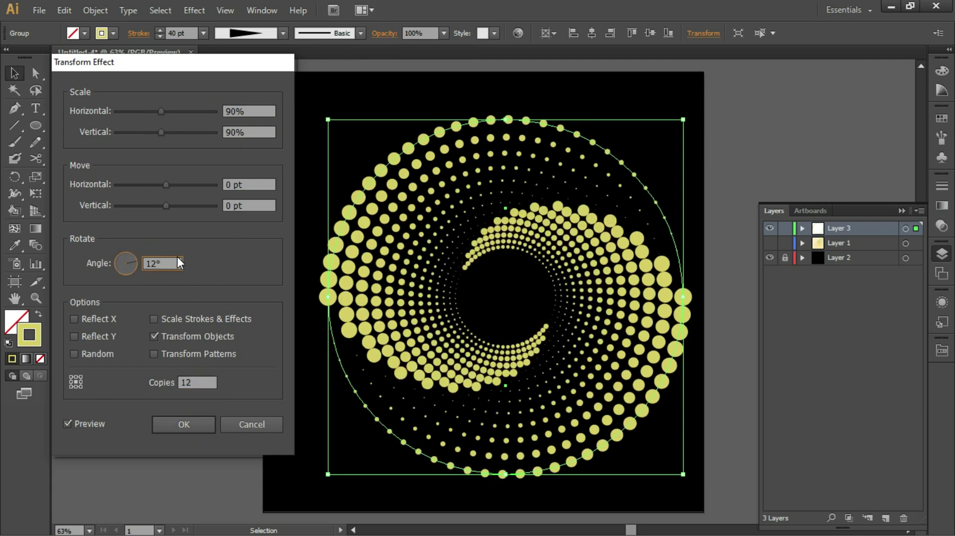
# Increase the Transform effect's copies to 24.
pyautogui.doubleClick(194, 382)
pyautogui.press('Up')
pyautogui.press('Up')
pyautogui.hotkey('shift', 'Up')
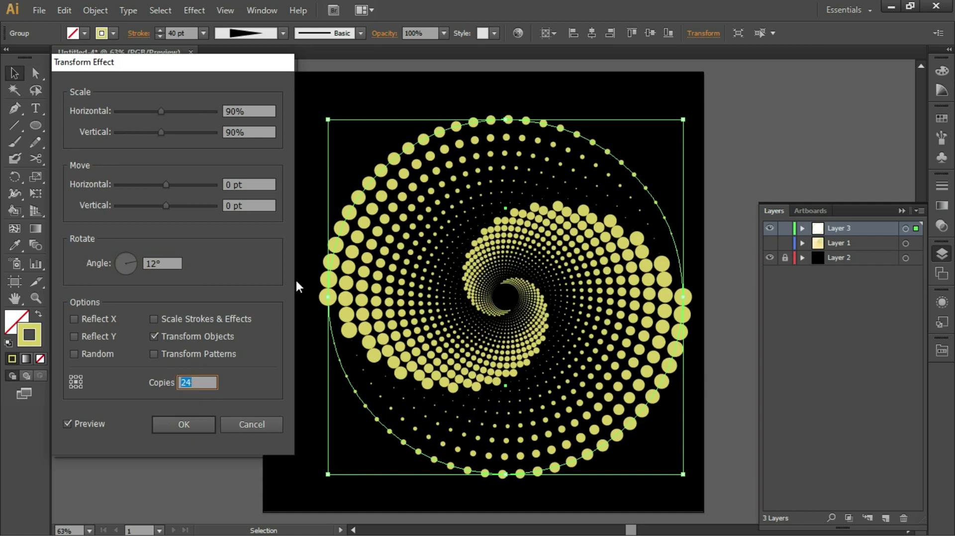
# Try larger rotation angles for the spiral copies and return the angle to 12°.
pyautogui.click(155, 262)
pyautogui.press('Up')
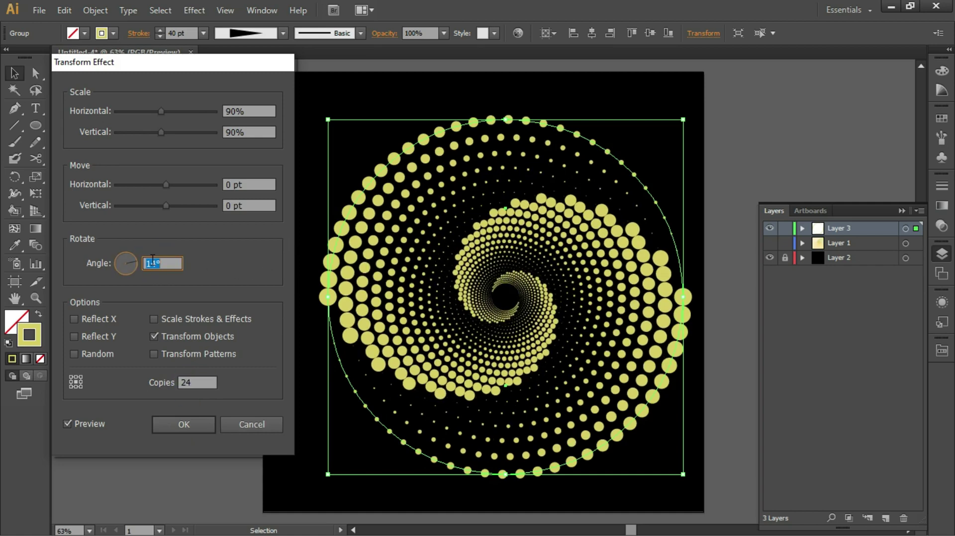
pyautogui.press('Up')
pyautogui.press('Up')
pyautogui.press('Up')
pyautogui.press('Up')
pyautogui.press('Up')
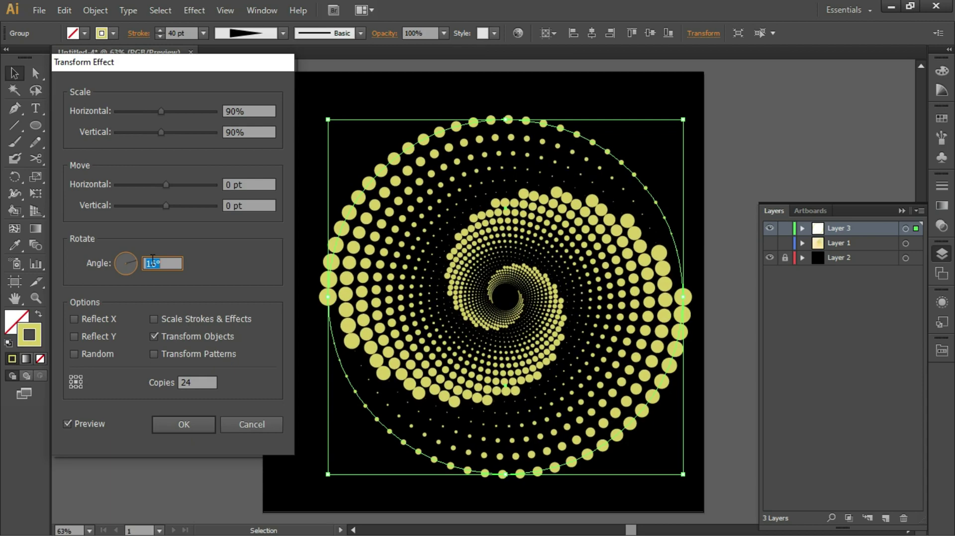
pyautogui.press('Down')
pyautogui.press('Down')
pyautogui.press('Down')
pyautogui.press('Up')
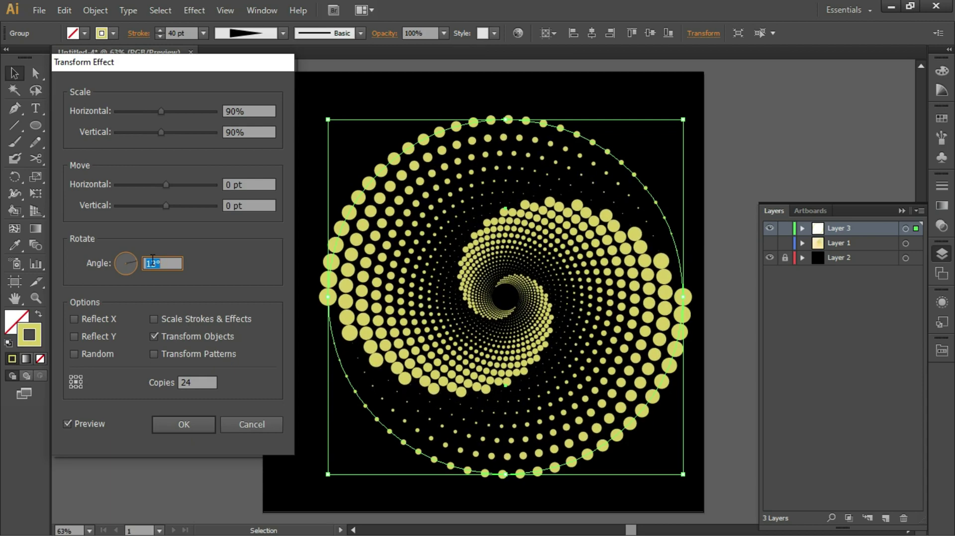
pyautogui.press('Down')
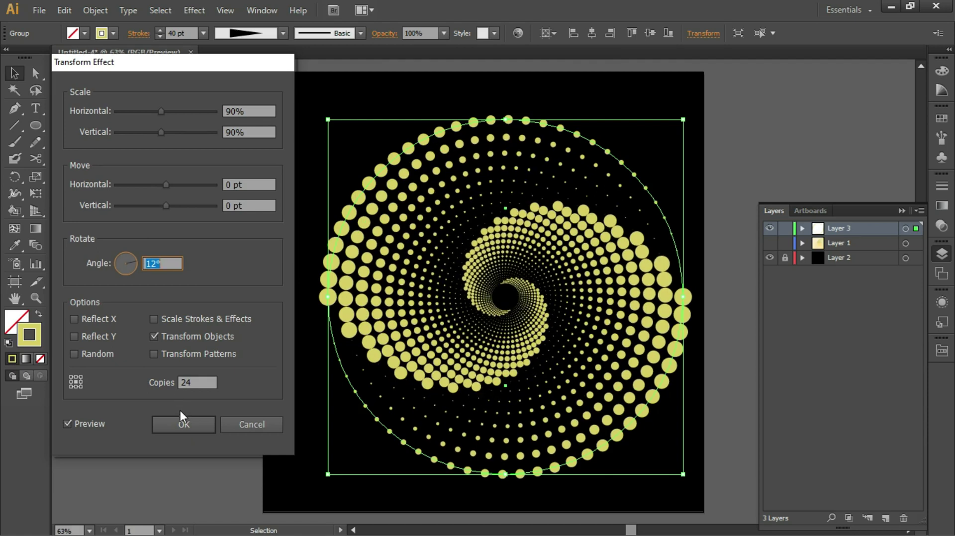
# Apply the Transform effect and deselect the spiral group.
pyautogui.click(179, 423)
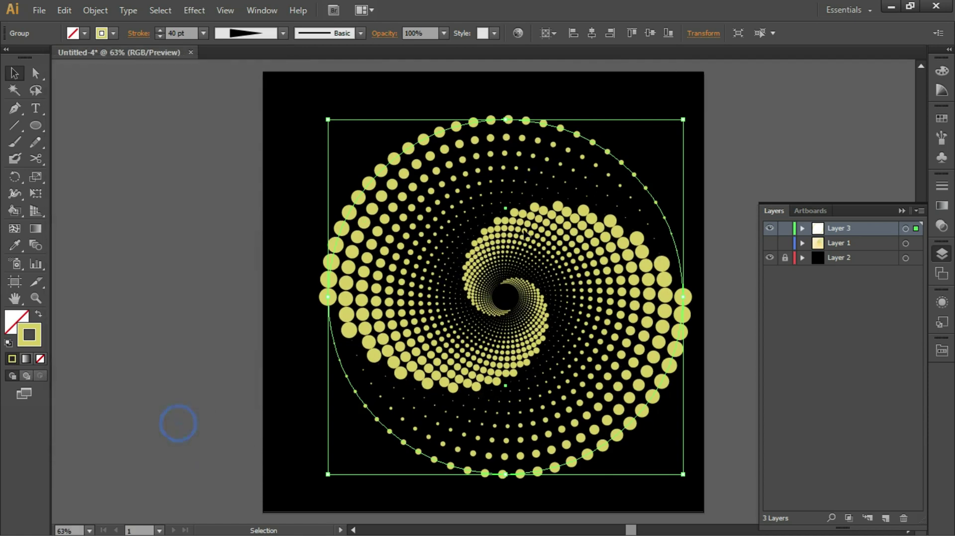
pyautogui.click(254, 91)
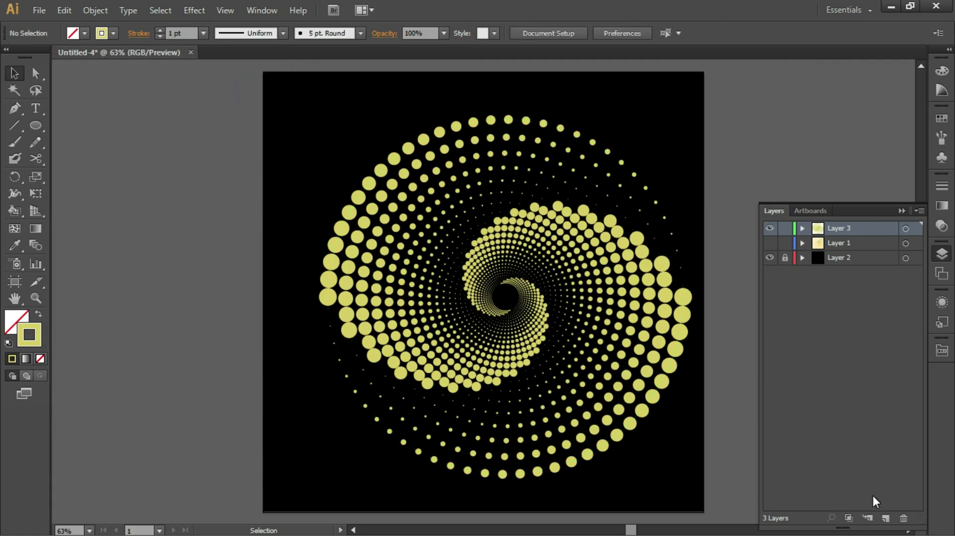
# Isolate the spiral group and recolour the upper arc's stroke with a dark green swatch from the Vegetables library.
pyautogui.doubleClick(457, 126)
pyautogui.click(458, 126)
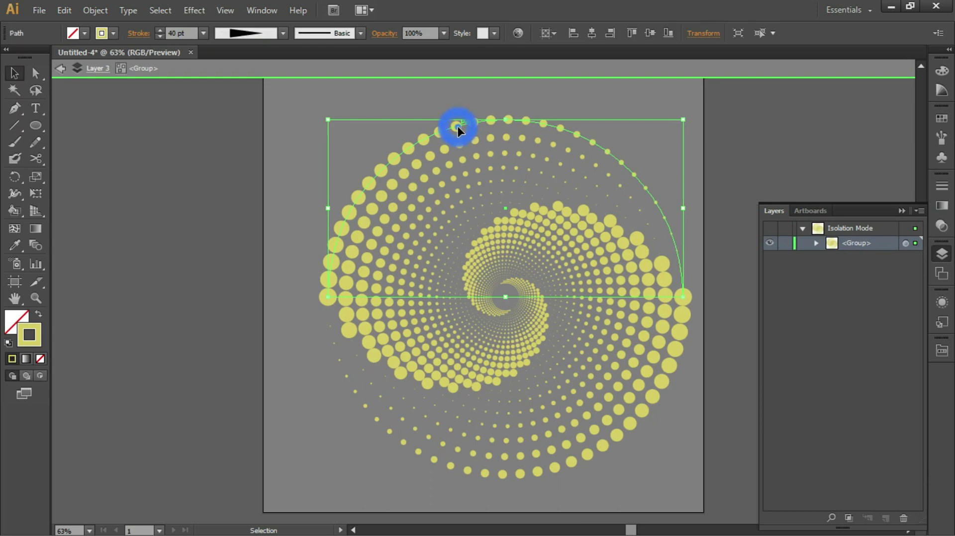
pyautogui.click(941, 350)
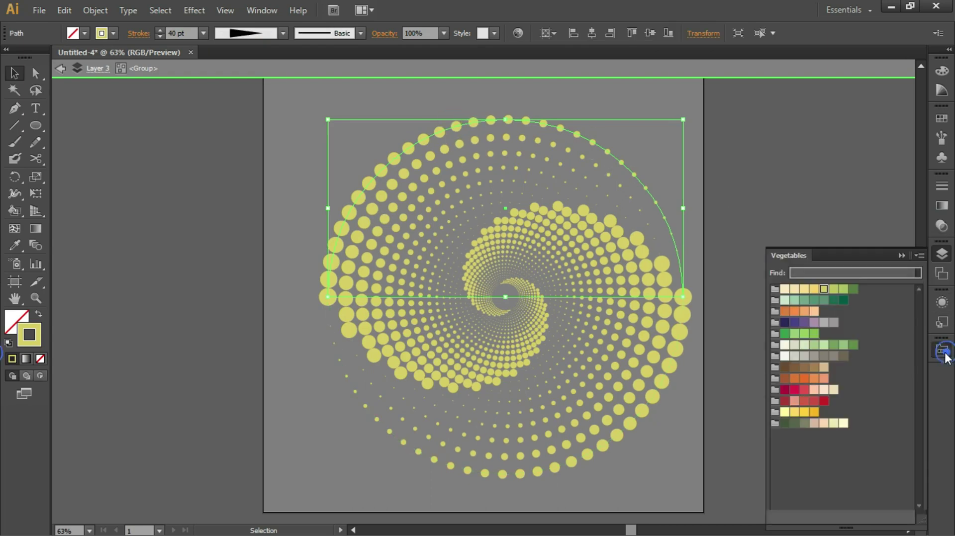
pyautogui.click(852, 344)
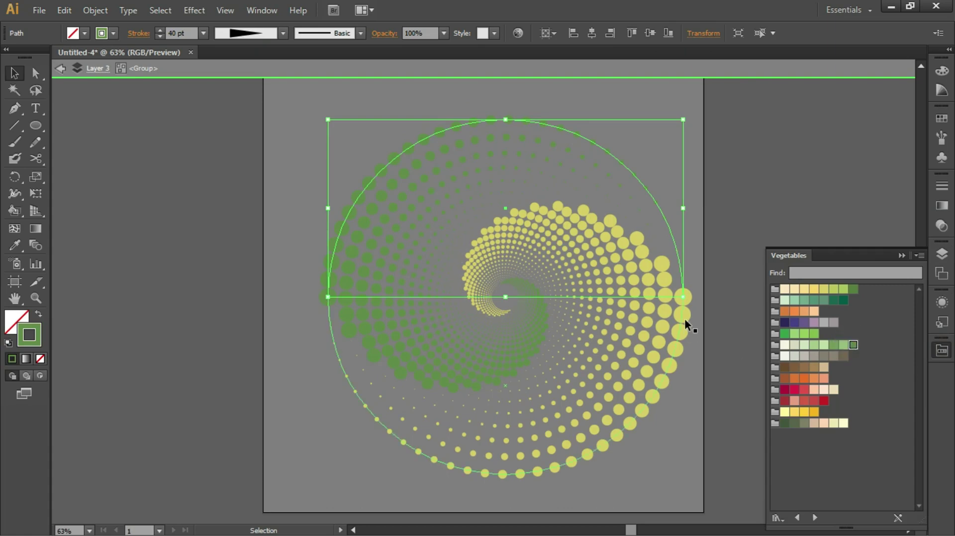
# Recolour the lower arc's stroke with the neighbouring light green swatch and leave isolation mode.
pyautogui.click(684, 320)
pyautogui.click(843, 344)
pyautogui.doubleClick(718, 184)
pyautogui.click(718, 185)
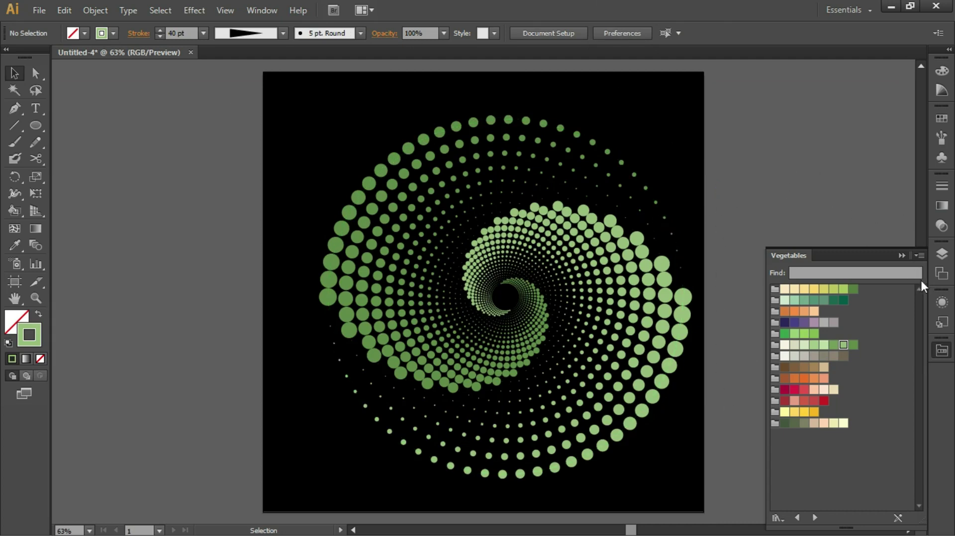
# Compare the square and circular spirals by switching the visibility of Layer 1 and Layer 3.
pyautogui.click(941, 254)
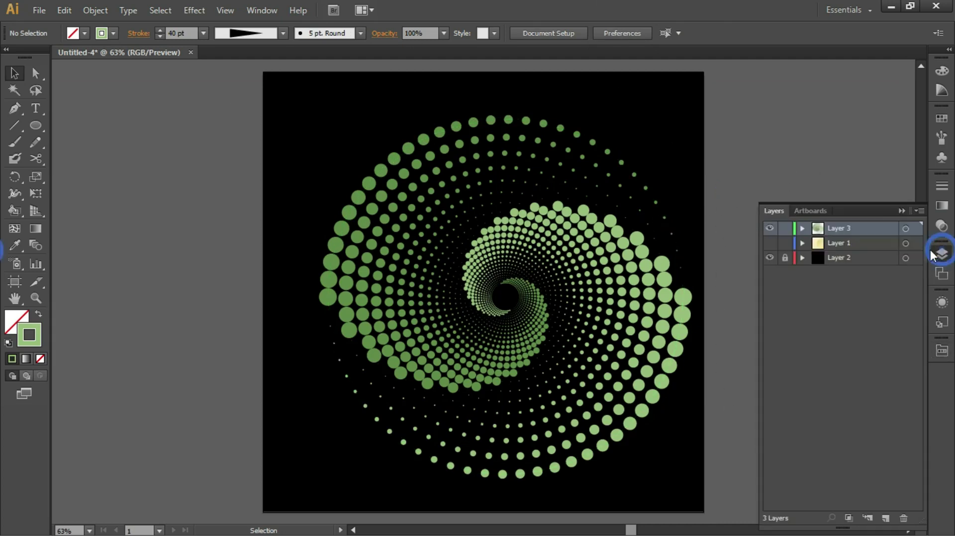
pyautogui.click(769, 229)
pyautogui.click(770, 243)
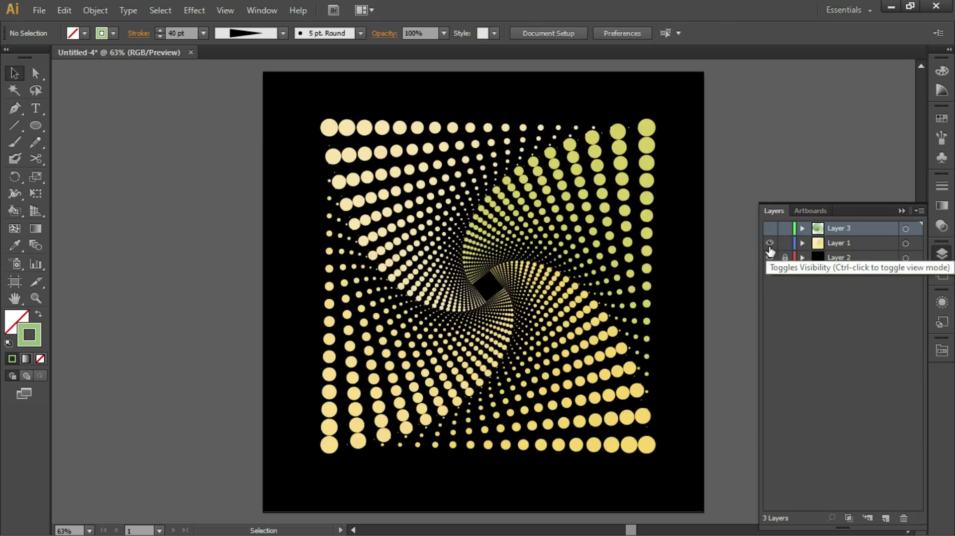
pyautogui.click(770, 244)
pyautogui.click(769, 228)
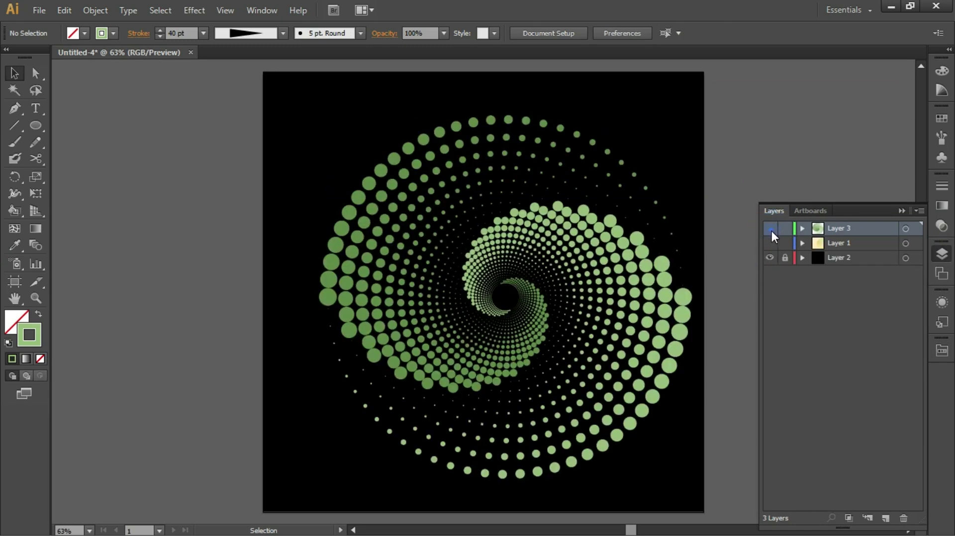
# Hide Layer 3, draw a large circle on a new layer, and move it to the middle of the artboard.
pyautogui.click(770, 230)
pyautogui.click(36, 126)
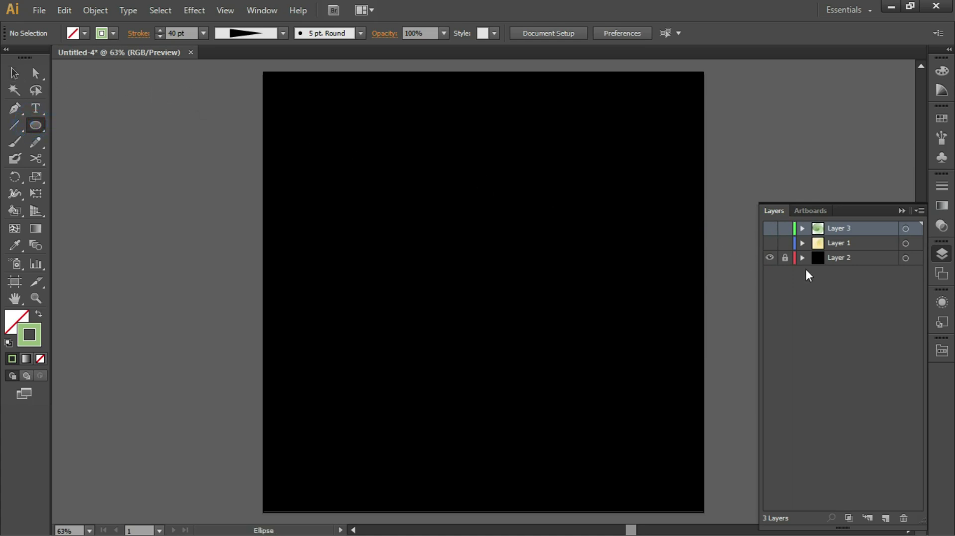
pyautogui.click(886, 518)
pyautogui.moveTo(348, 122); pyautogui.dragTo(652, 479)
pyautogui.click(15, 73)
pyautogui.moveTo(455, 137); pyautogui.dragTo(408, 137)
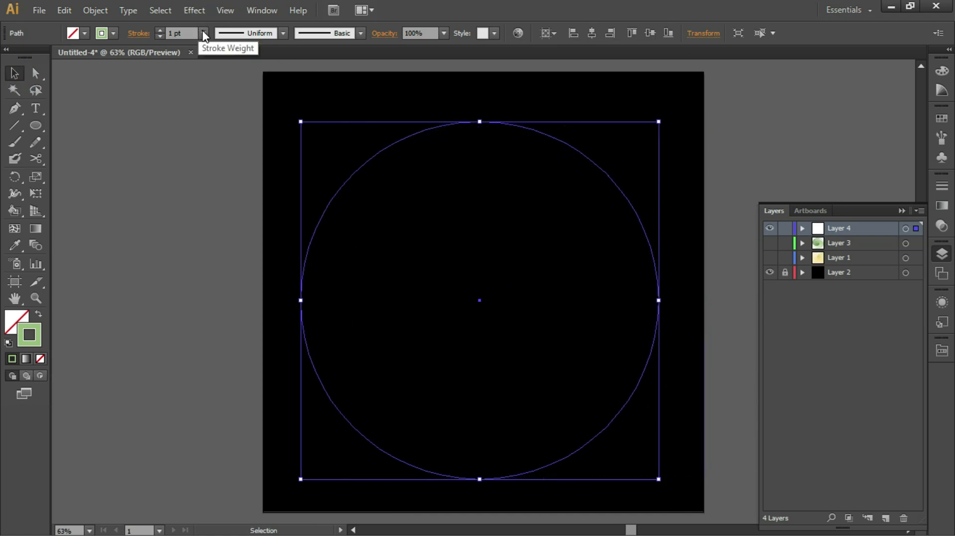
# Set the new circle's dotted stroke weight to 10 pt and deselect the circle.
pyautogui.click(204, 35)
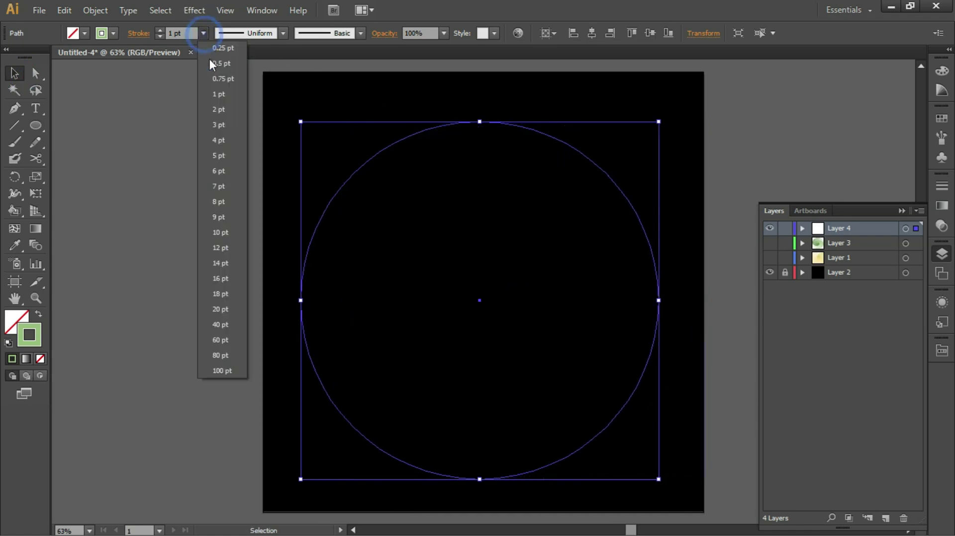
pyautogui.click(241, 227)
pyautogui.click(271, 133)
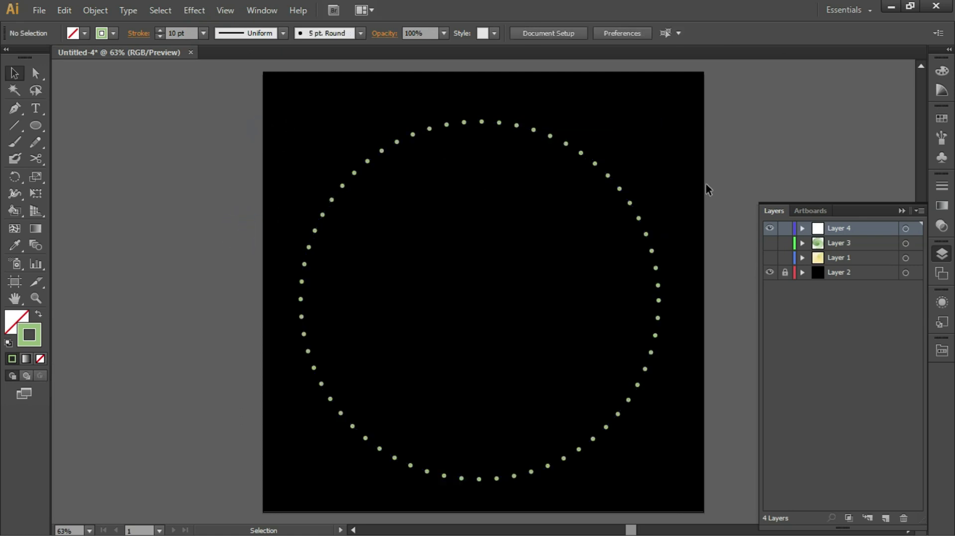
# Cut the new circle at its top, bottom, left and right anchor points into four quarter arcs.
pyautogui.click(651, 242)
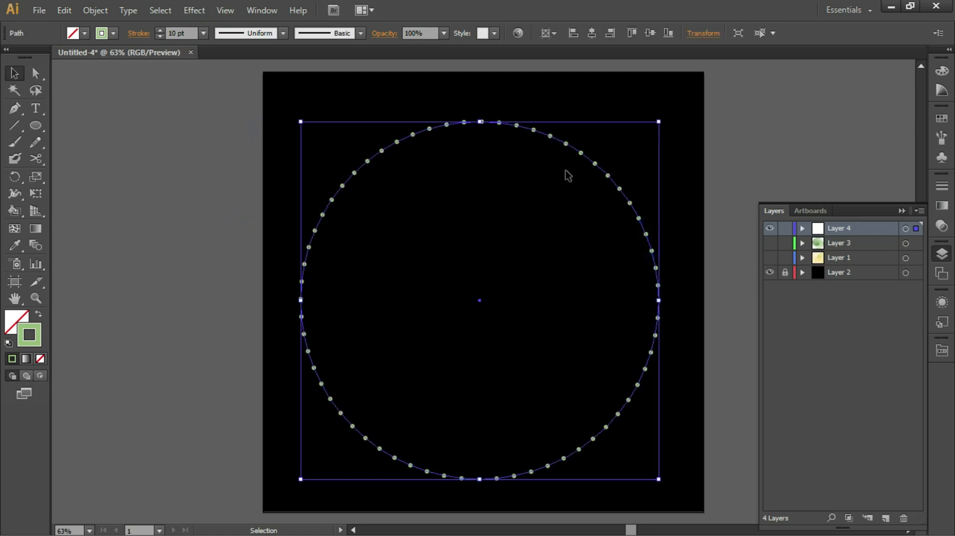
pyautogui.press('a')
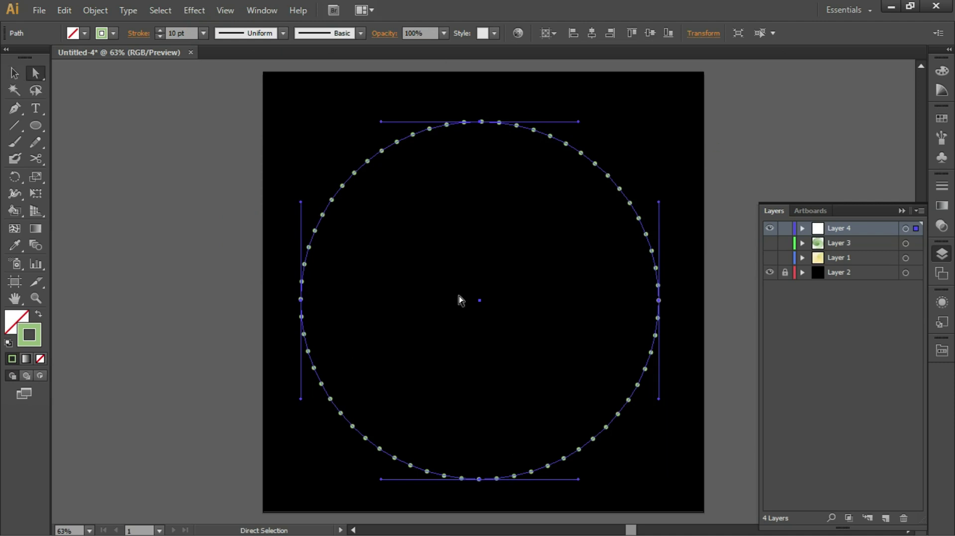
pyautogui.click(625, 109)
pyautogui.click(482, 122)
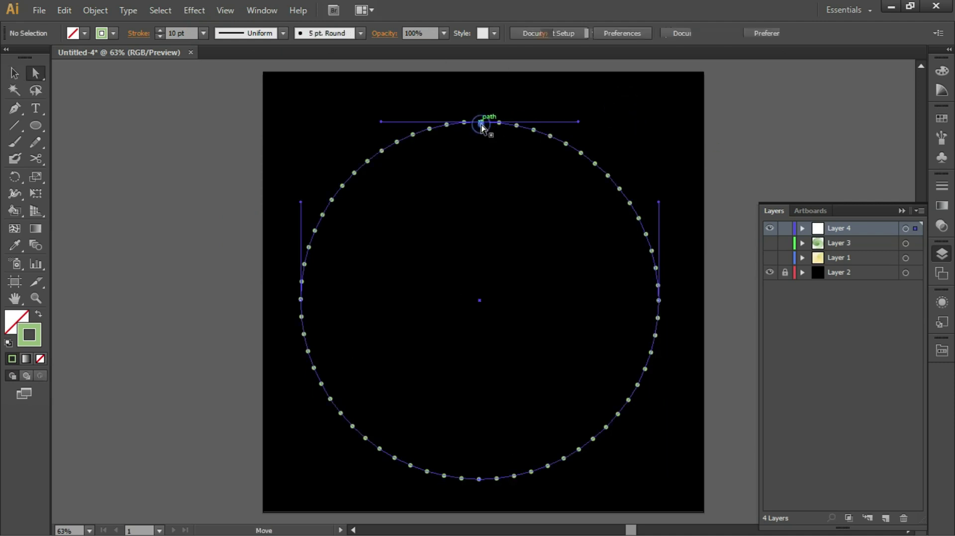
pyautogui.moveTo(469, 90); pyautogui.dragTo(533, 517)
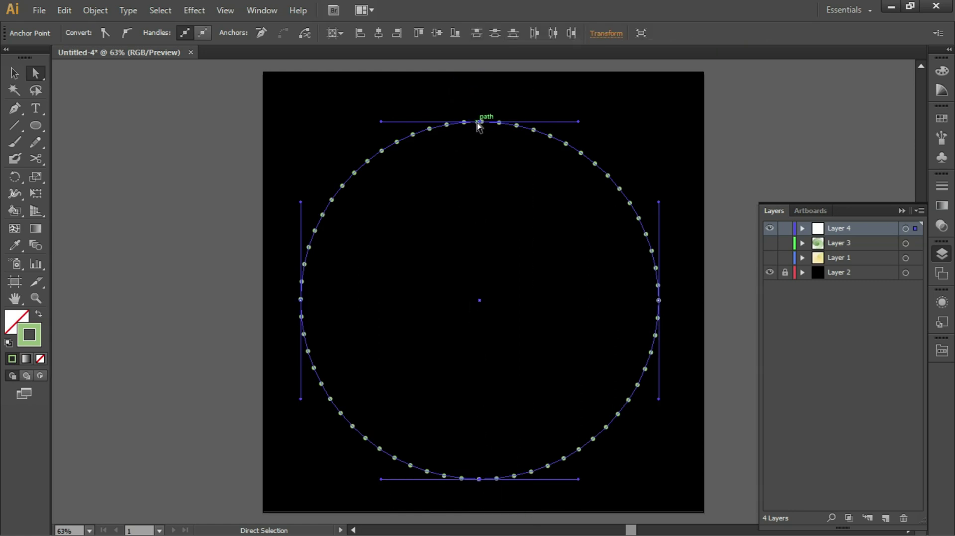
pyautogui.click(305, 33)
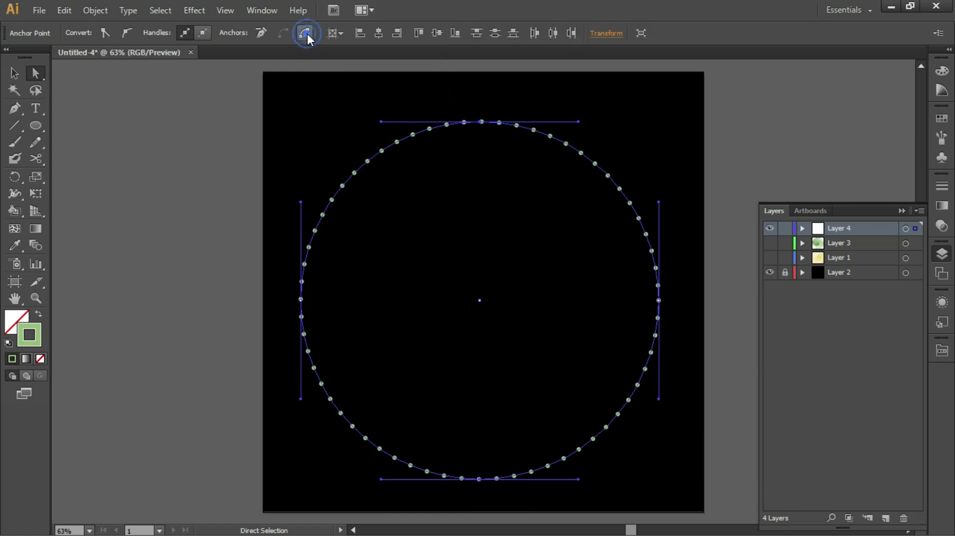
pyautogui.moveTo(236, 269); pyautogui.dragTo(697, 345)
pyautogui.click(305, 33)
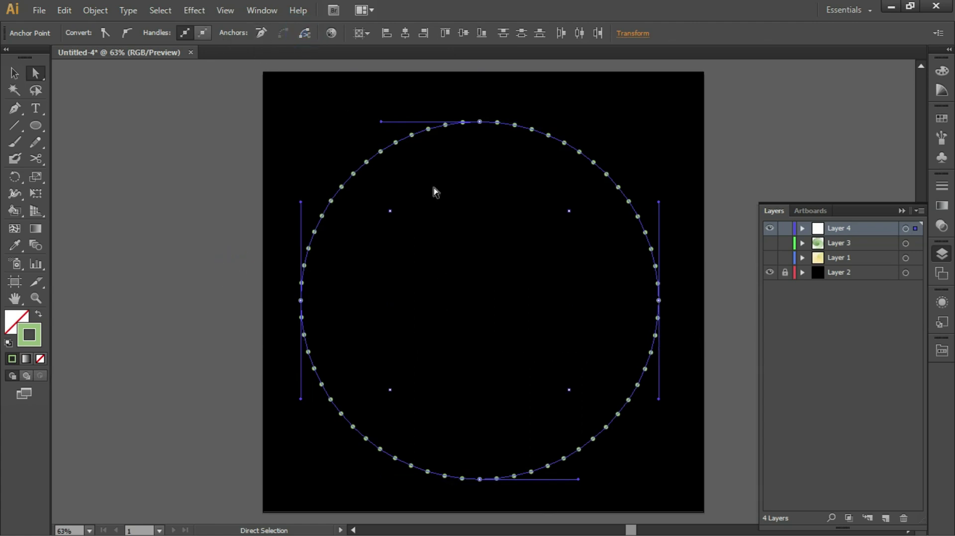
pyautogui.click(224, 132)
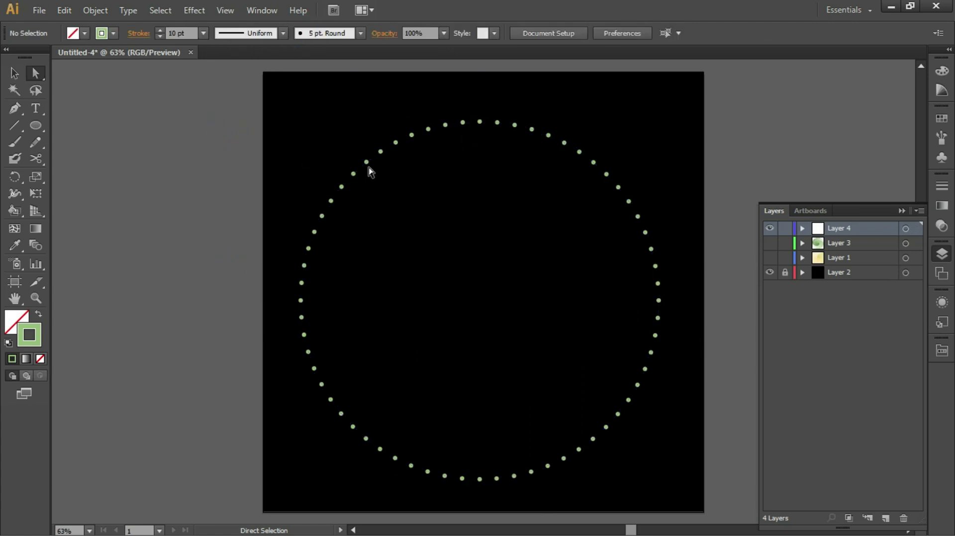
# Select all four quarter arcs and give them a 30 pt stroke with the triangular tapered width profile.
pyautogui.click(368, 164)
pyautogui.click(597, 163)
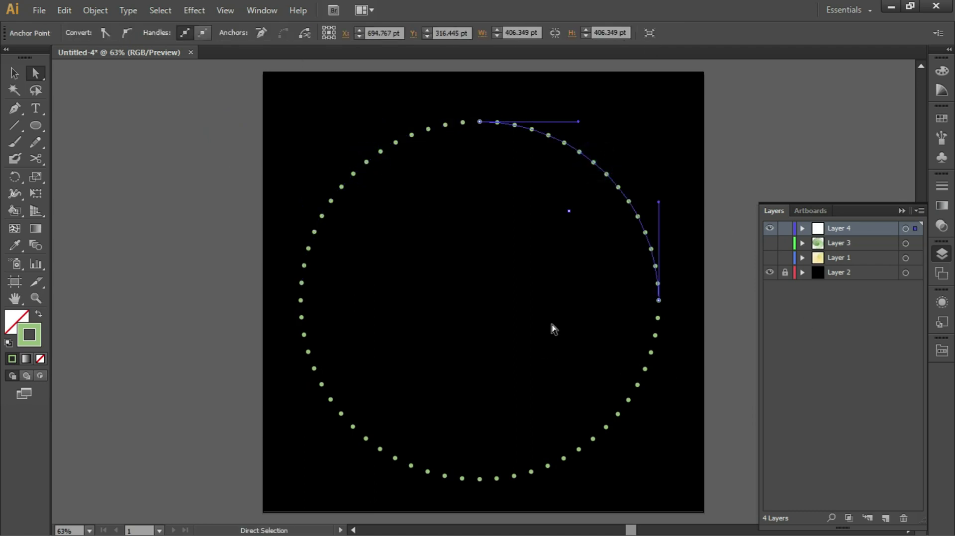
pyautogui.click(274, 156)
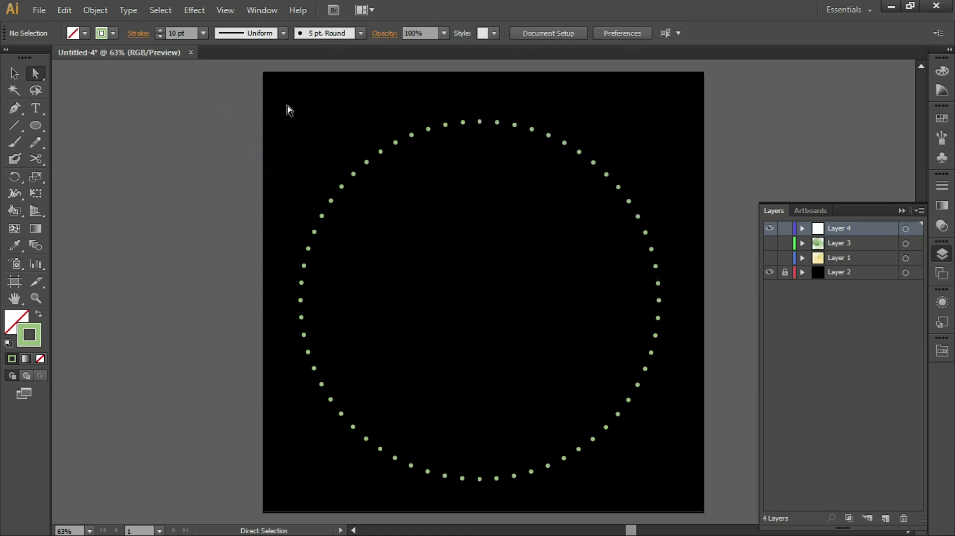
pyautogui.moveTo(279, 93); pyautogui.dragTo(692, 507)
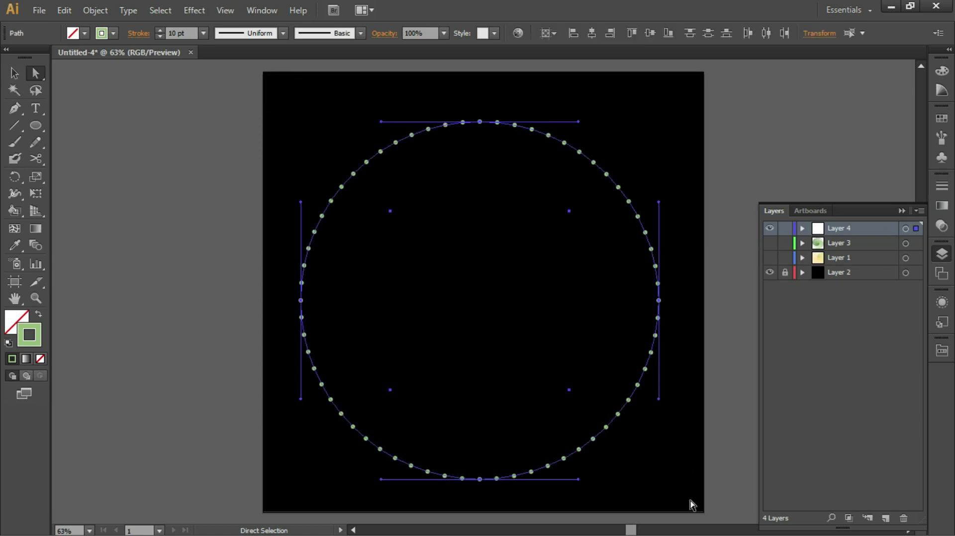
pyautogui.doubleClick(171, 33)
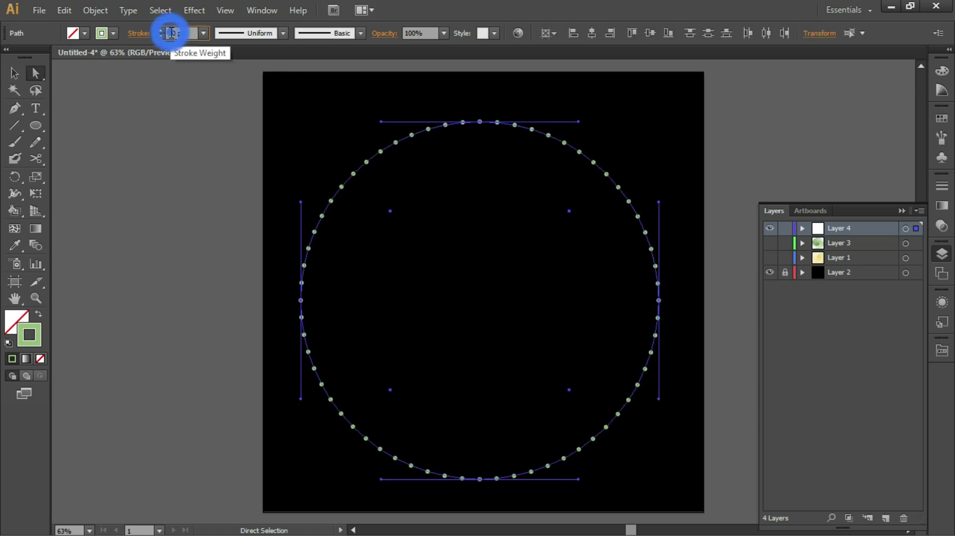
pyautogui.write('30')
pyautogui.press('Return')
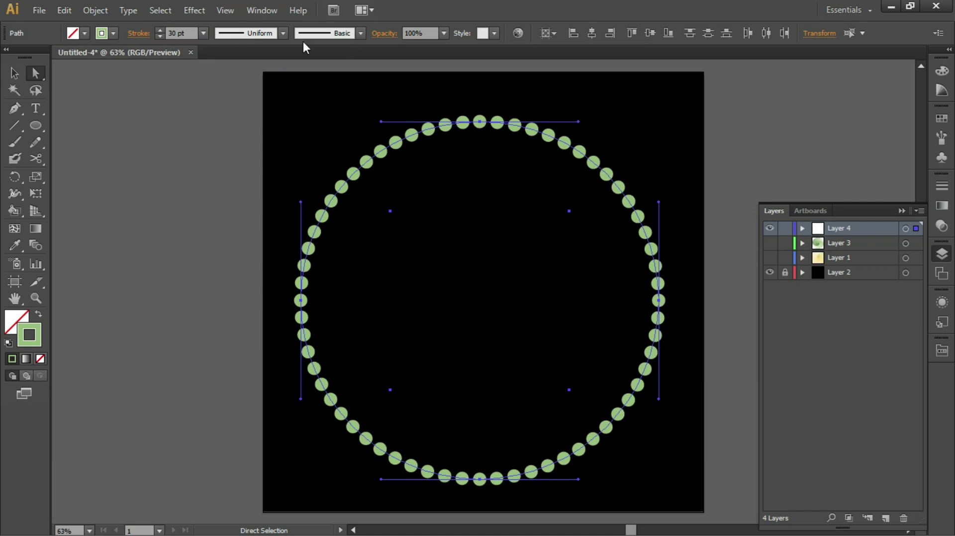
pyautogui.click(282, 33)
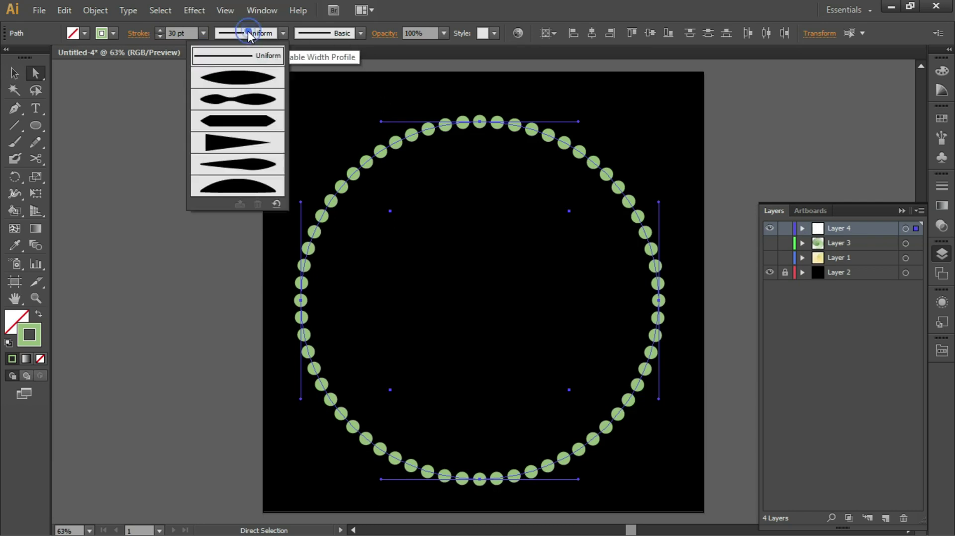
pyautogui.click(250, 145)
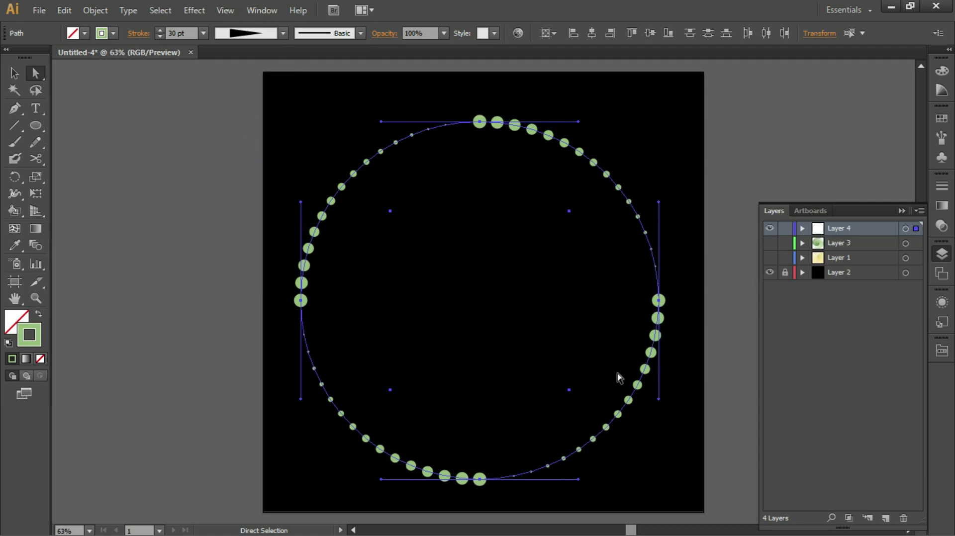
# Select the four tapered dotted arcs as whole objects and group them.
pyautogui.click(16, 76)
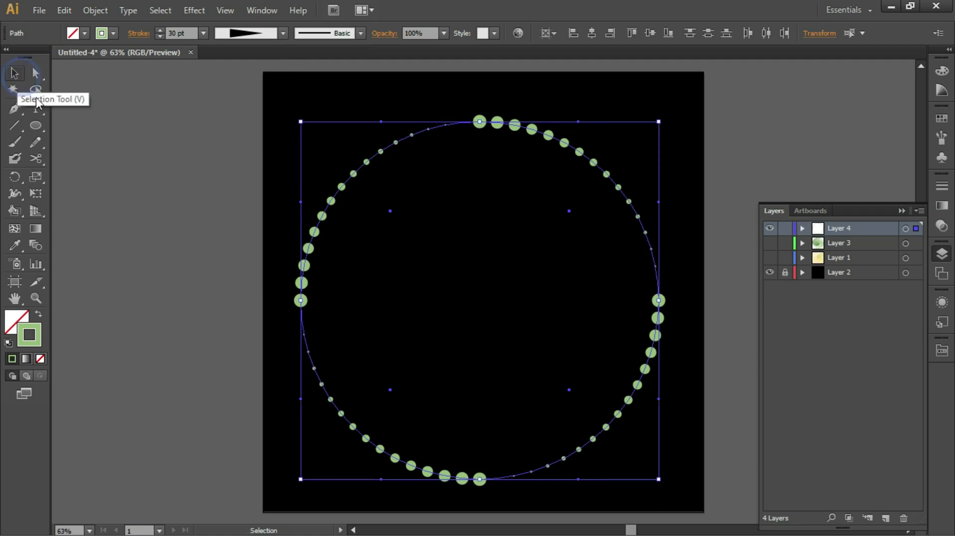
pyautogui.click(239, 114)
pyautogui.moveTo(255, 81); pyautogui.dragTo(700, 501)
pyautogui.hotkey('ctrl', 'shift', 'b')
pyautogui.hotkey('ctrl', 'shift', 'b')
# Start a Transform effect on the arc group with 90% horizontal and 90% vertical scale.
pyautogui.click(207, 5)
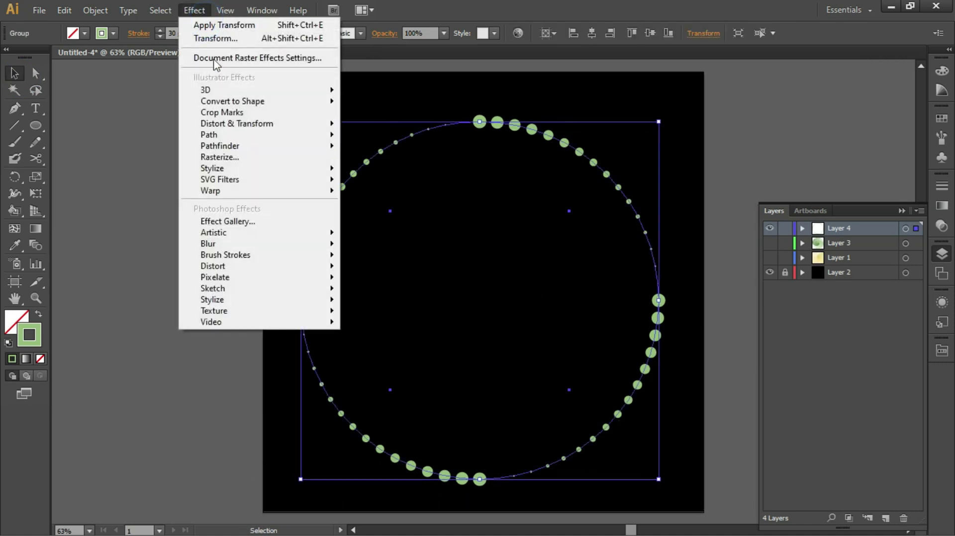
pyautogui.moveTo(230, 125)
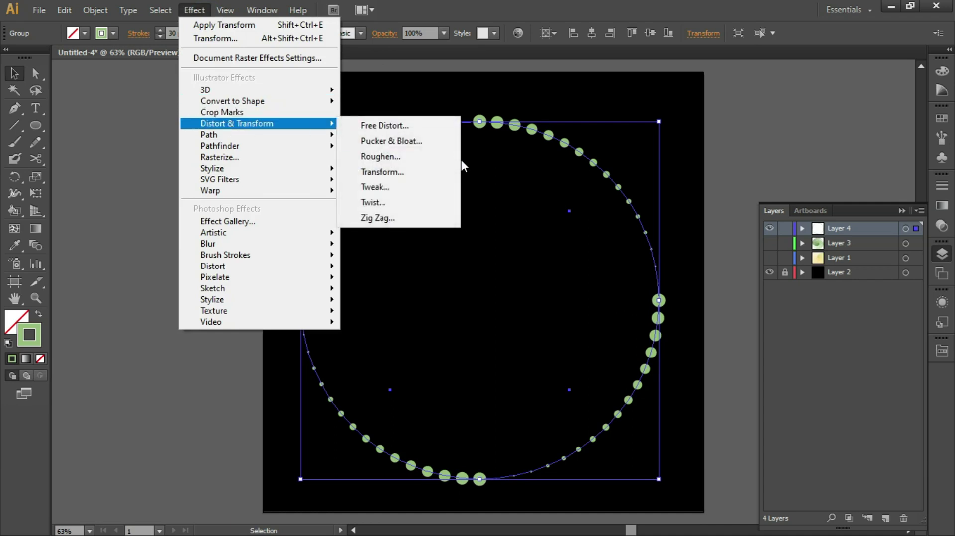
pyautogui.click(422, 171)
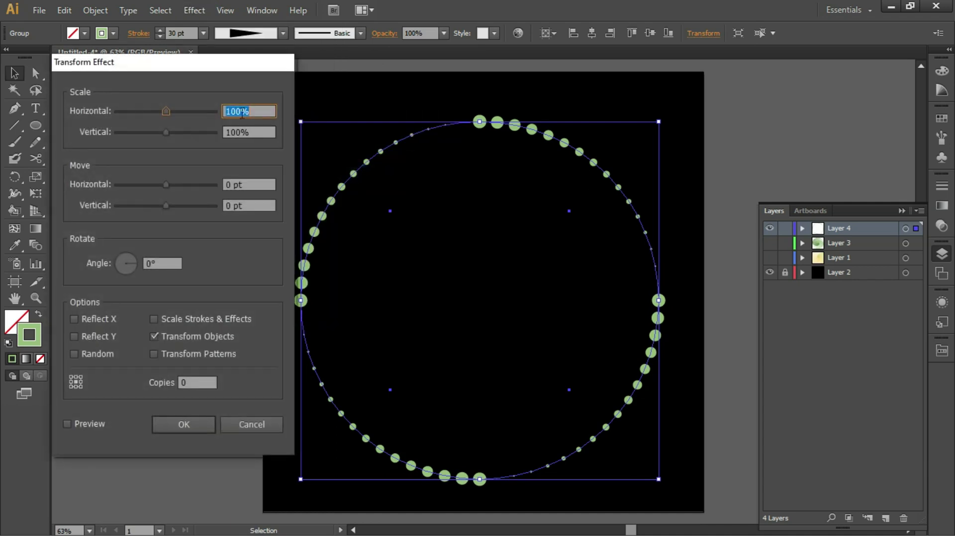
pyautogui.moveTo(230, 112); pyautogui.dragTo(213, 116)
pyautogui.write('9')
pyautogui.press('Delete')
pyautogui.moveTo(236, 133); pyautogui.dragTo(180, 144)
pyautogui.write('9')
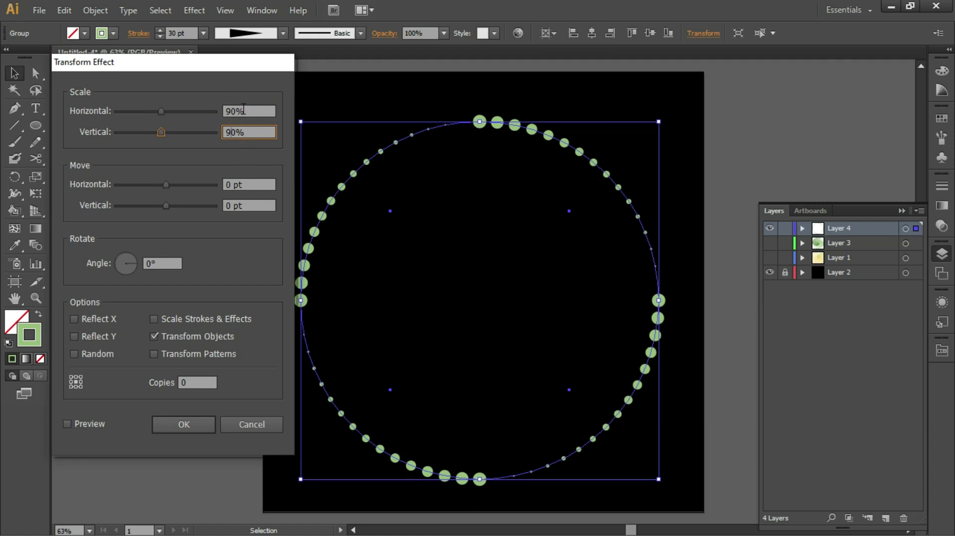
# Set the Transform effect to rotate 12° with 12 copies and turn on its preview.
pyautogui.doubleClick(150, 263)
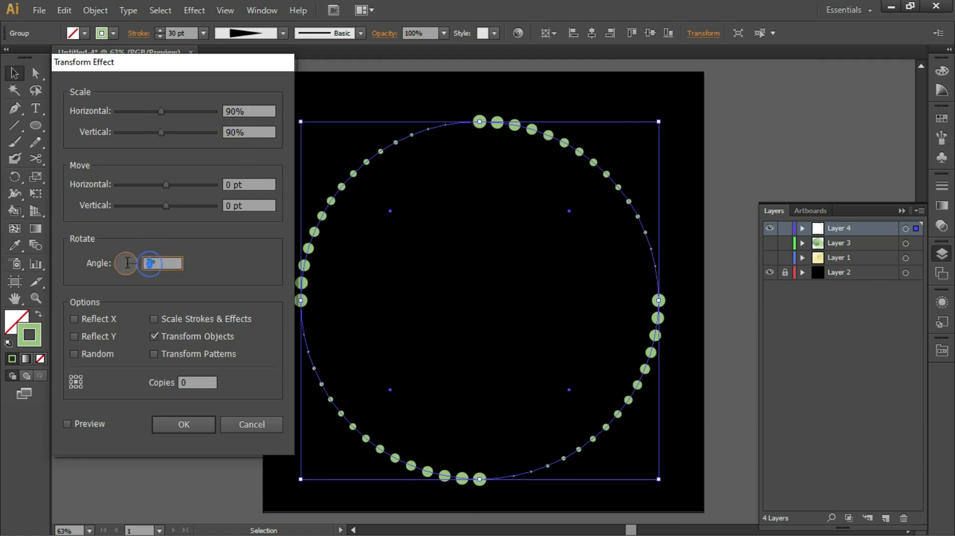
pyautogui.write('12')
pyautogui.click(196, 382)
pyautogui.write('12')
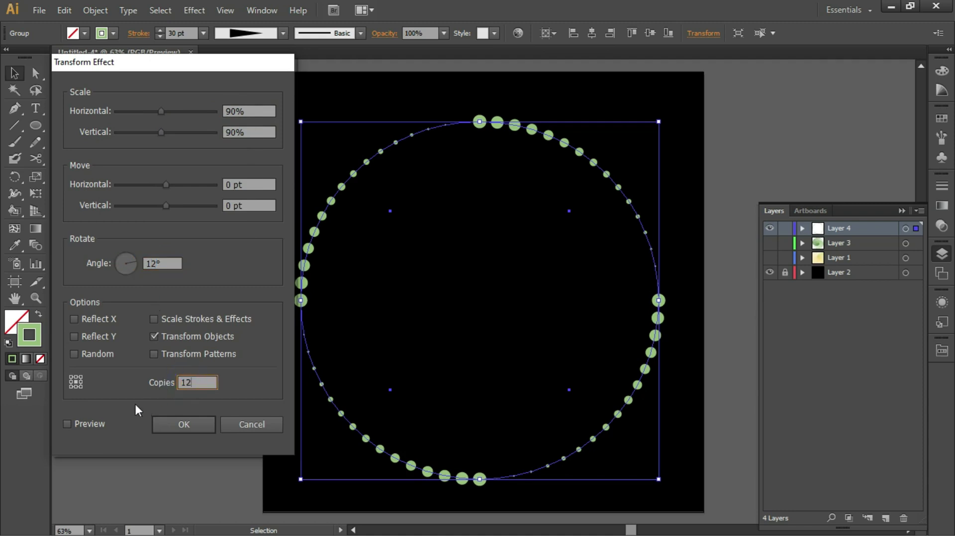
pyautogui.click(68, 423)
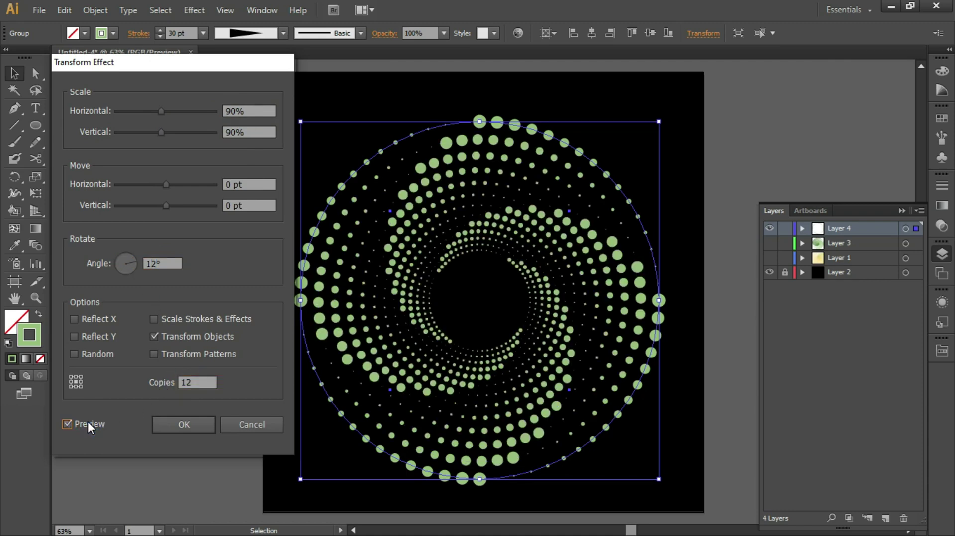
# Increase the number of copies in the Transform effect to 37 so the spiral fills the circle's center.
pyautogui.click(197, 383)
pyautogui.press('Up')
pyautogui.press('Up')
pyautogui.press('Up')
pyautogui.press('Up')
pyautogui.press('Up')
pyautogui.press('Up')
pyautogui.press('Up')
pyautogui.press('Up')
pyautogui.press('Up')
pyautogui.press('Up')
pyautogui.press('Up')
pyautogui.press('Up')
pyautogui.press('Up')
pyautogui.press('Up')
pyautogui.press('Up')
pyautogui.press('Up')
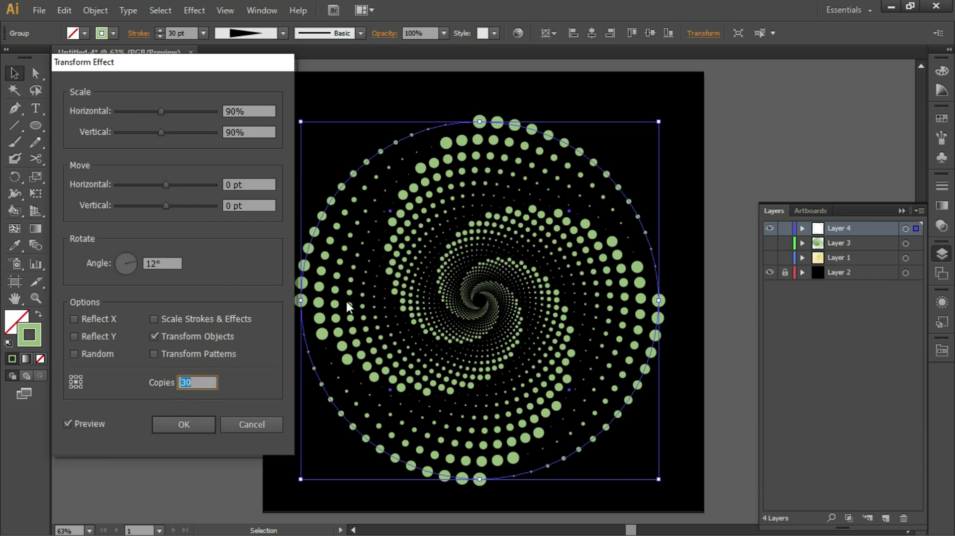
pyautogui.press('Up')
pyautogui.press('Up')
pyautogui.press('Up')
pyautogui.press('Up')
pyautogui.press('Up')
pyautogui.press('Up')
pyautogui.press('Up')
pyautogui.press('Up')
# Try different rotation angles for the spiral, settle on 10°, and apply the Transform effect.
pyautogui.click(167, 263)
pyautogui.press('Up')
pyautogui.press('Up')
pyautogui.press('Up')
pyautogui.press('Up')
pyautogui.press('Up')
pyautogui.press('Down')
pyautogui.press('Down')
pyautogui.press('Down')
pyautogui.press('Down')
pyautogui.press('Down')
pyautogui.press('Down')
pyautogui.press('Down')
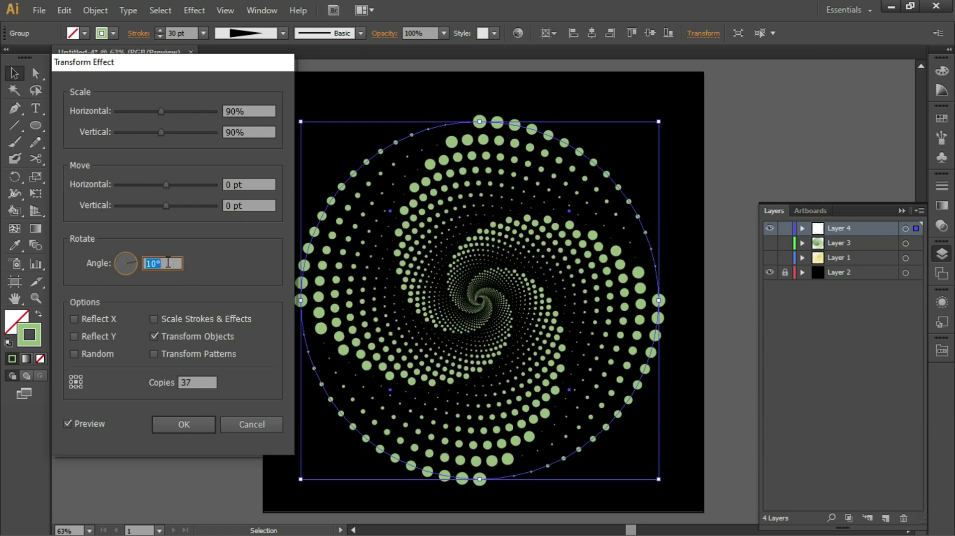
pyautogui.press('Down')
pyautogui.press('Down')
pyautogui.press('Down')
pyautogui.press('Down')
pyautogui.press('Down')
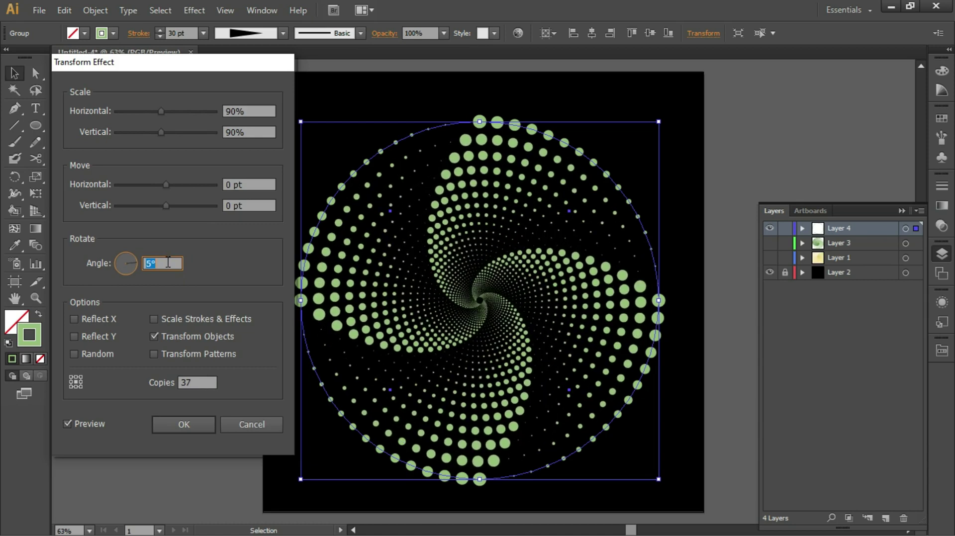
pyautogui.press('Down')
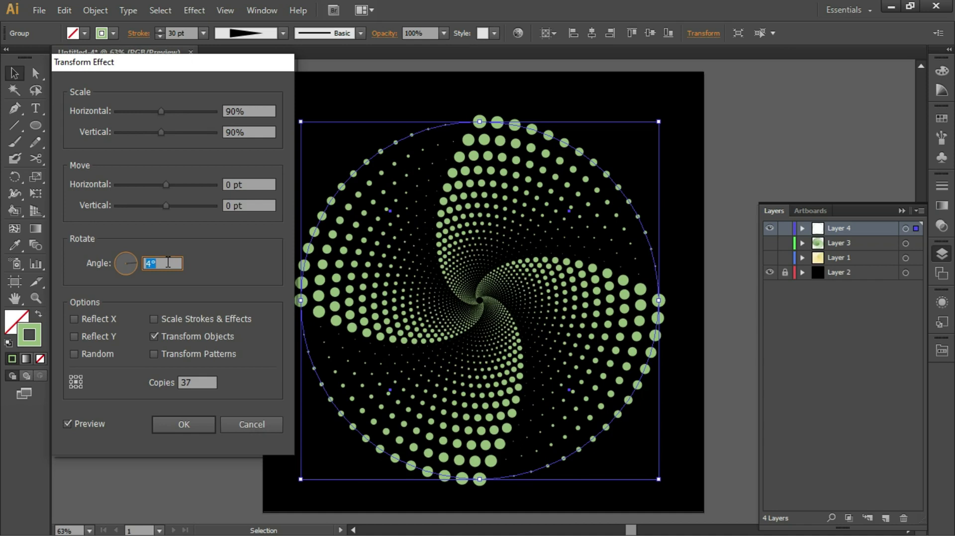
pyautogui.press('Down')
pyautogui.press('Down')
pyautogui.press('Up')
pyautogui.press('Up')
pyautogui.press('Up')
pyautogui.press('Up')
pyautogui.press('Up')
pyautogui.press('Up')
pyautogui.press('Up')
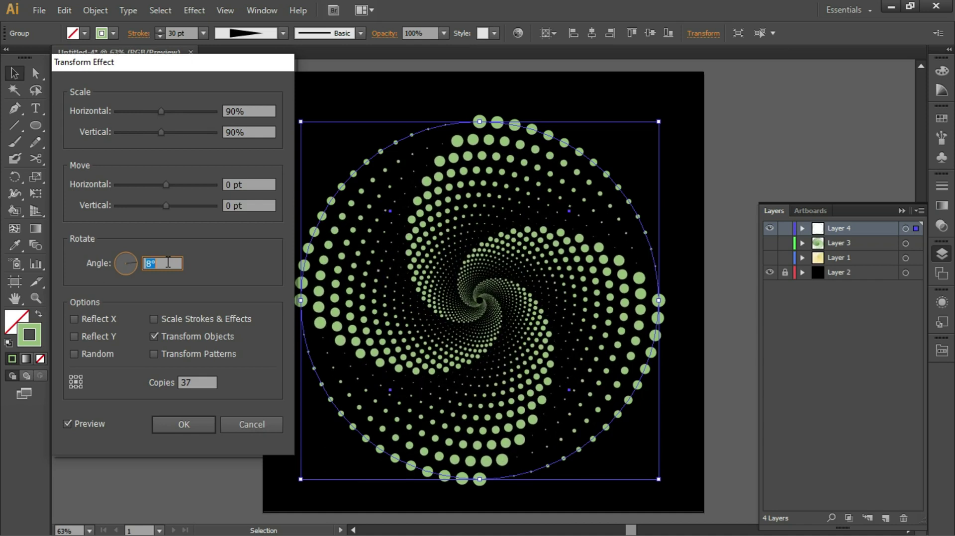
pyautogui.press('Up')
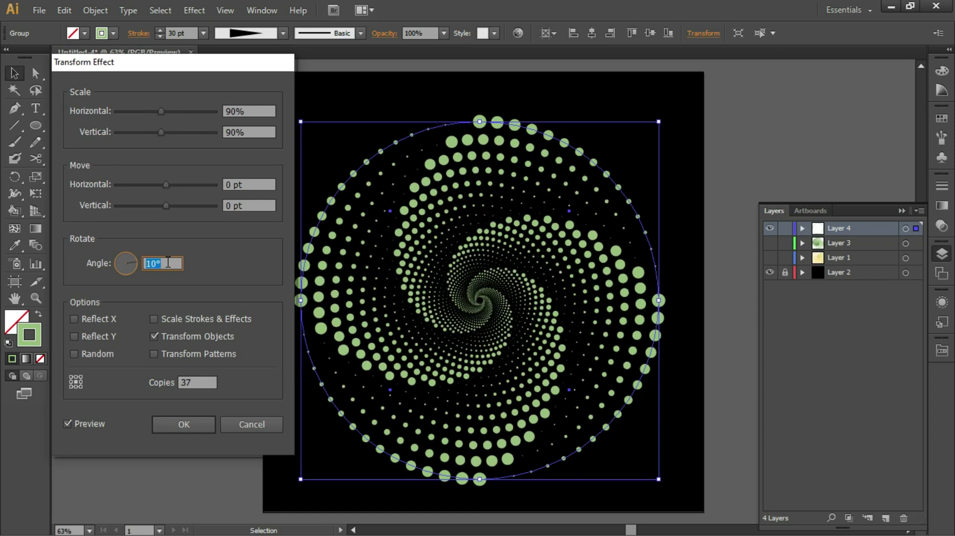
pyautogui.press('Down')
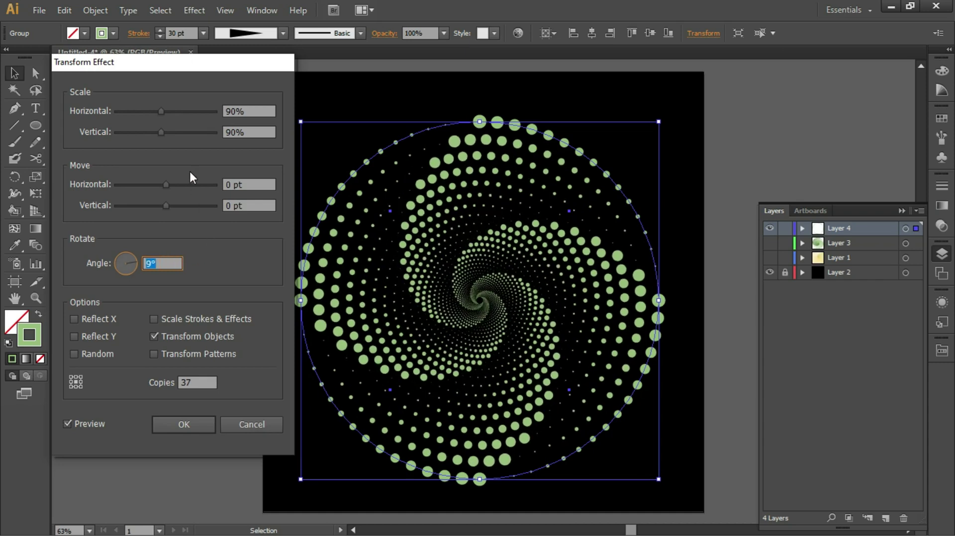
pyautogui.press('Up')
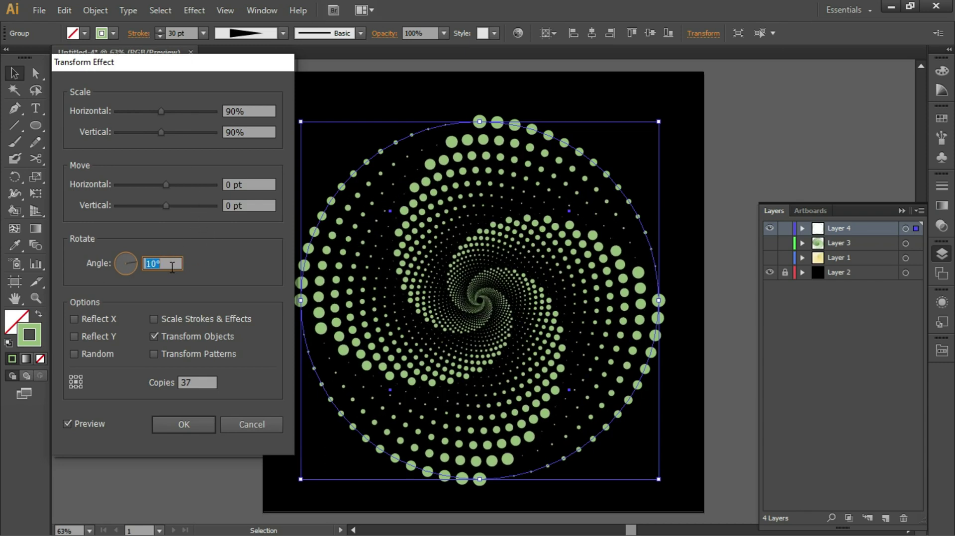
pyautogui.click(207, 380)
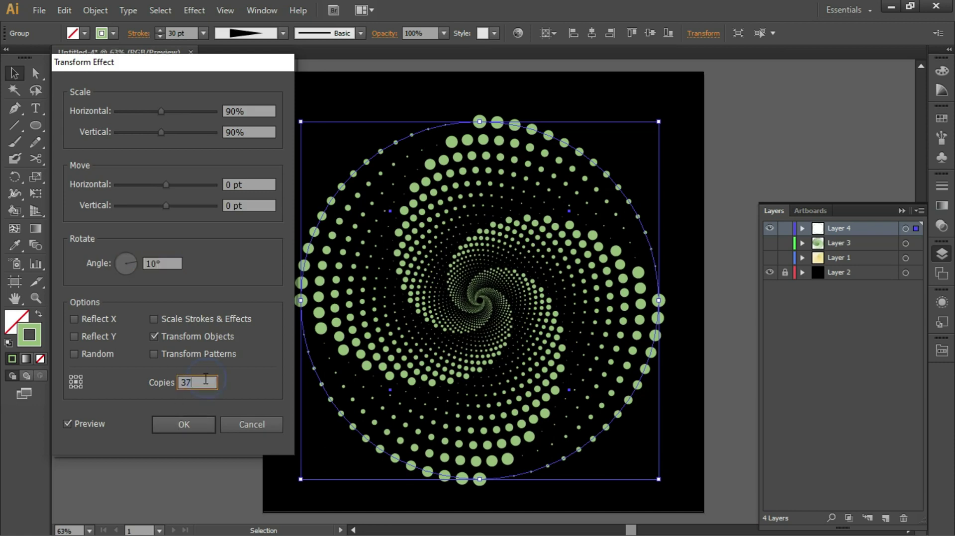
pyautogui.click(184, 427)
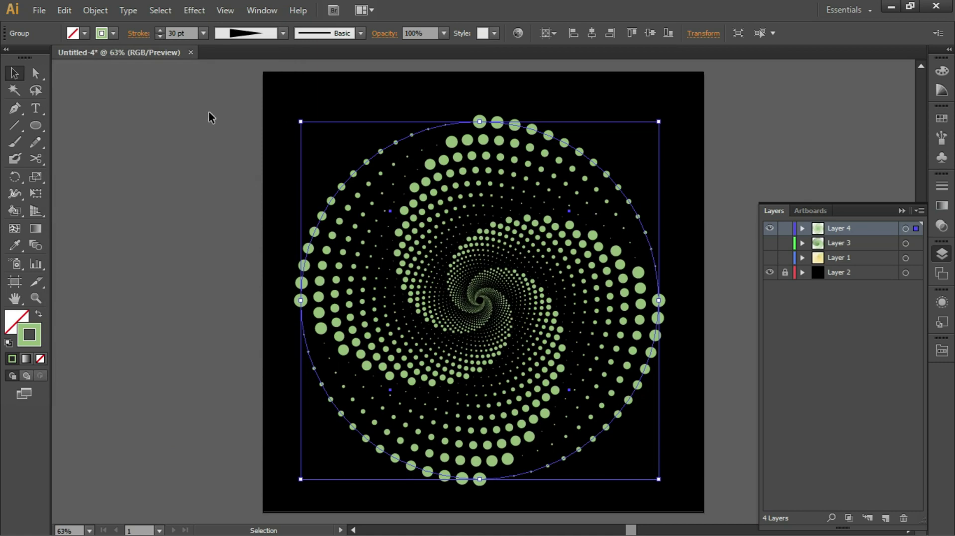
# Isolate the spiral group and recolor its upper-right arc's stroke with the fourth brown swatch from the Vegetables library.
pyautogui.click(311, 117)
pyautogui.doubleClick(485, 121)
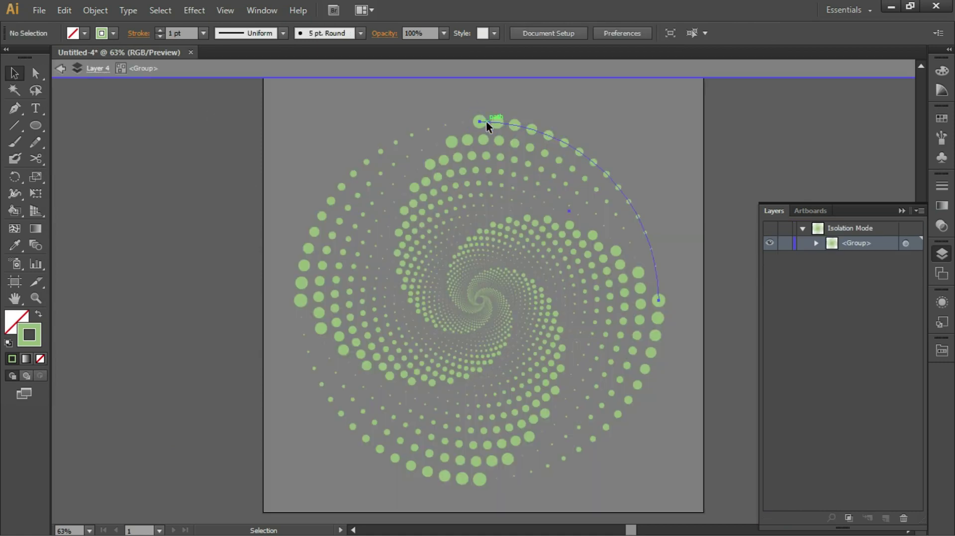
pyautogui.click(485, 120)
pyautogui.click(941, 350)
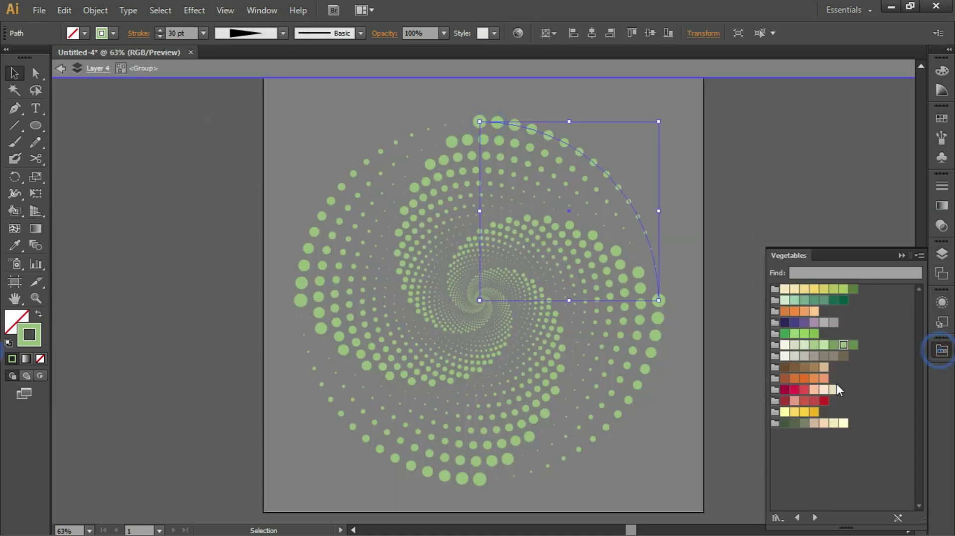
pyautogui.click(814, 368)
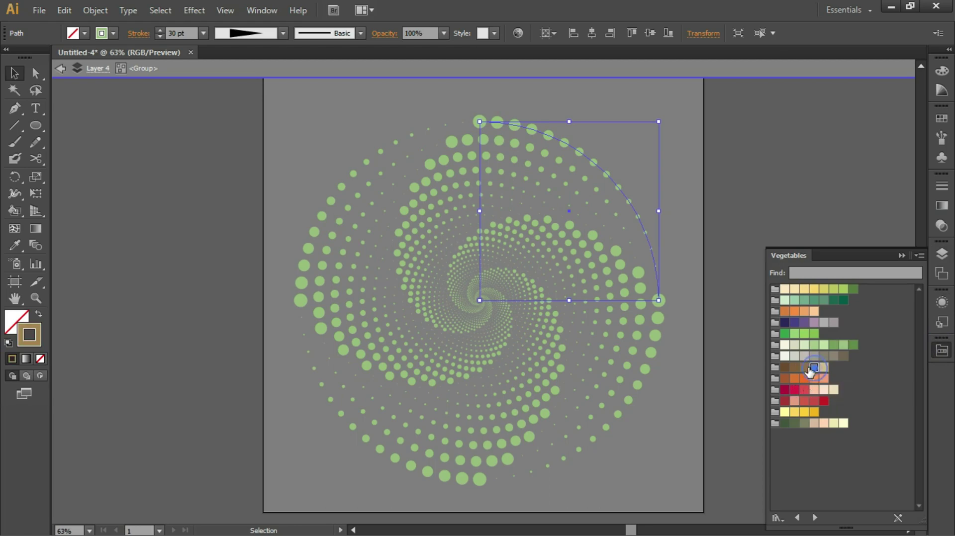
# Recolor the upper-left, lower-left and lower-right arcs with progressively darker swatches from the same brown group, and leave isolation mode.
pyautogui.click(414, 135)
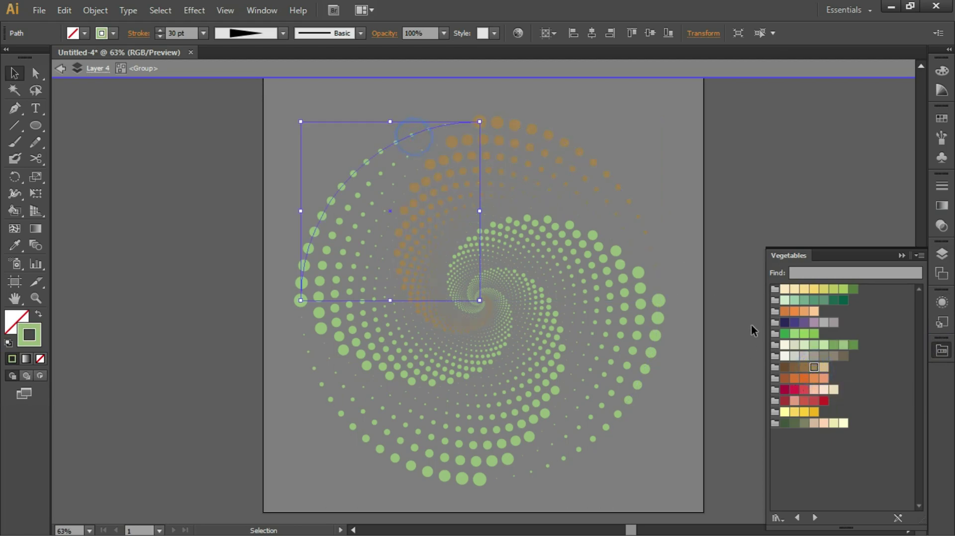
pyautogui.click(804, 368)
pyautogui.click(442, 475)
pyautogui.click(794, 368)
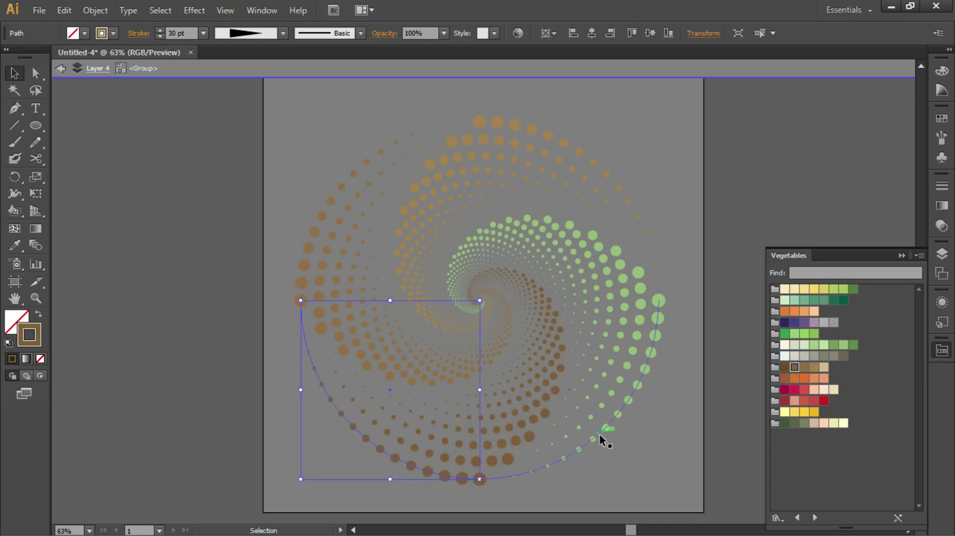
pyautogui.click(619, 413)
pyautogui.click(784, 367)
pyautogui.click(724, 204)
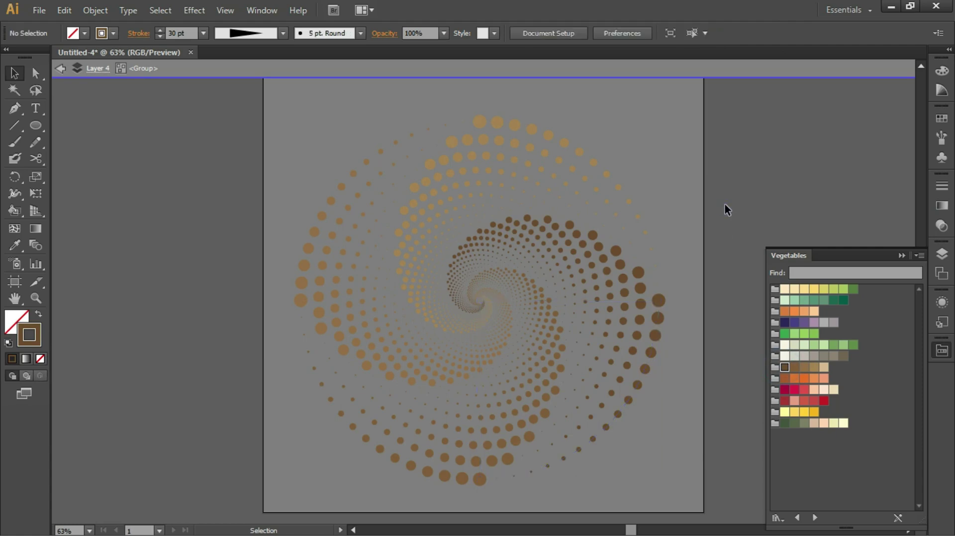
pyautogui.doubleClick(724, 205)
pyautogui.click(898, 254)
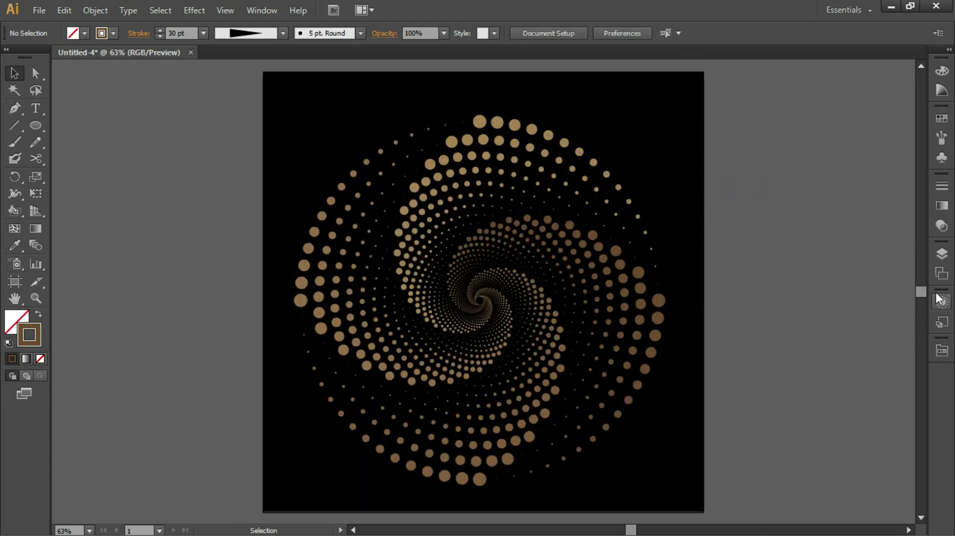
# Compare the finished spirals by hiding Layer 4, showing and hiding Layer 3, and showing Layer 1.
pyautogui.click(942, 254)
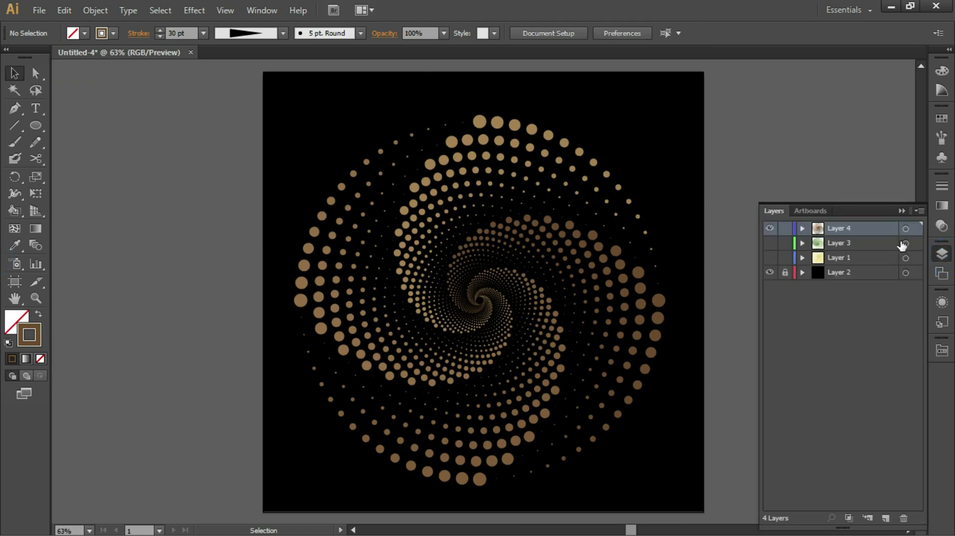
pyautogui.click(770, 228)
pyautogui.click(769, 242)
pyautogui.click(770, 242)
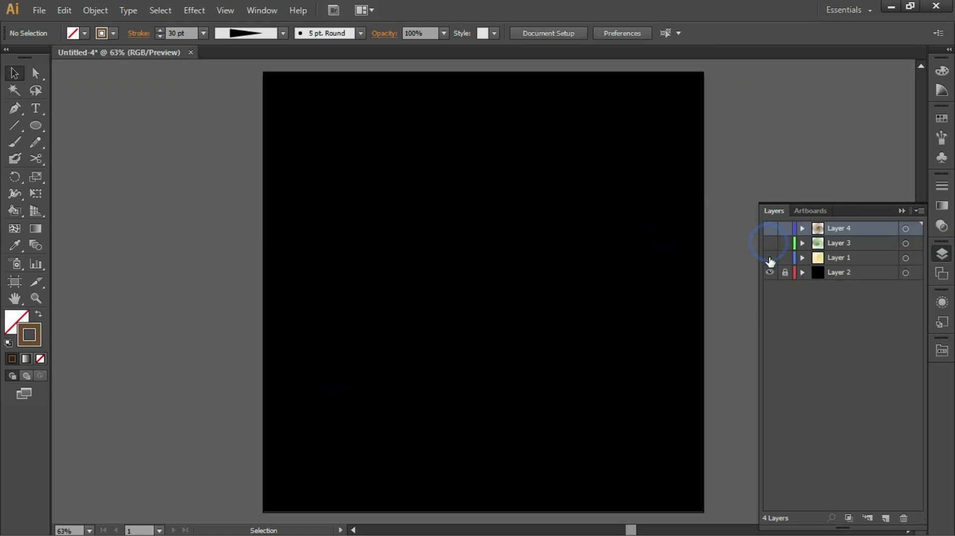
pyautogui.click(769, 257)
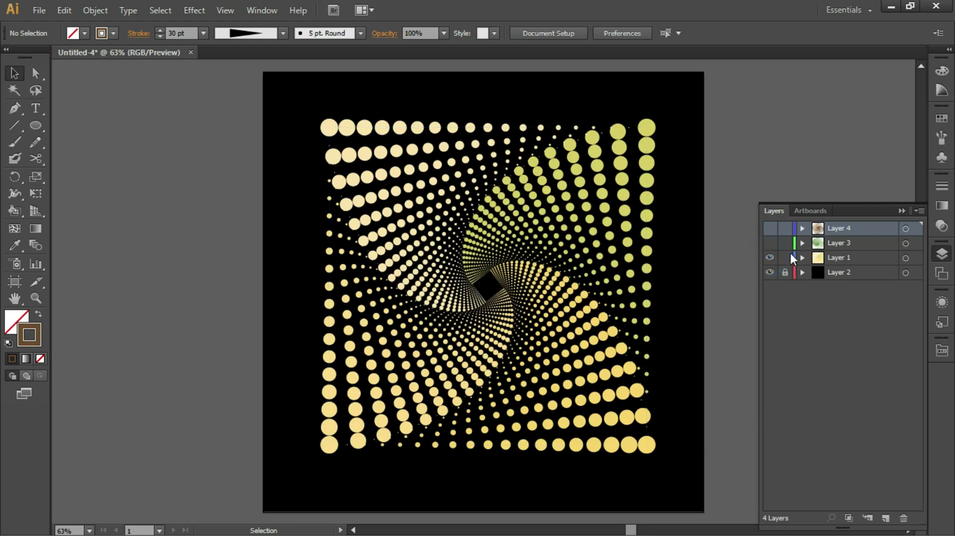
# Hide Layer 1 and add a new empty layer above the existing ones.
pyautogui.click(900, 211)
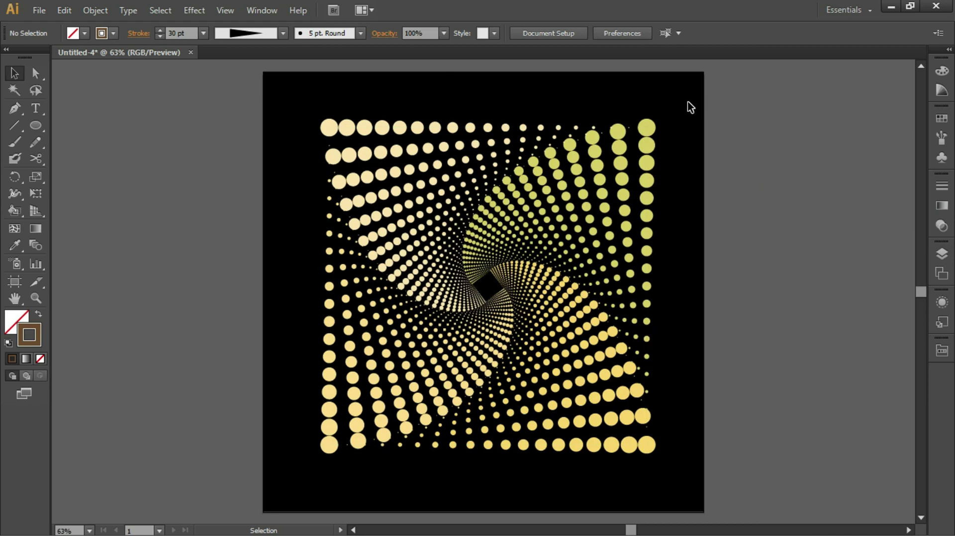
pyautogui.click(943, 254)
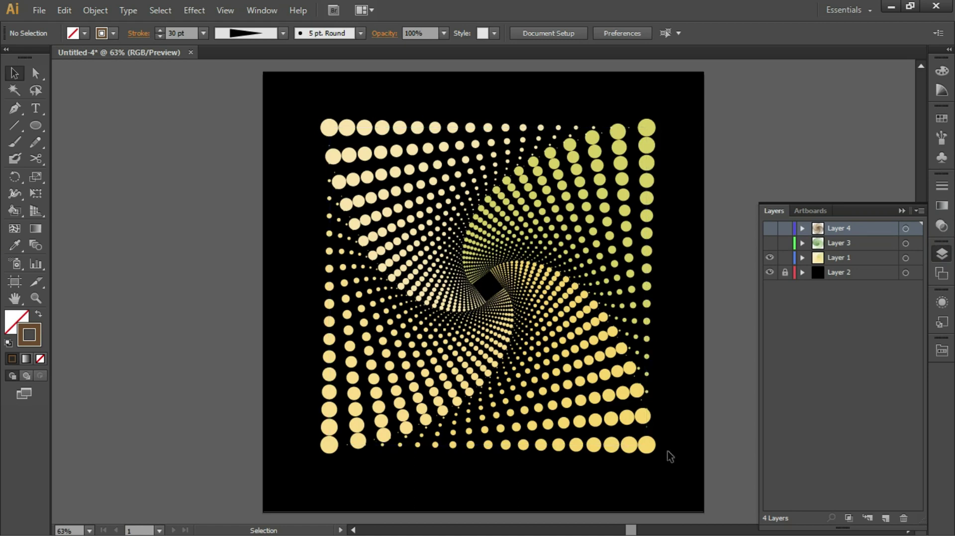
pyautogui.click(785, 272)
pyautogui.click(769, 257)
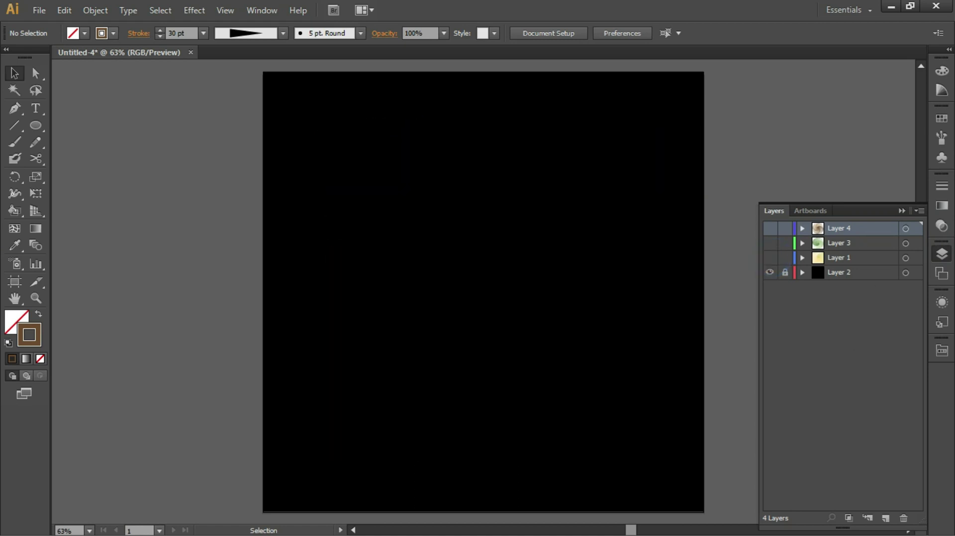
pyautogui.click(885, 520)
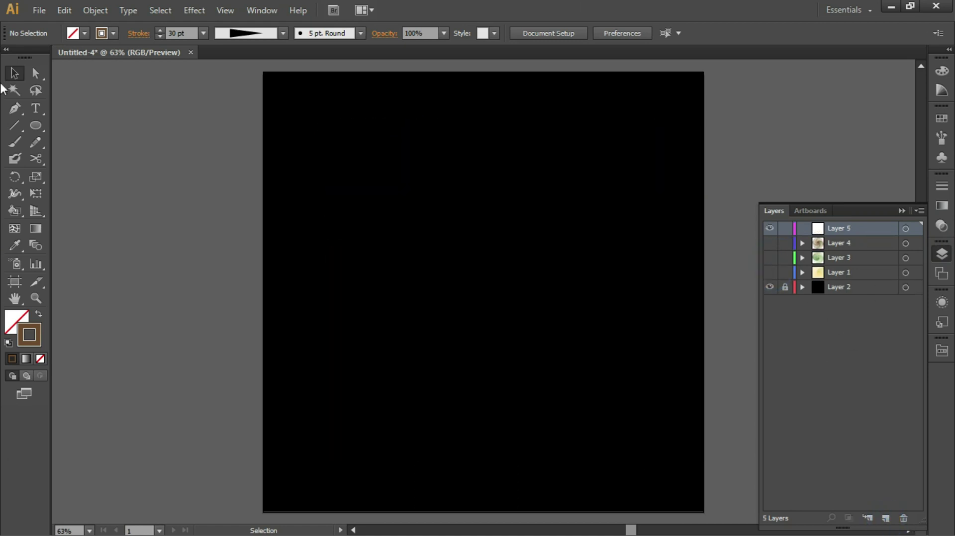
# Draw a square about 710 pt wide on the new layer, inside the black background, and deselect it.
pyautogui.click(33, 129)
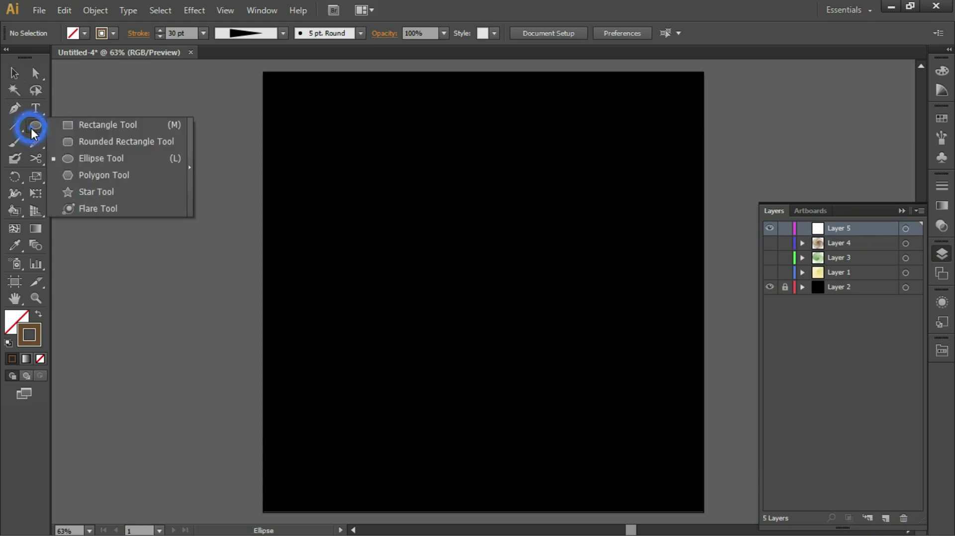
pyautogui.click(88, 125)
pyautogui.moveTo(335, 118); pyautogui.dragTo(648, 431)
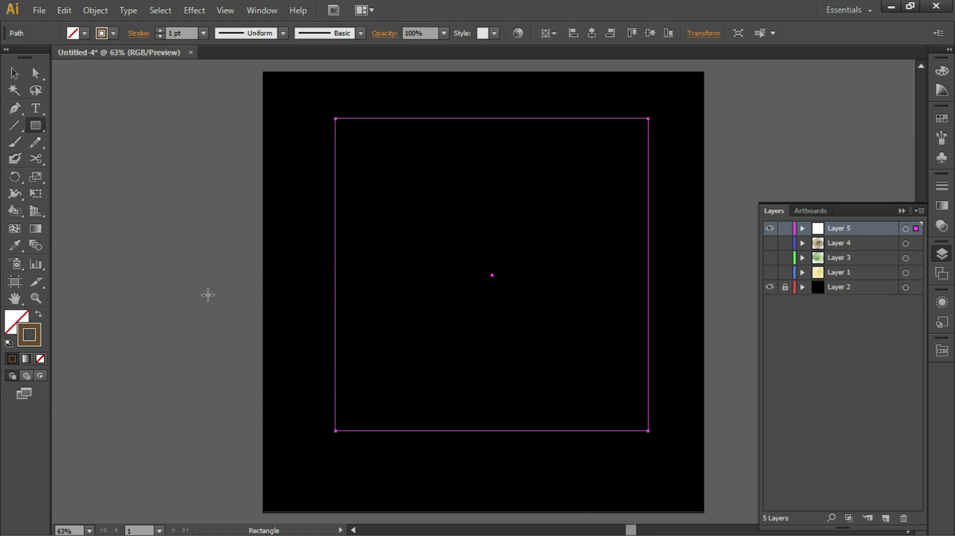
pyautogui.click(14, 73)
pyautogui.click(136, 106)
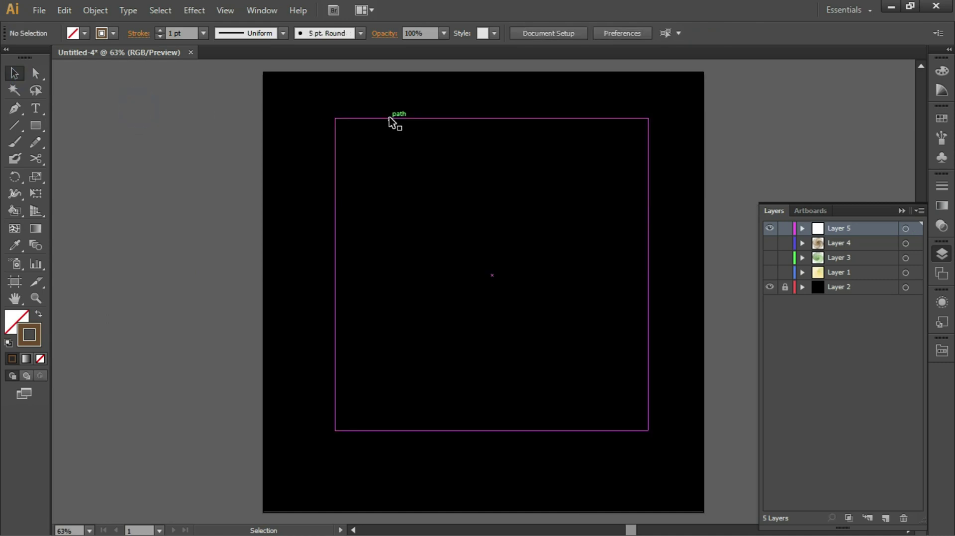
# Set the square's stroke weight to 10 pt.
pyautogui.click(389, 118)
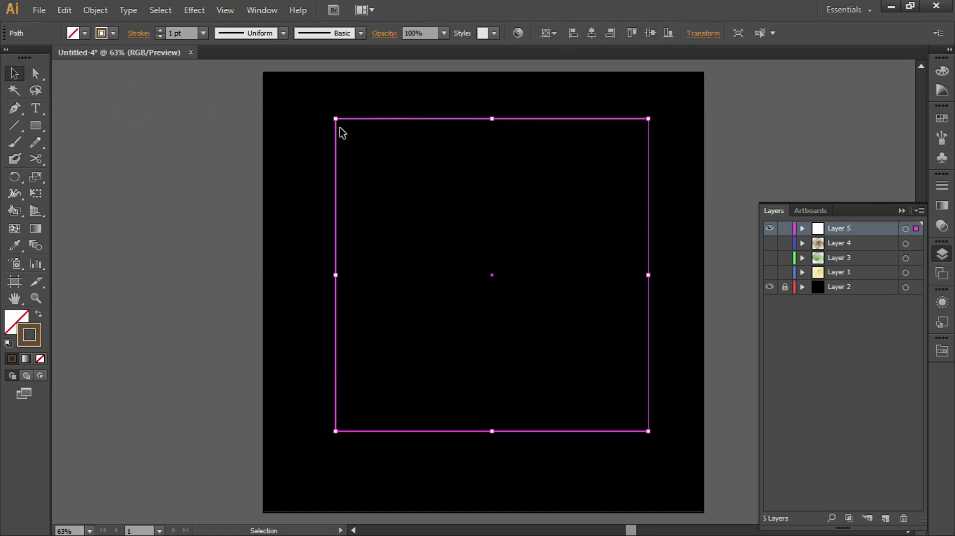
pyautogui.click(203, 33)
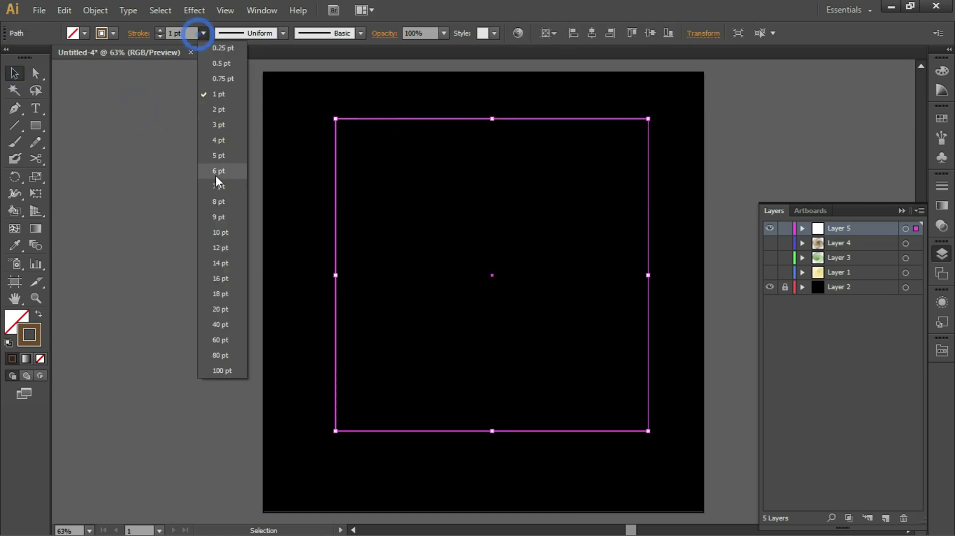
pyautogui.click(222, 232)
pyautogui.click(258, 154)
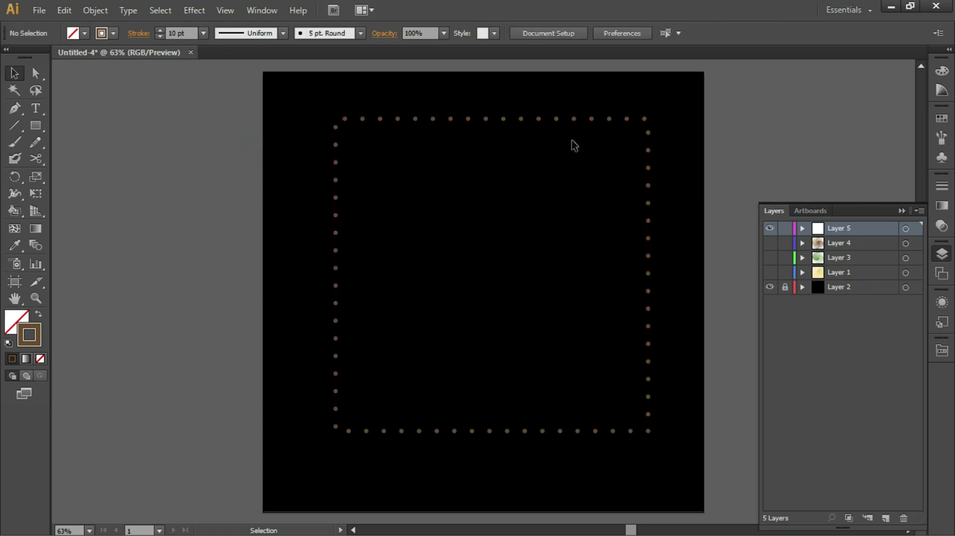
# Cut the square's path at its four corner anchor points to separate it into four sides.
pyautogui.click(35, 73)
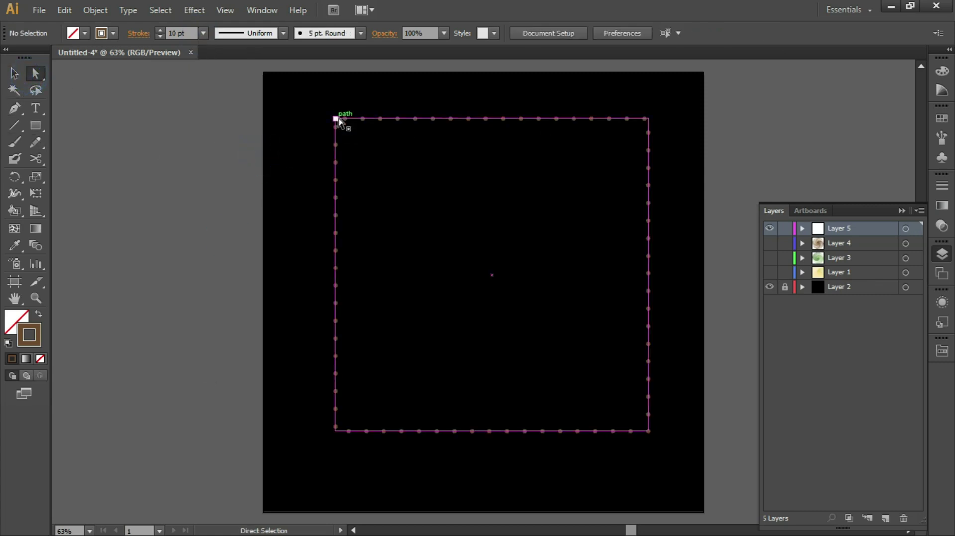
pyautogui.click(336, 120)
pyautogui.click(336, 120)
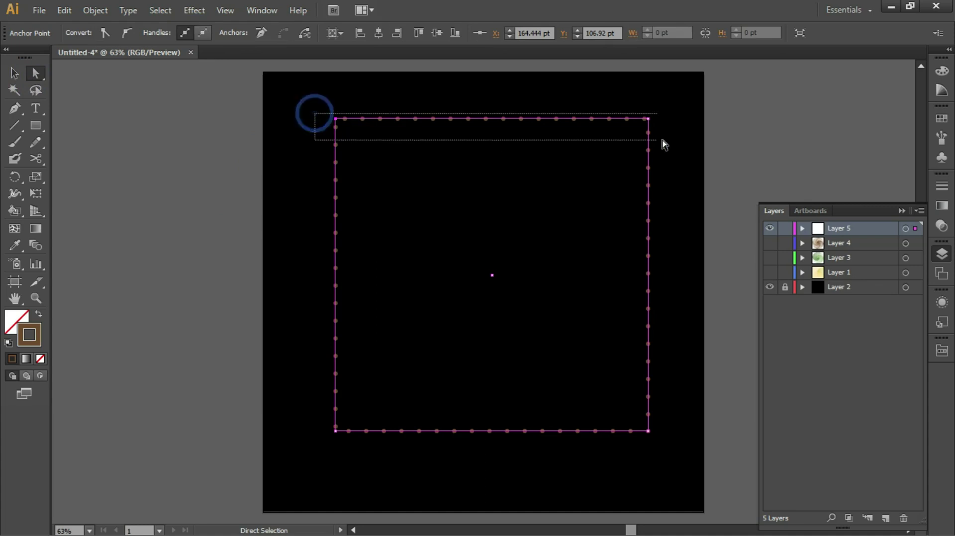
pyautogui.click(311, 36)
pyautogui.moveTo(310, 419); pyautogui.dragTo(693, 494)
pyautogui.click(299, 35)
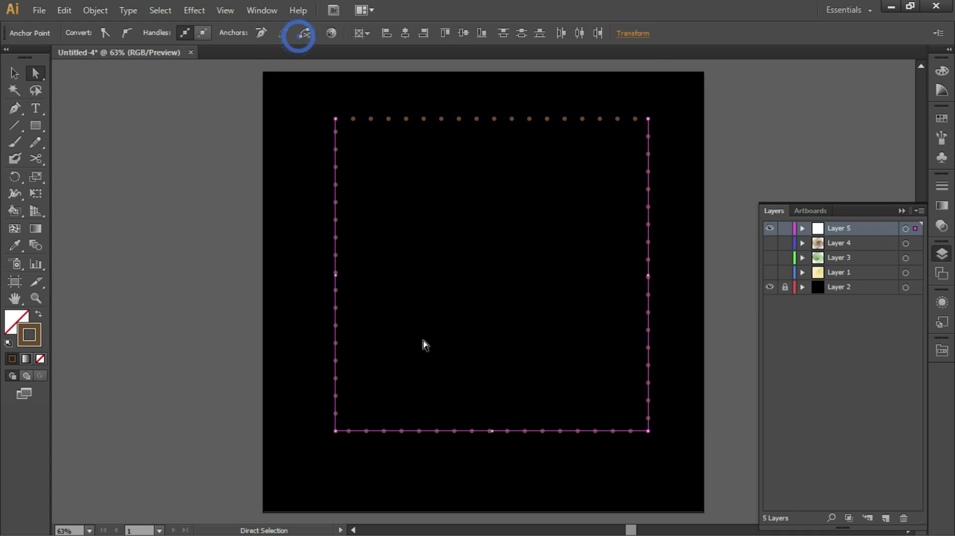
# Check each side of the square in turn to see whether it selects as a separate path.
pyautogui.click(256, 271)
pyautogui.click(387, 120)
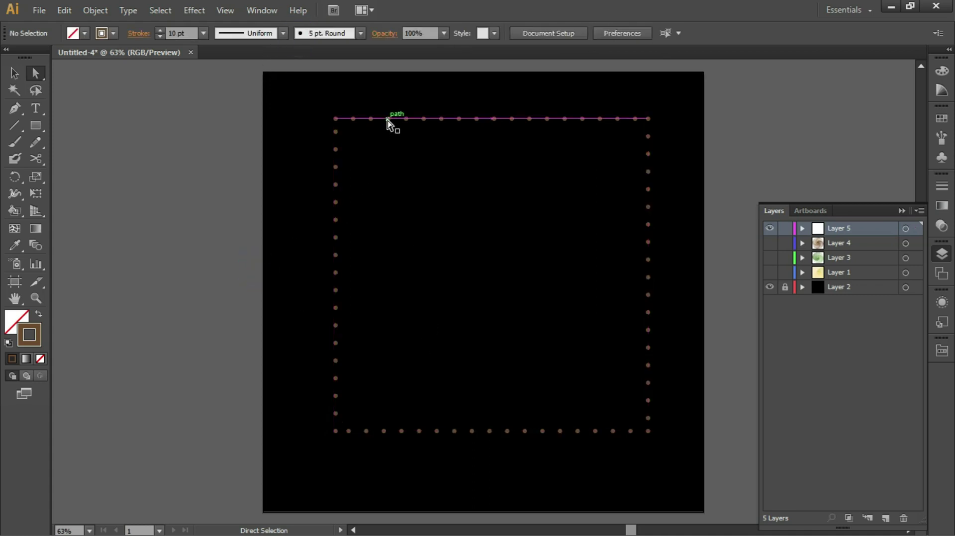
pyautogui.click(648, 171)
pyautogui.click(528, 432)
pyautogui.click(526, 433)
pyautogui.click(335, 311)
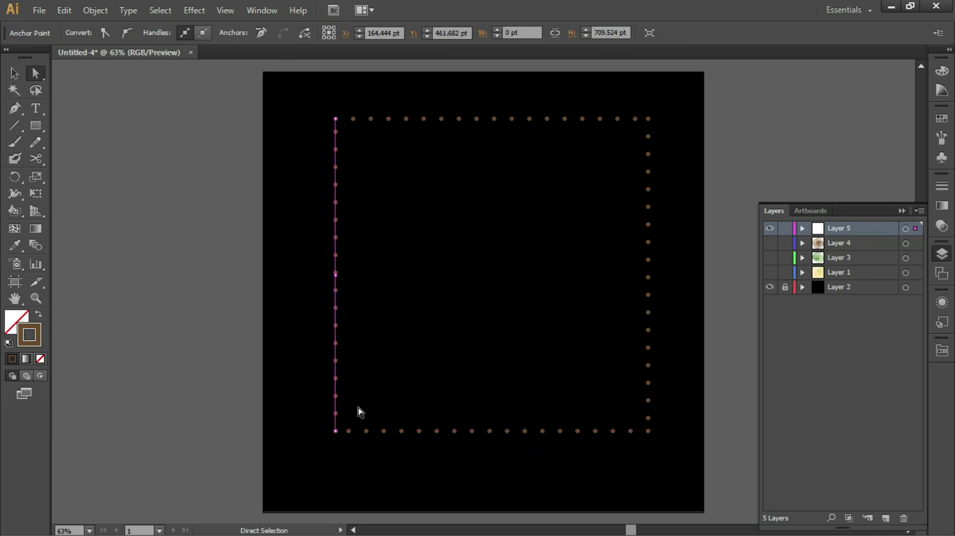
pyautogui.click(20, 71)
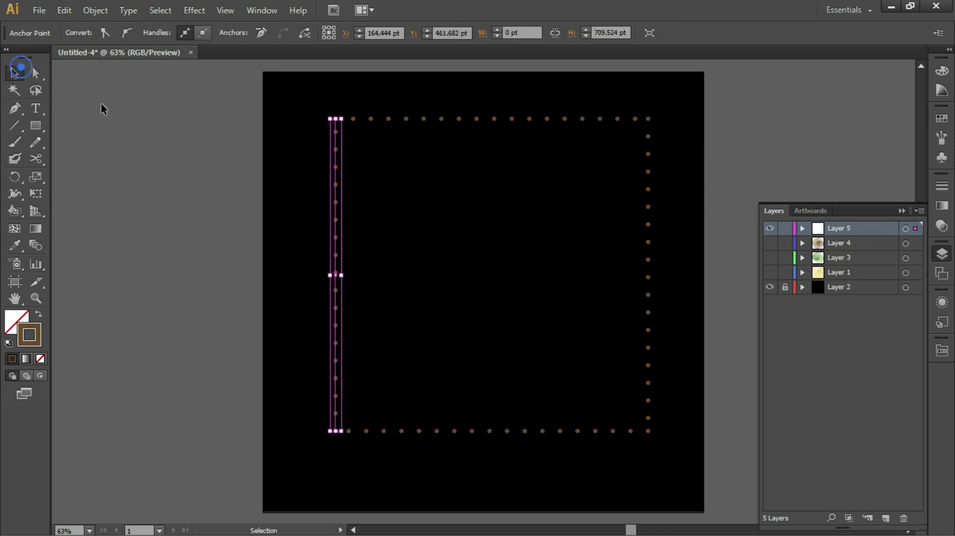
pyautogui.click(230, 154)
# Turn off the dashed line on the strokes of all four sides of the square.
pyautogui.click(438, 119)
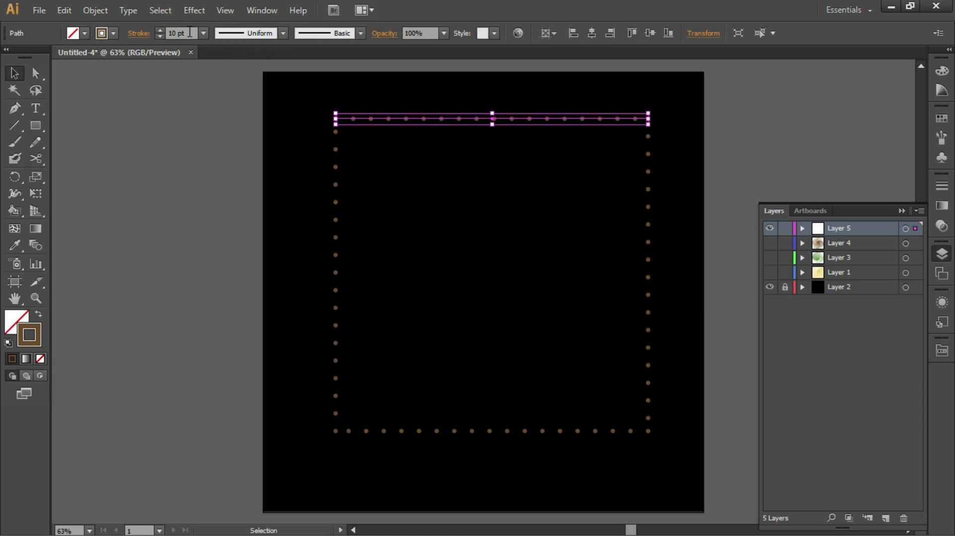
pyautogui.click(138, 33)
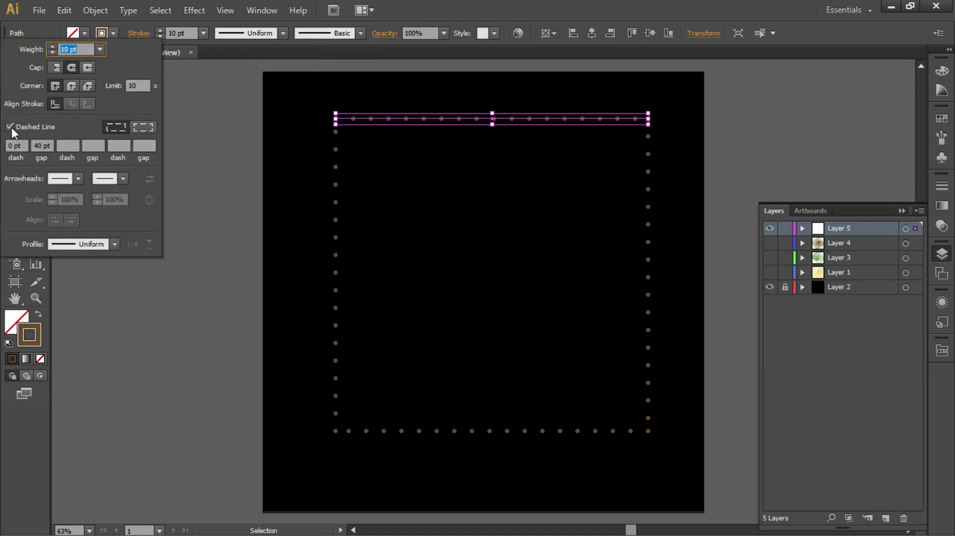
pyautogui.click(28, 127)
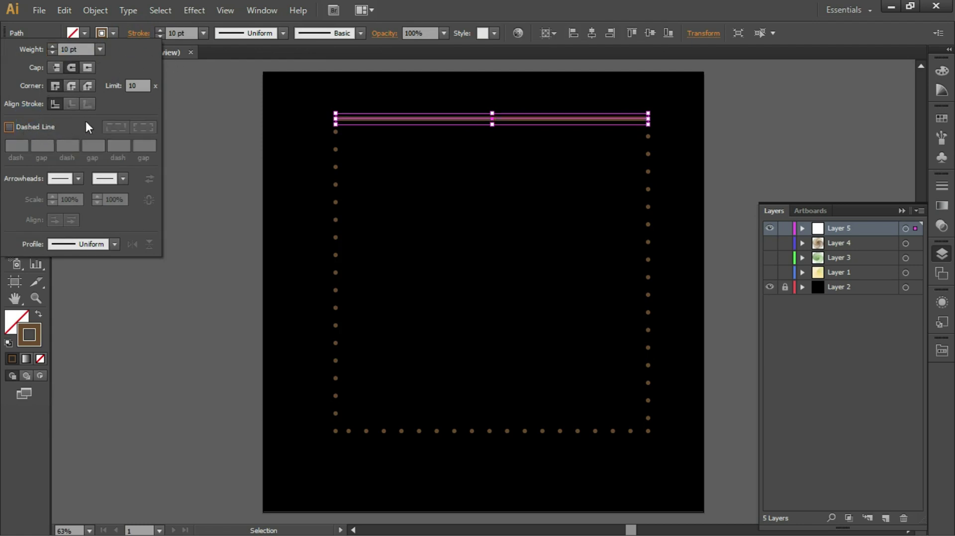
pyautogui.click(337, 150)
pyautogui.moveTo(302, 97); pyautogui.dragTo(701, 477)
pyautogui.click(102, 34)
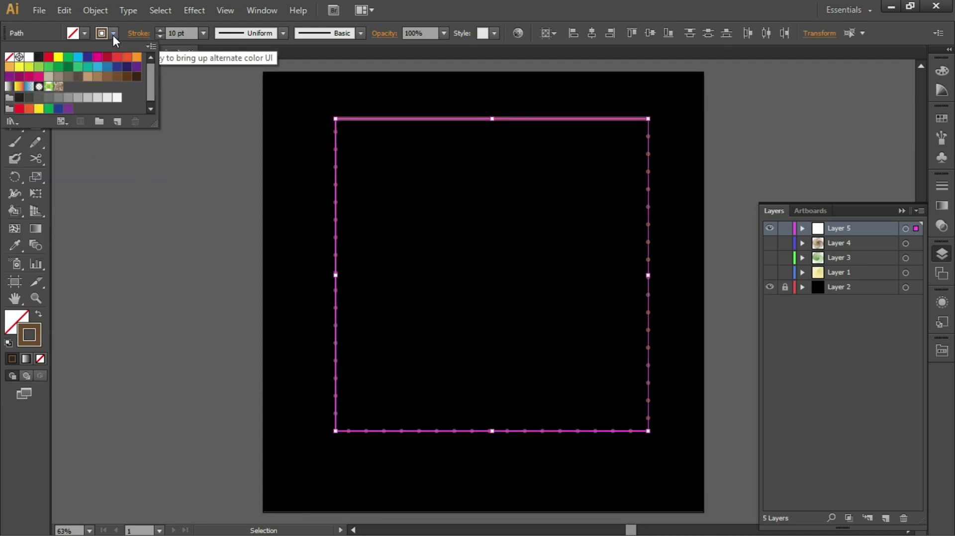
pyautogui.click(144, 34)
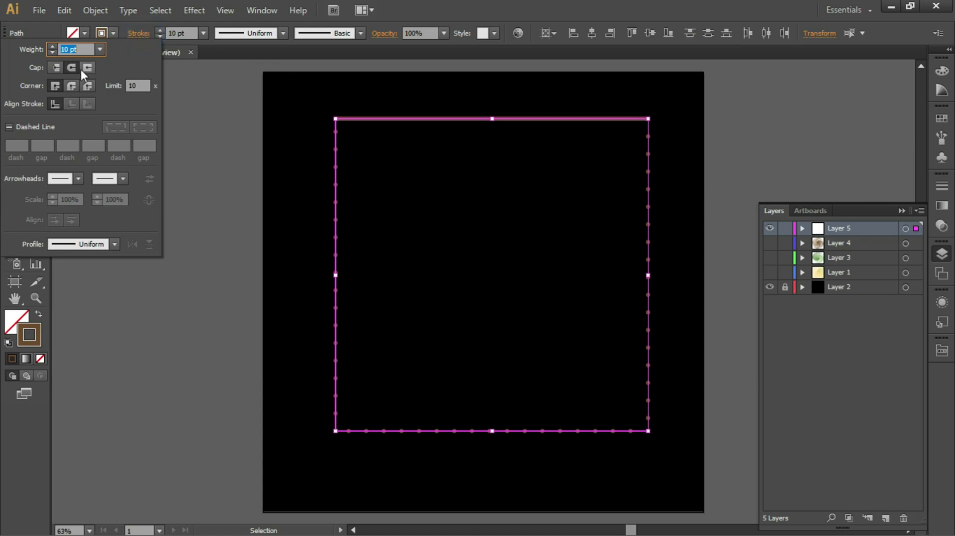
pyautogui.click(29, 127)
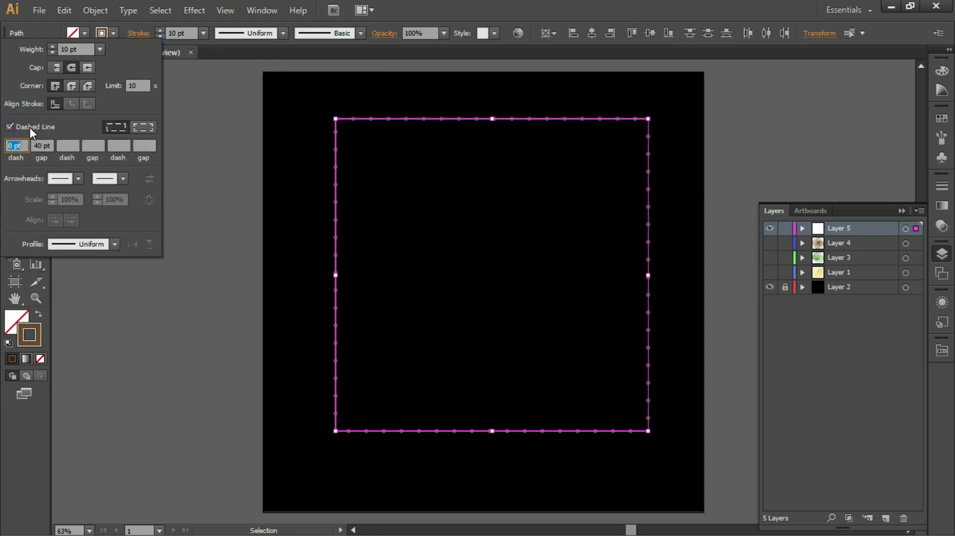
pyautogui.click(29, 127)
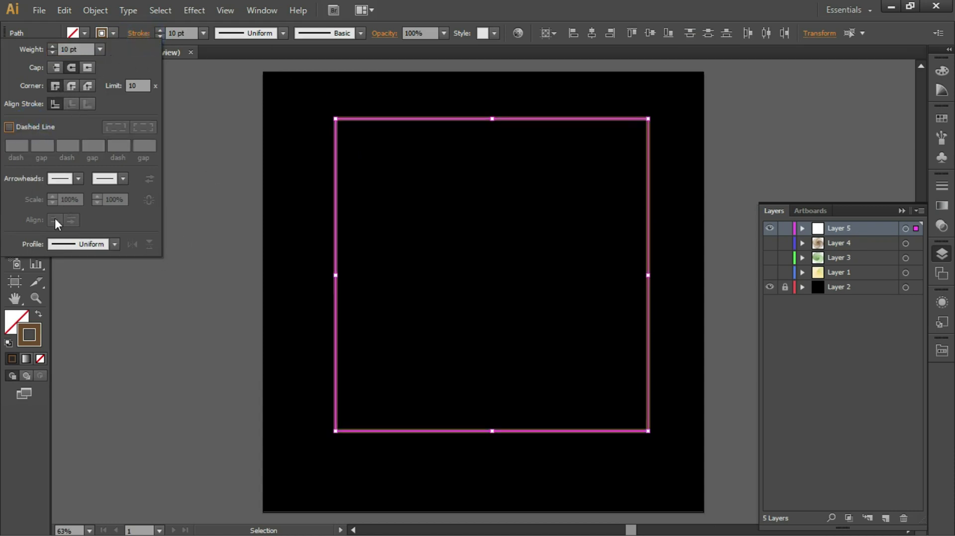
pyautogui.click(305, 117)
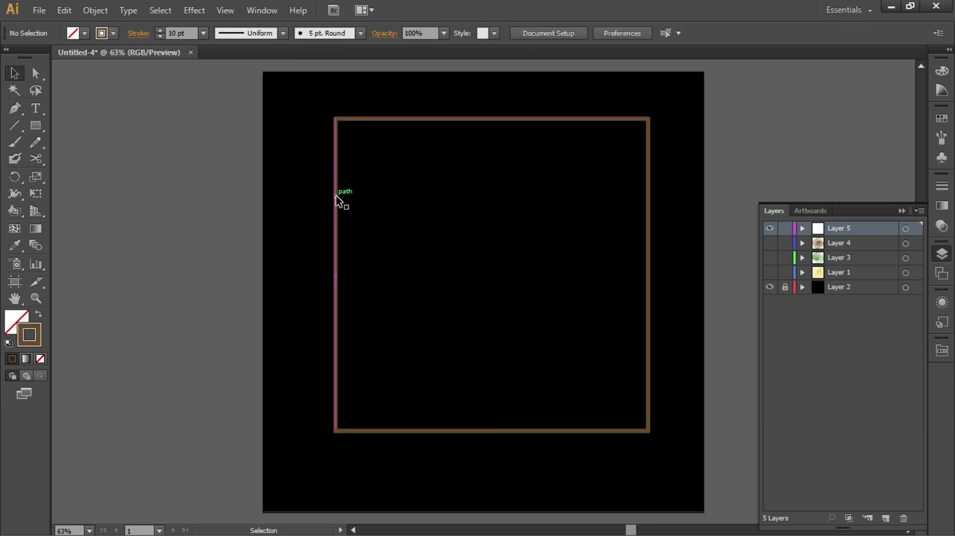
# Draw a circle about 49 pt wide below the square's lower-left corner and a smaller circle below its lower-right corner.
pyautogui.moveTo(40, 128); pyautogui.dragTo(97, 158)
pyautogui.scroll(-3, 297, 413)
pyautogui.moveTo(320, 386); pyautogui.dragTo(342, 400)
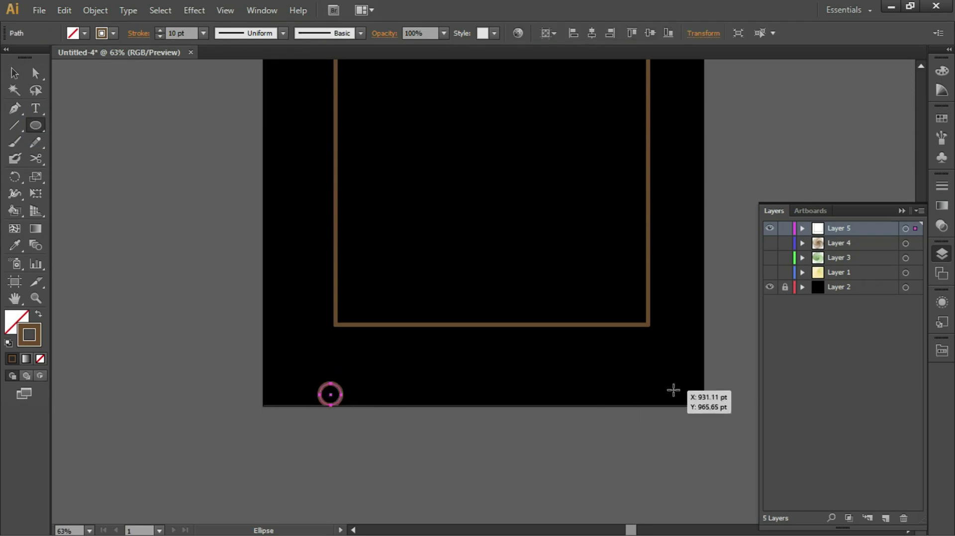
pyautogui.moveTo(630, 388)
pyautogui.mouseDown()
pyautogui.moveTo(637, 395)
pyautogui.moveTo(628, 403)
pyautogui.mouseUp()
# Swap fill and stroke on both circles so they have a brown fill and no stroke.
pyautogui.click(38, 316)
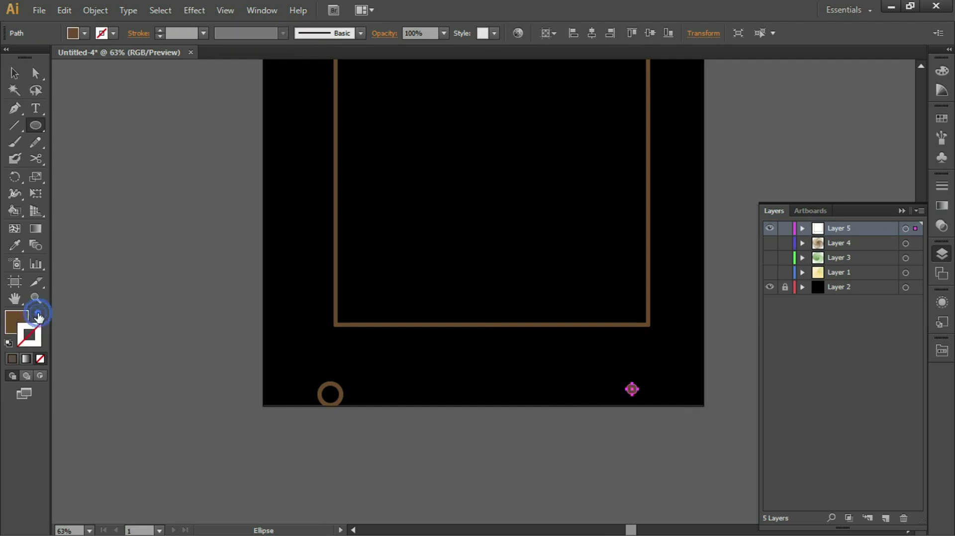
pyautogui.click(15, 72)
pyautogui.click(340, 388)
pyautogui.click(39, 316)
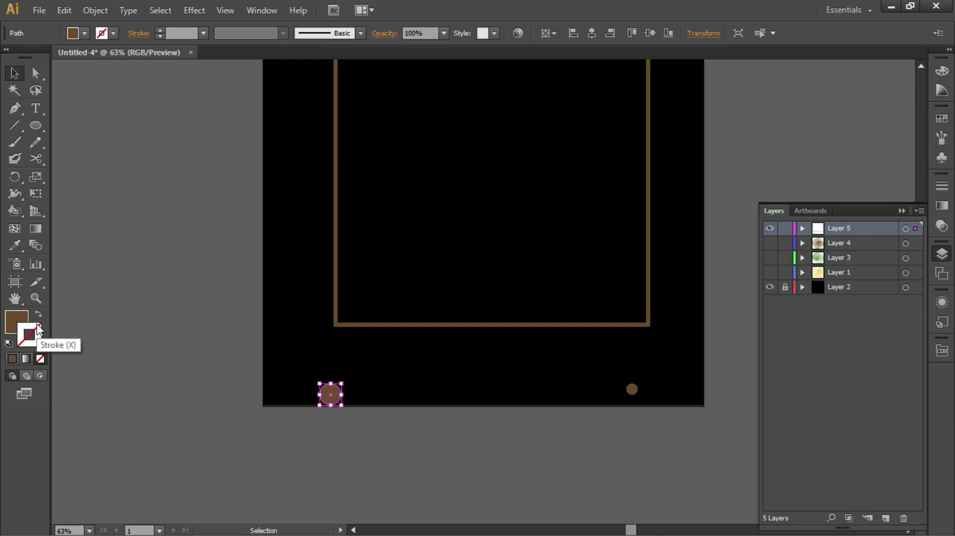
pyautogui.click(292, 332)
# Make a blend between the large and small filled circles.
pyautogui.click(331, 393)
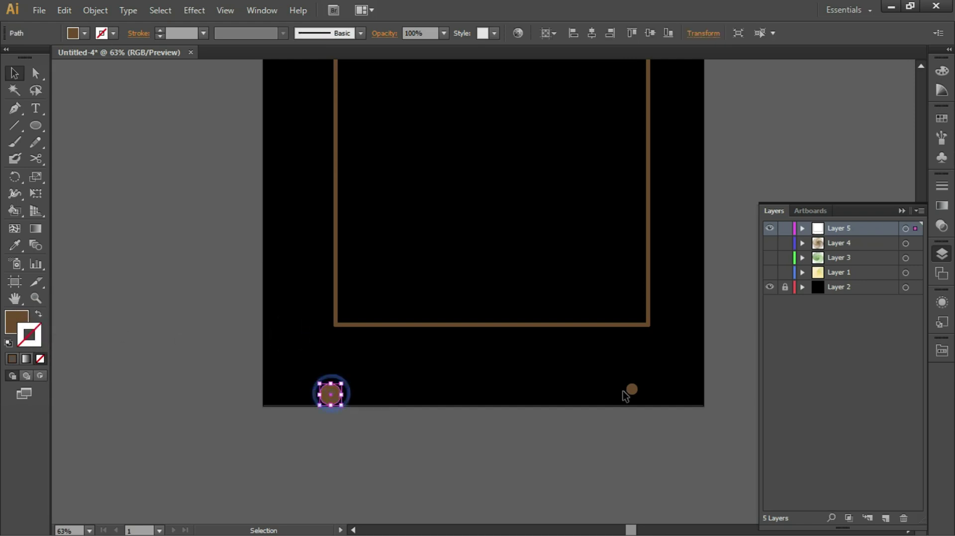
pyautogui.keyDown('shift'); pyautogui.click(632, 389); pyautogui.keyUp('shift')
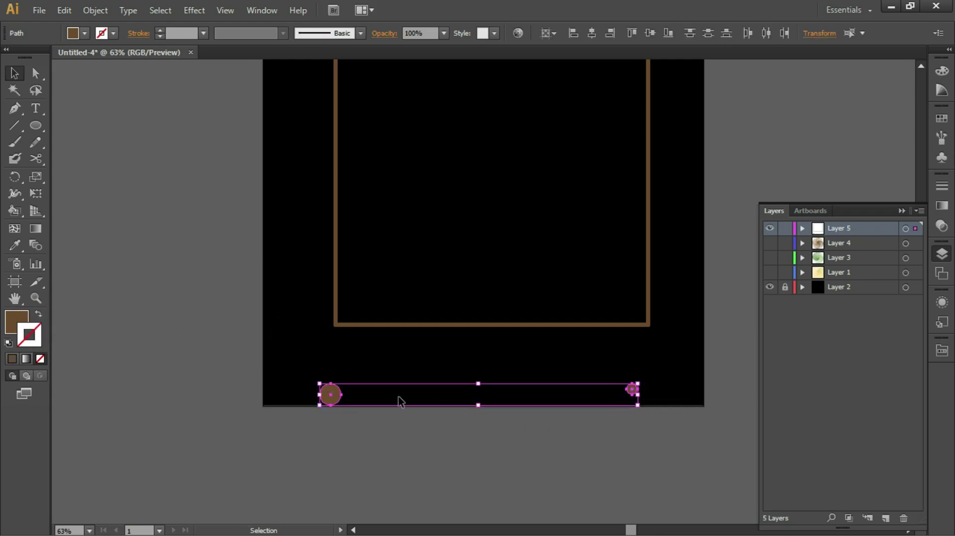
pyautogui.click(96, 10)
pyautogui.moveTo(124, 323)
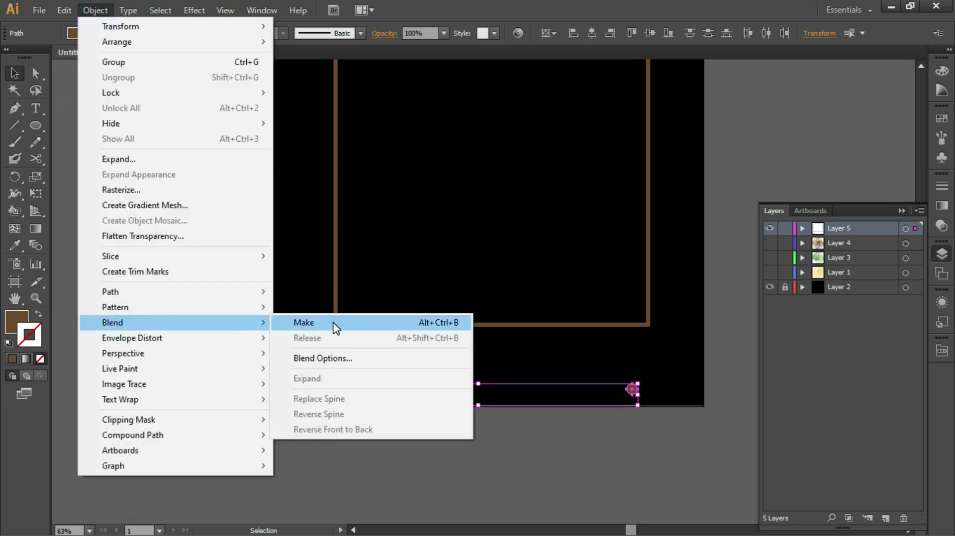
pyautogui.click(334, 323)
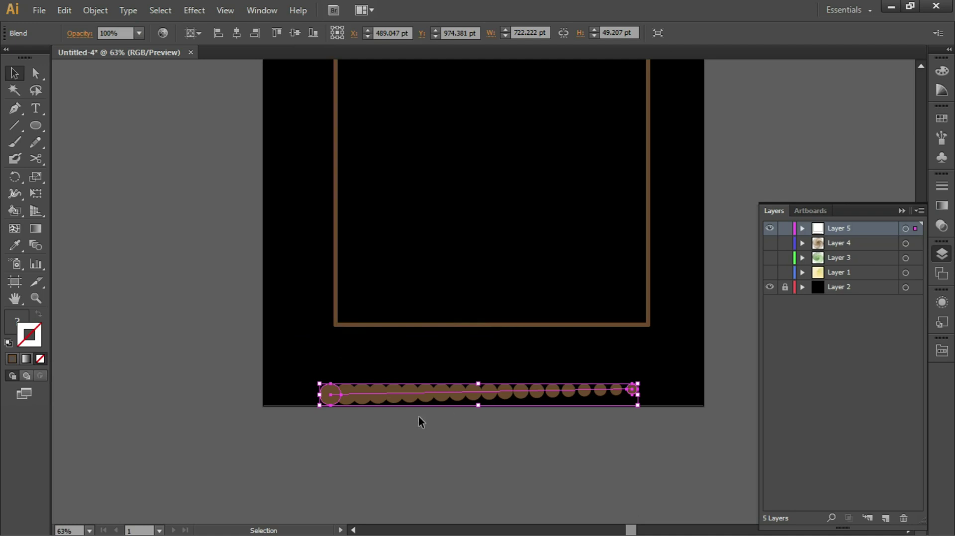
pyautogui.click(332, 423)
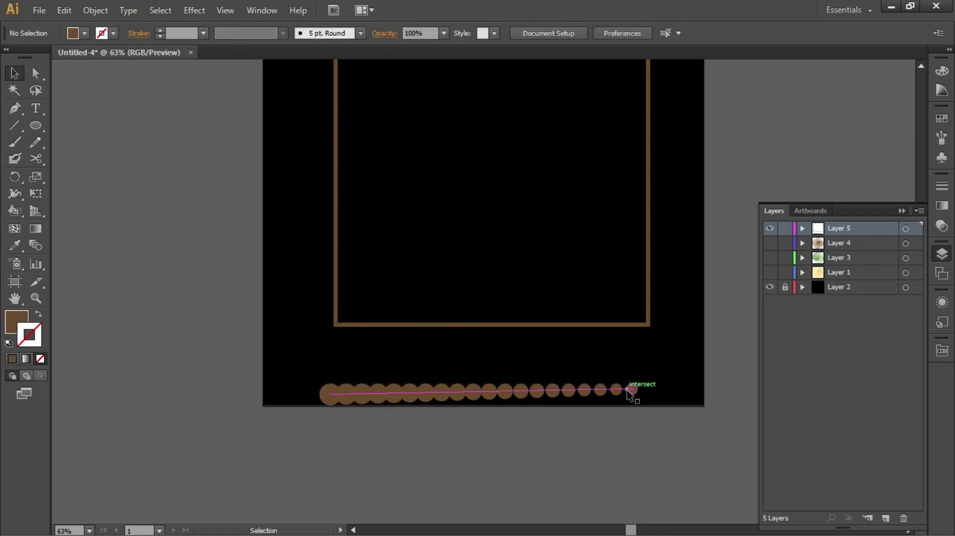
# Set the blend of circles to Specified Steps spacing with 12 steps and turn on the preview.
pyautogui.click(336, 394)
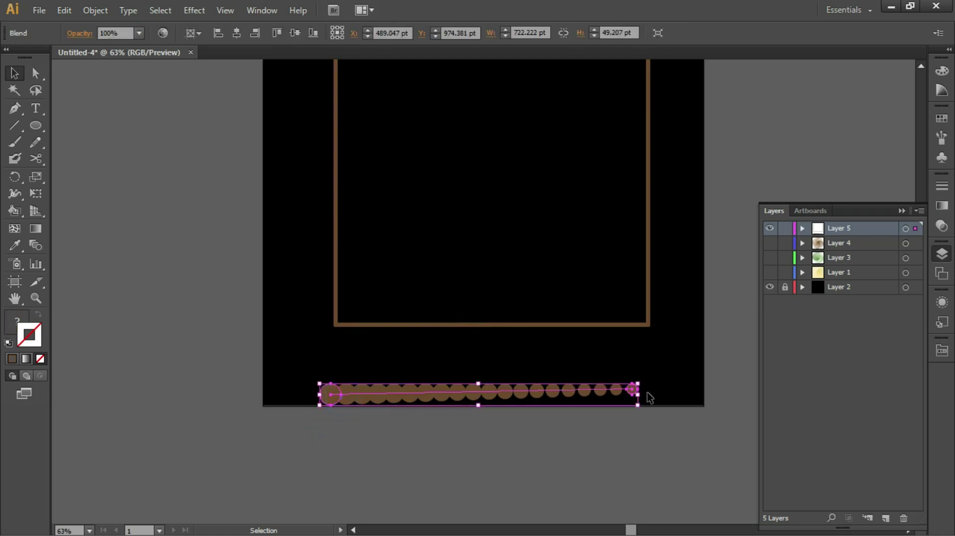
pyautogui.doubleClick(40, 247)
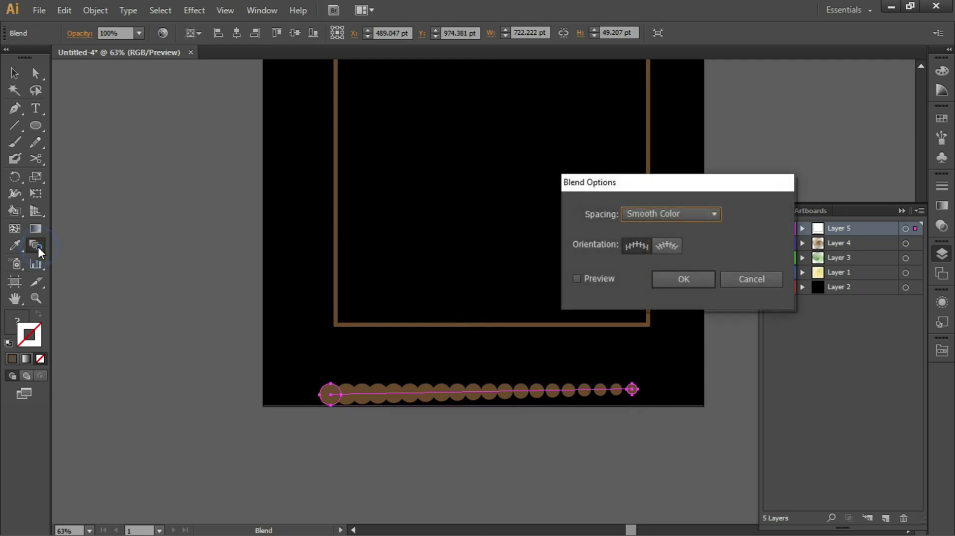
pyautogui.click(646, 213)
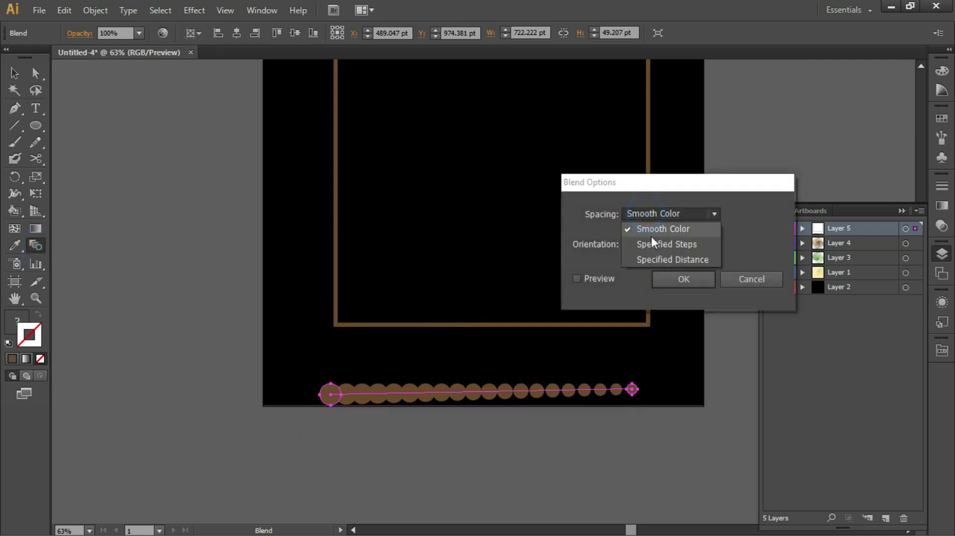
pyautogui.click(652, 249)
pyautogui.click(594, 277)
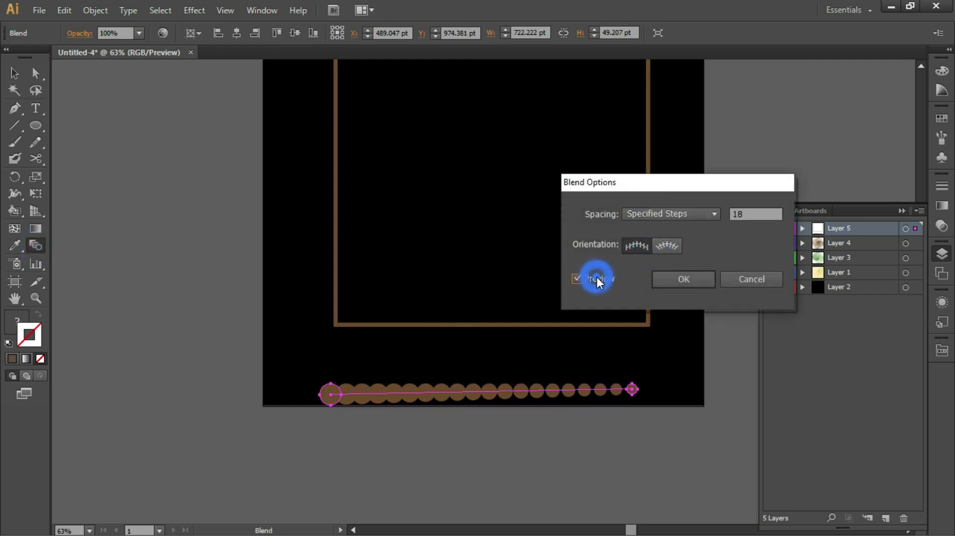
pyautogui.click(743, 216)
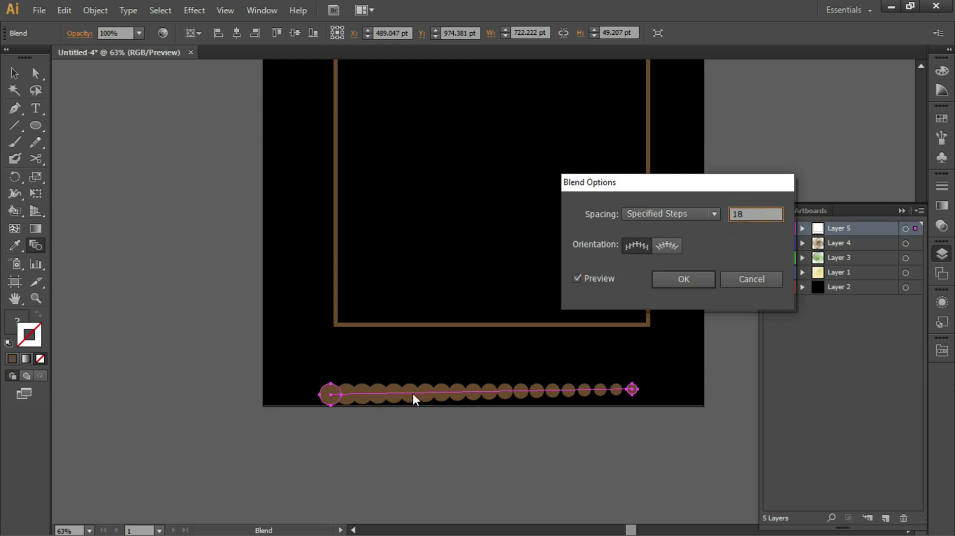
pyautogui.press('Down')
pyautogui.press('Down')
pyautogui.press('Down')
pyautogui.press('Down')
pyautogui.press('Down')
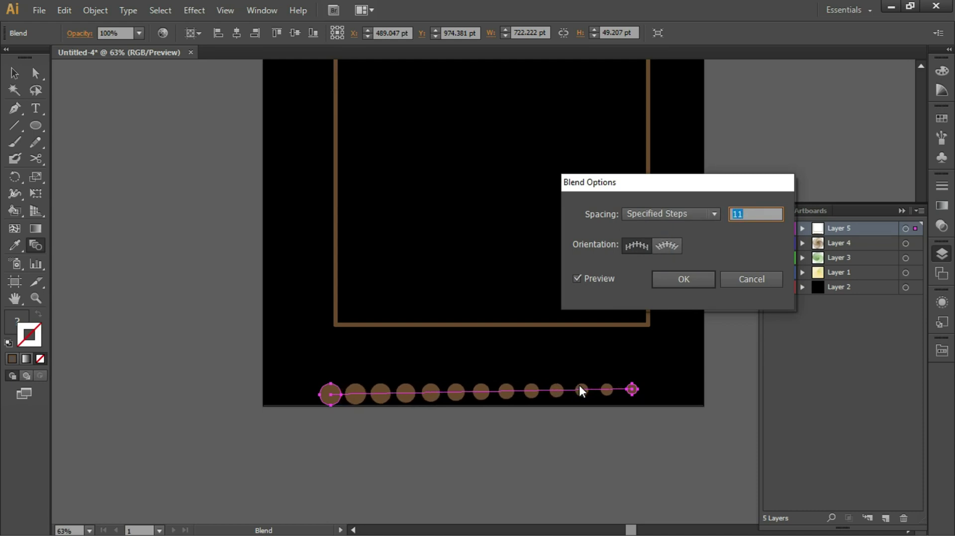
pyautogui.press('Up')
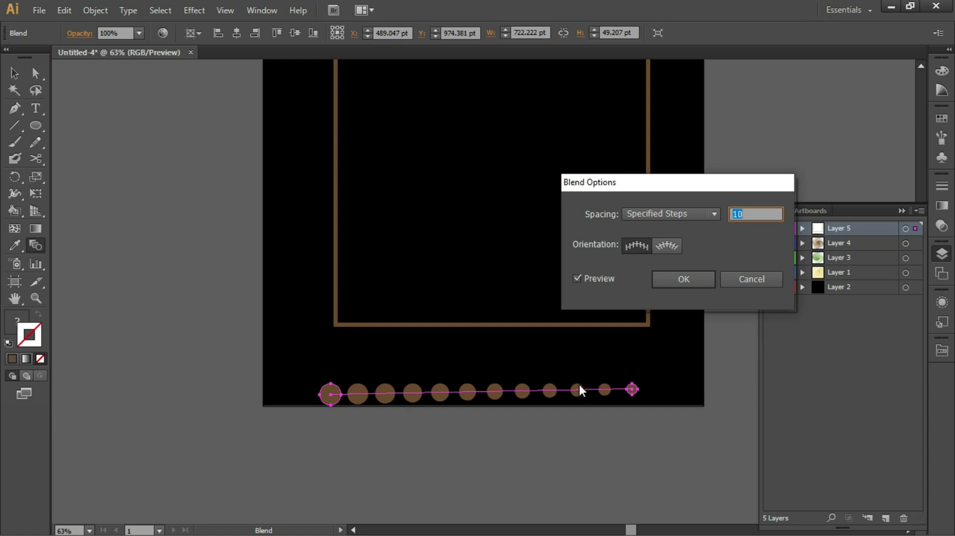
pyautogui.press('Down')
pyautogui.press('Up')
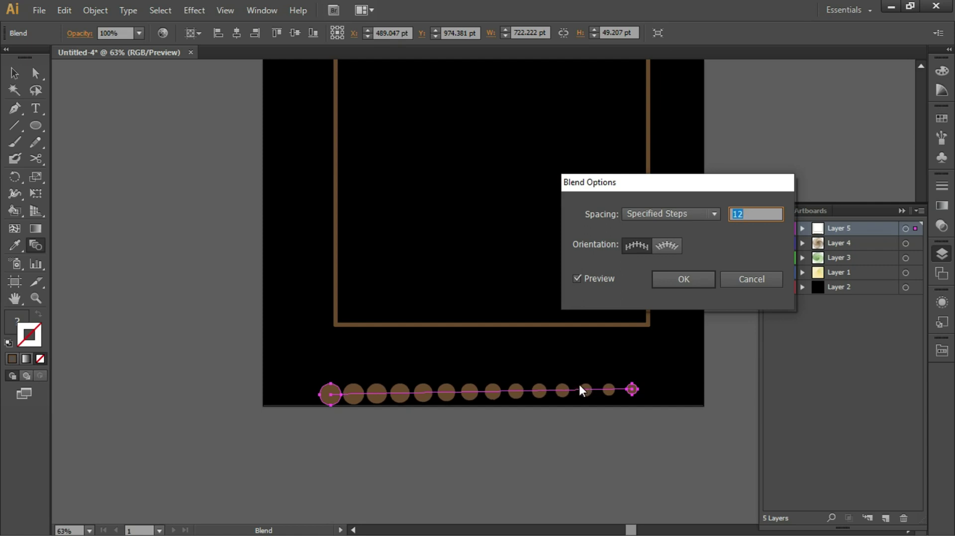
pyautogui.click(676, 278)
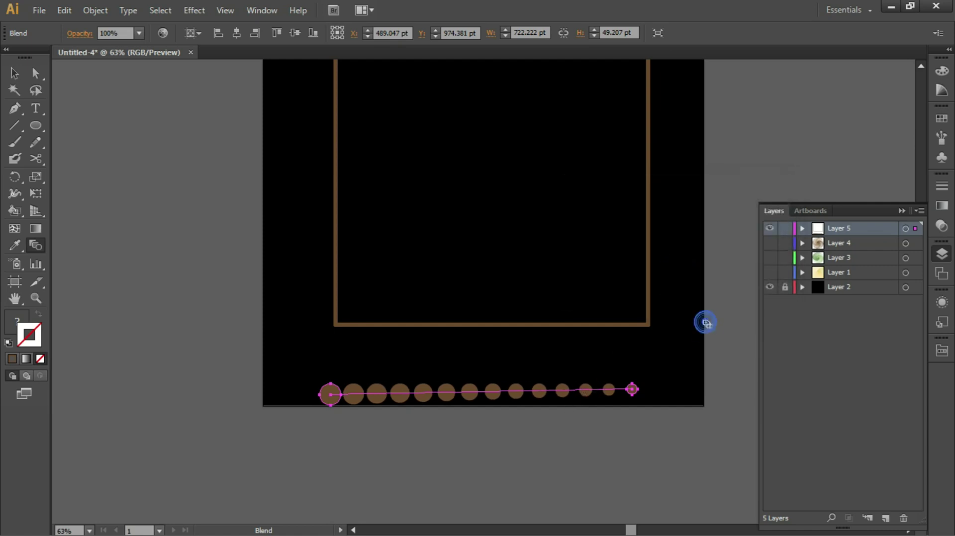
# Replace the spine of the circle blend with the bottom side of the square.
pyautogui.click(15, 73)
pyautogui.click(469, 402)
pyautogui.click(470, 393)
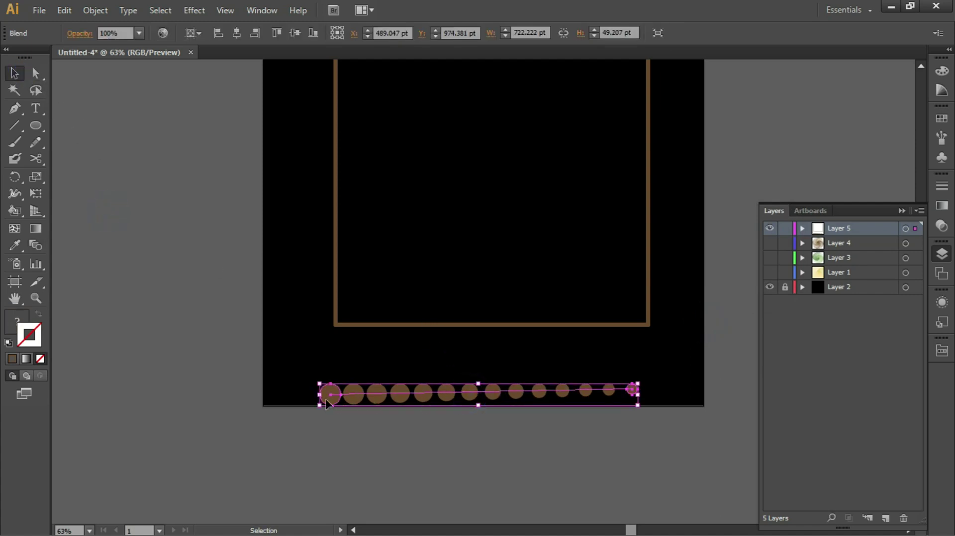
pyautogui.keyDown('shift'); pyautogui.click(521, 325); pyautogui.keyUp('shift')
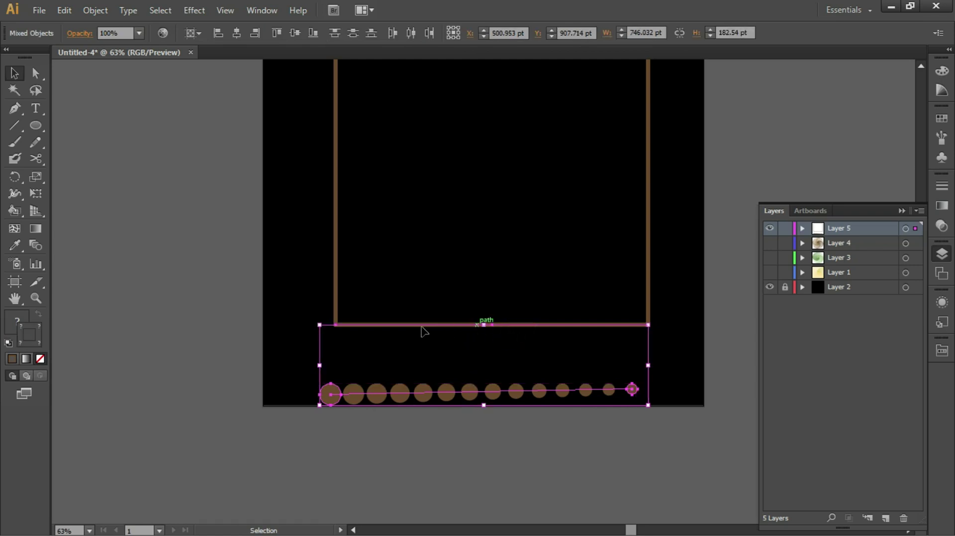
pyautogui.click(95, 10)
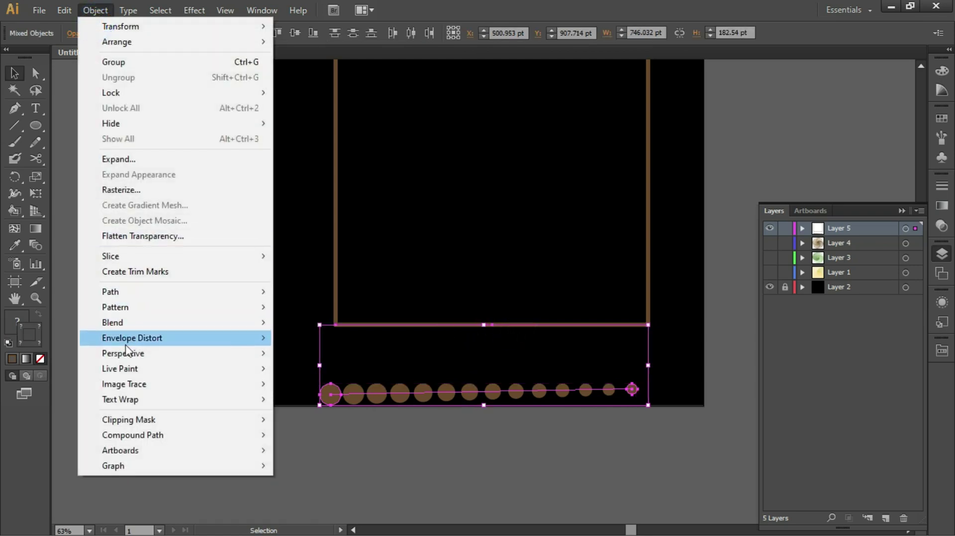
pyautogui.moveTo(124, 331)
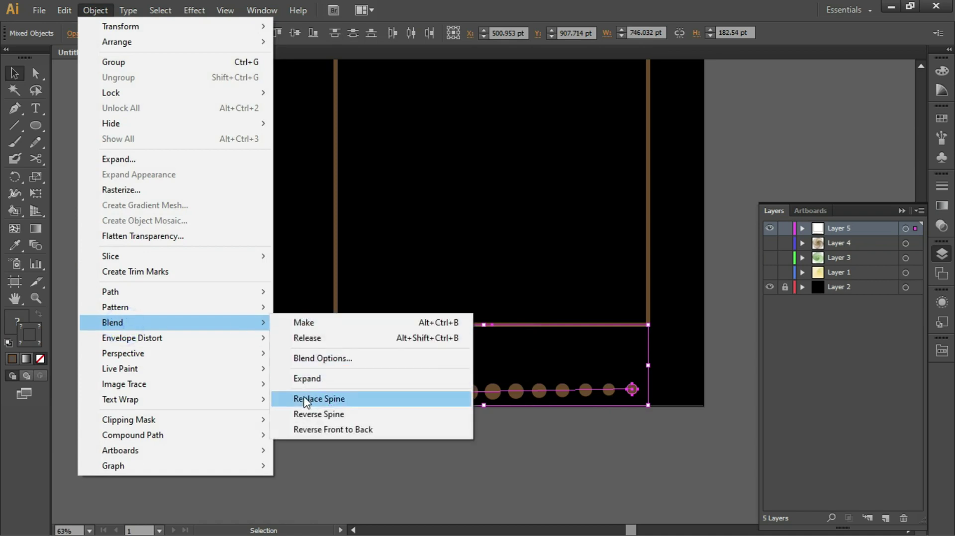
pyautogui.click(343, 398)
pyautogui.click(303, 395)
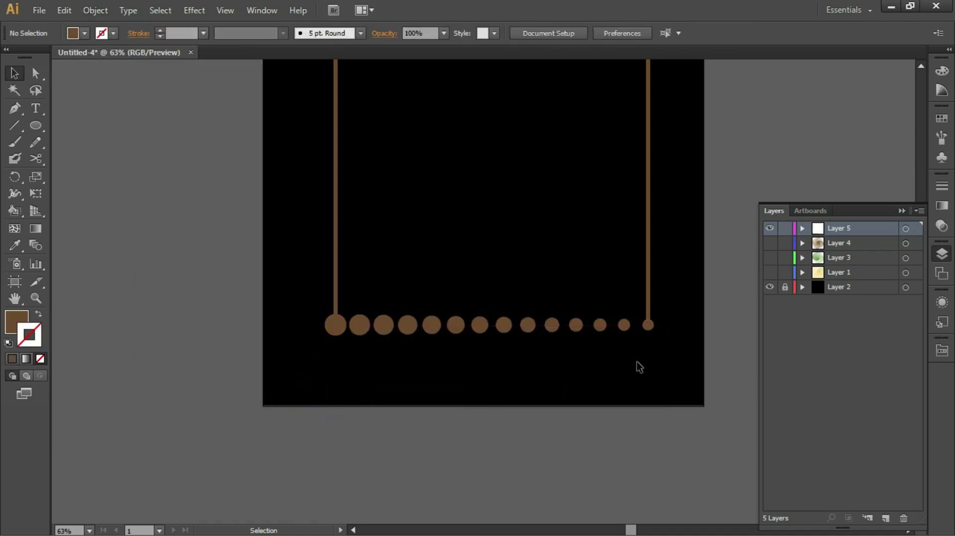
# Duplicate the circle blend from the square's bottom side onto its top side.
pyautogui.scroll(2, 646, 345)
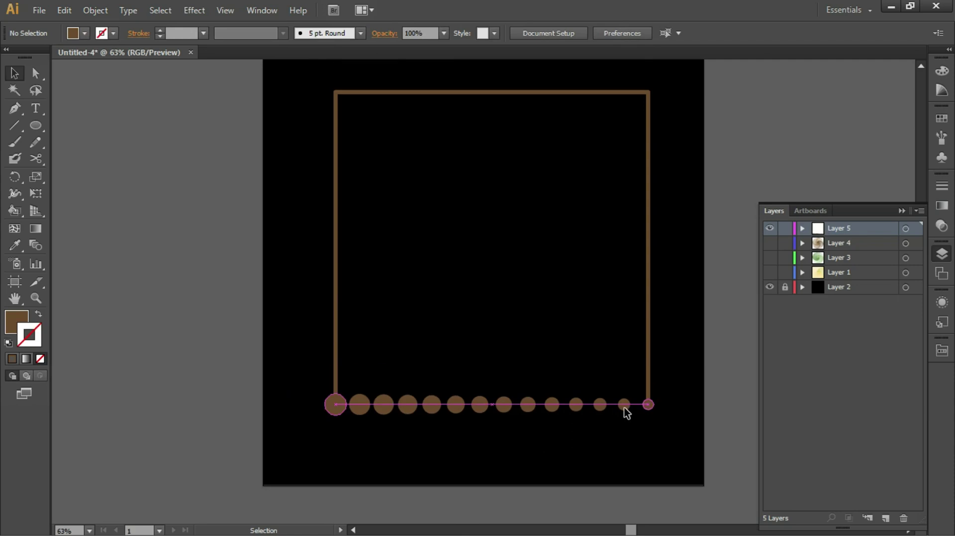
pyautogui.click(486, 409)
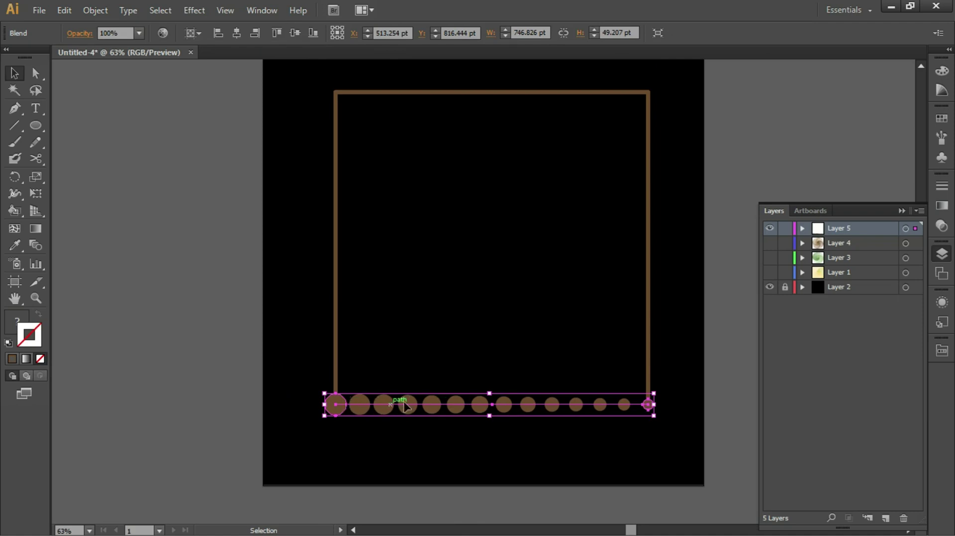
pyautogui.moveTo(480, 404); pyautogui.dragTo(484, 96)
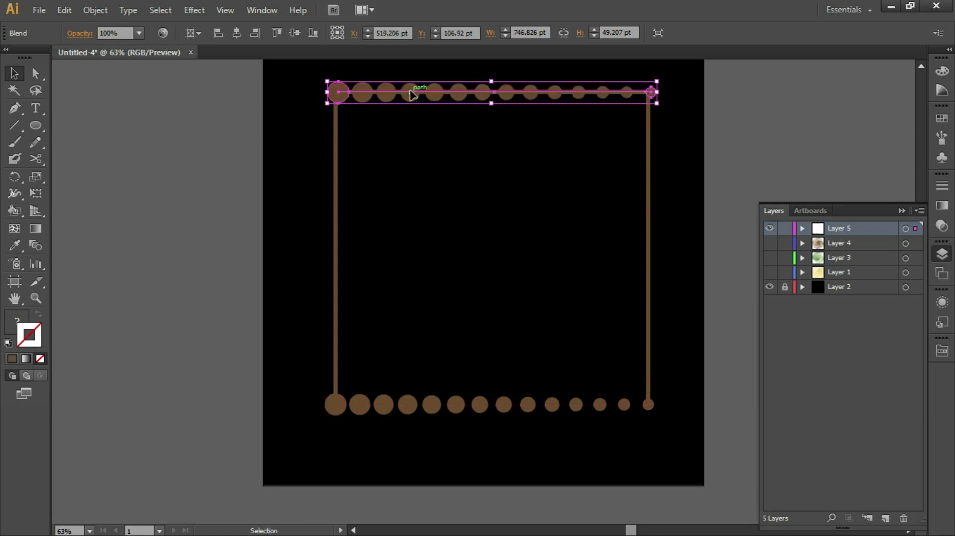
# Reflect the top circle blend across the vertical axis.
pyautogui.scroll(1, 459, 248)
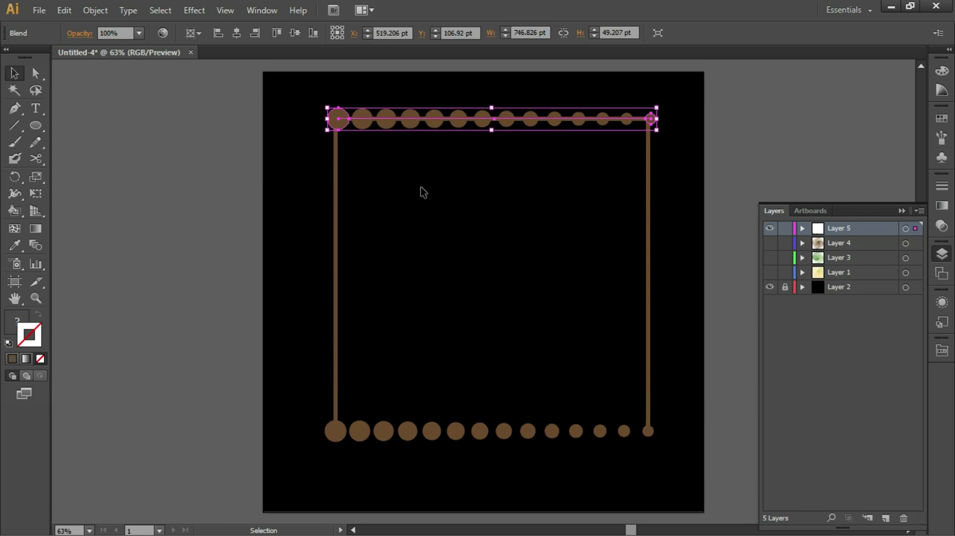
pyautogui.rightClick(339, 119)
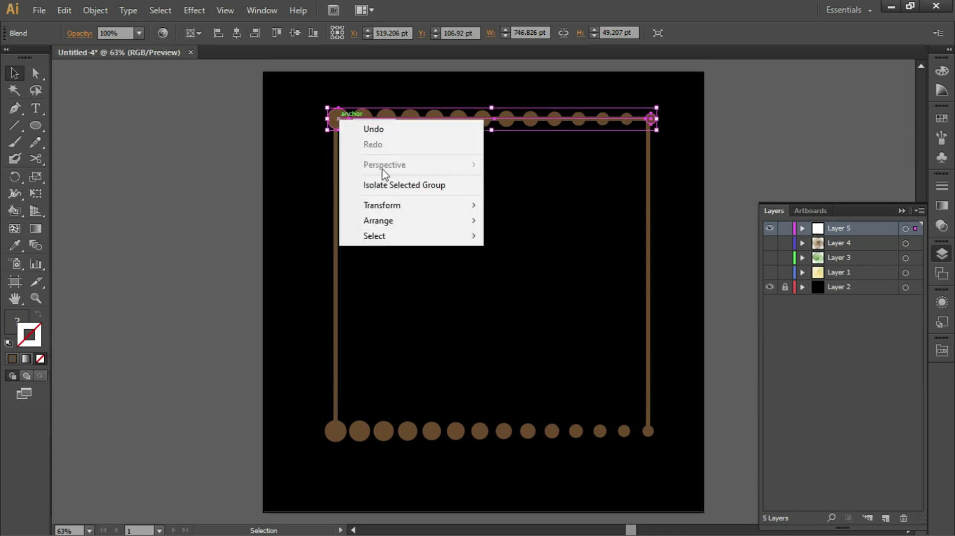
pyautogui.moveTo(393, 208)
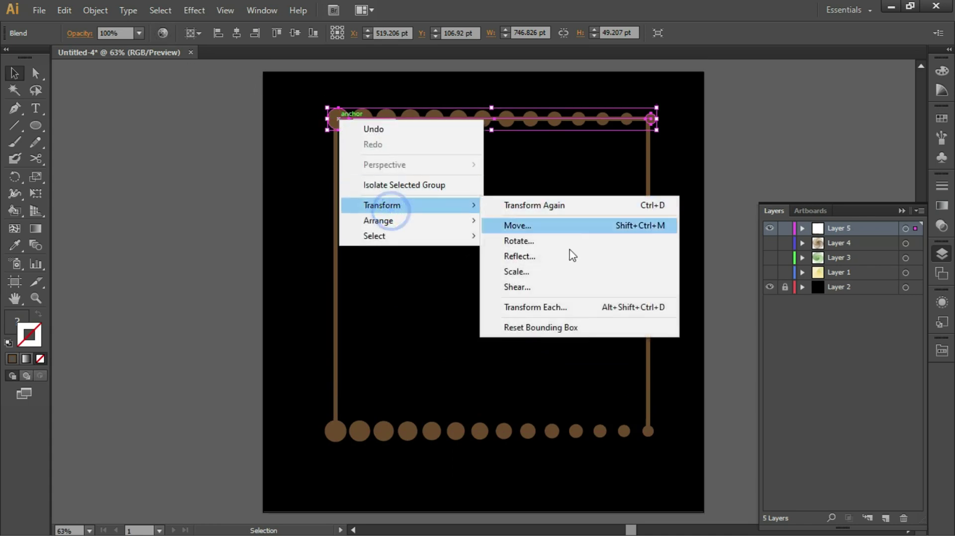
pyautogui.click(547, 264)
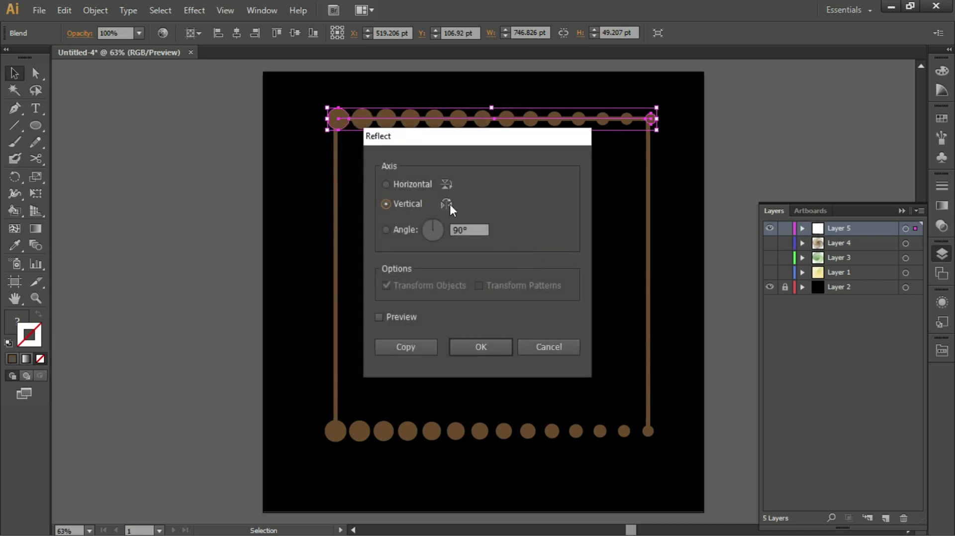
pyautogui.click(479, 346)
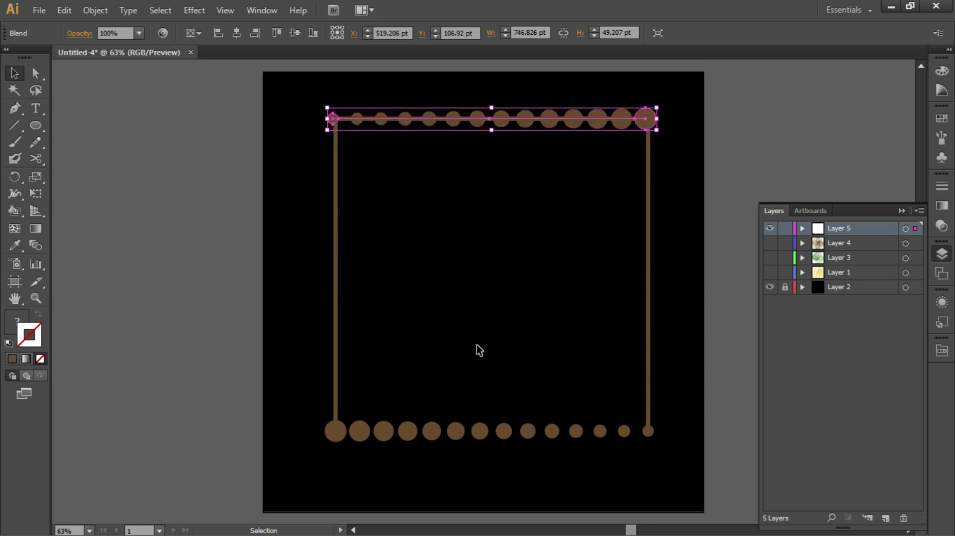
pyautogui.click(689, 236)
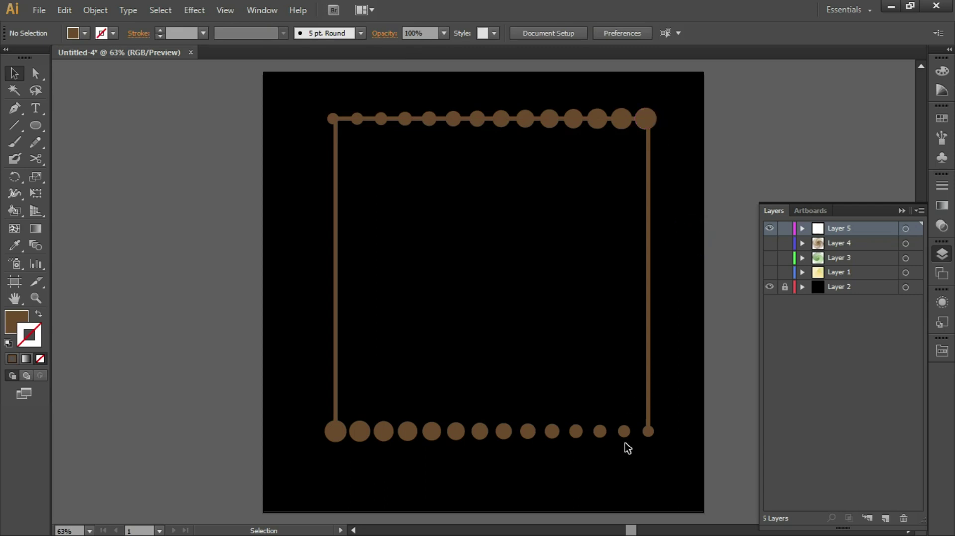
# Switch to outline view and select both the top and bottom circle blends.
pyautogui.press('a')
pyautogui.hotkey('ctrl', 'y')
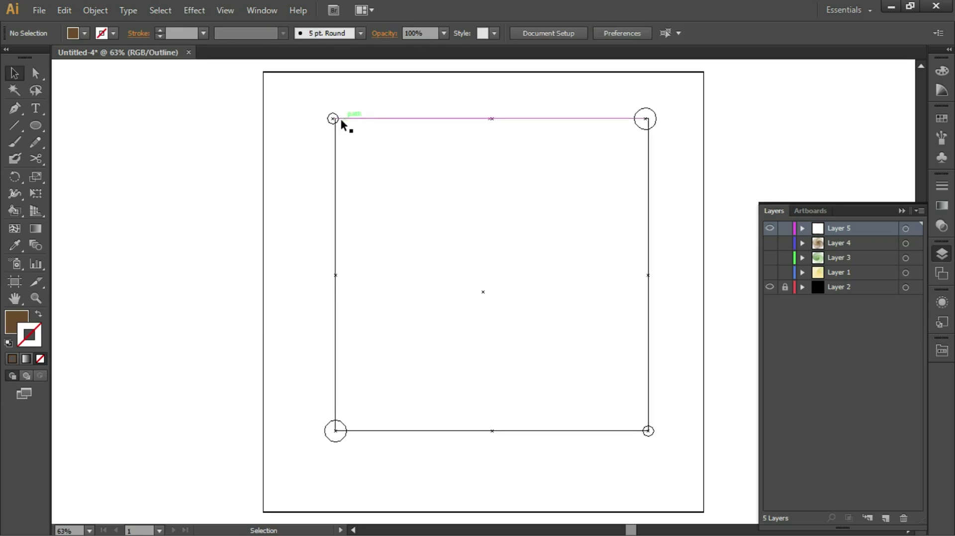
pyautogui.click(652, 115)
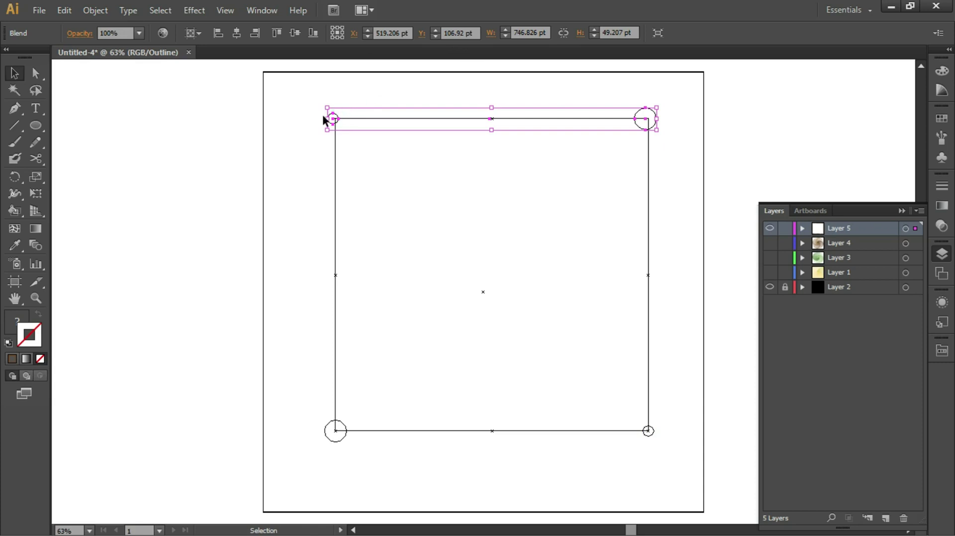
pyautogui.click(324, 432)
pyautogui.keyDown('shift'); pyautogui.click(330, 120); pyautogui.keyUp('shift')
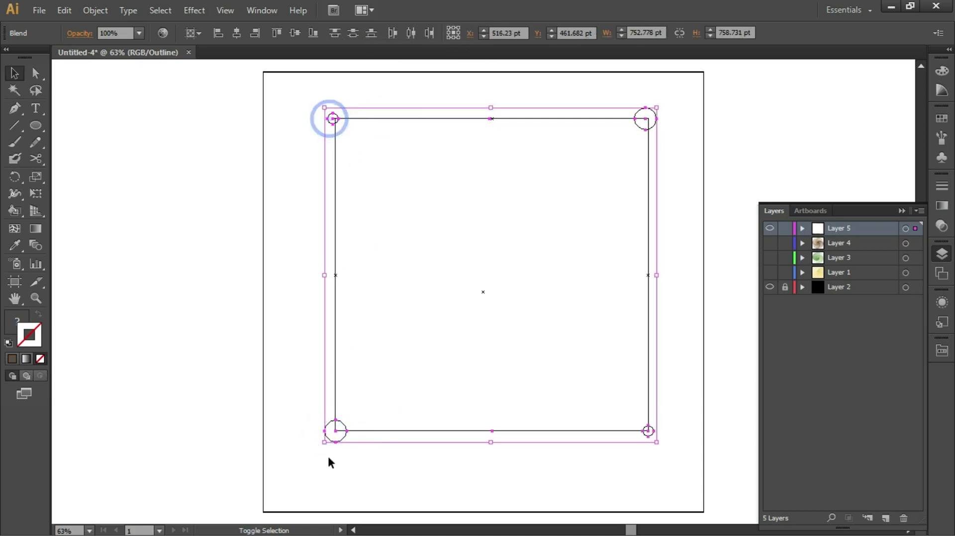
# Align the left edges of the top and bottom blends relative to the selection instead of the artboard.
pyautogui.click(222, 33)
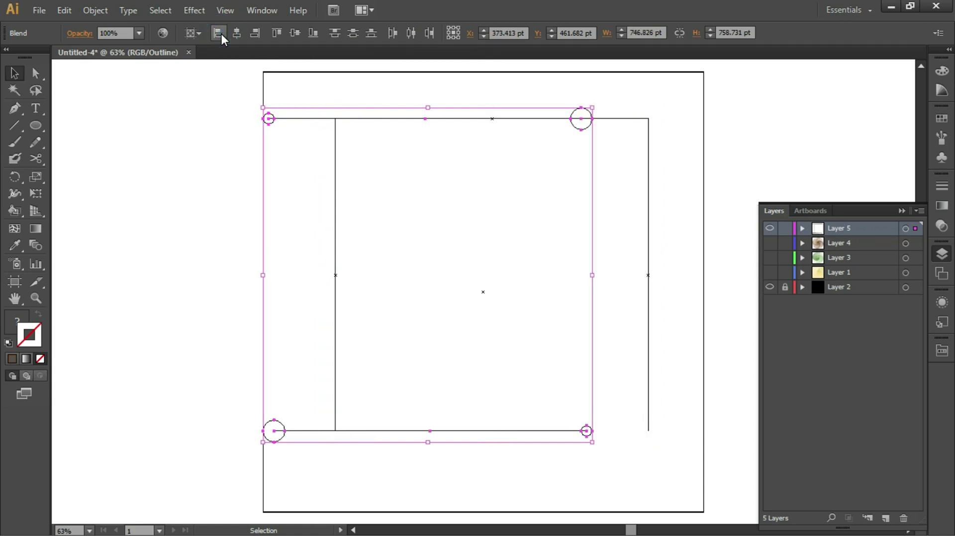
pyautogui.hotkey('ctrl', 'z')
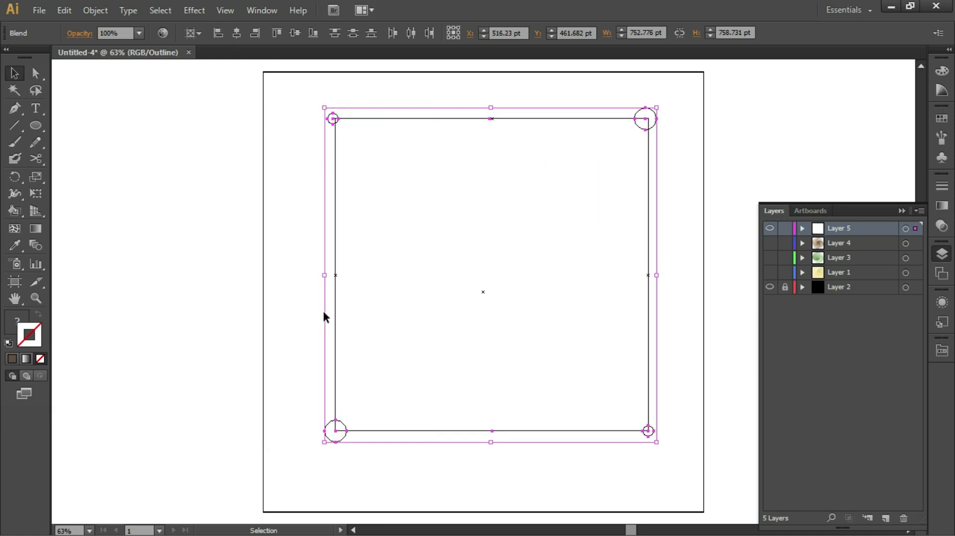
pyautogui.click(196, 34)
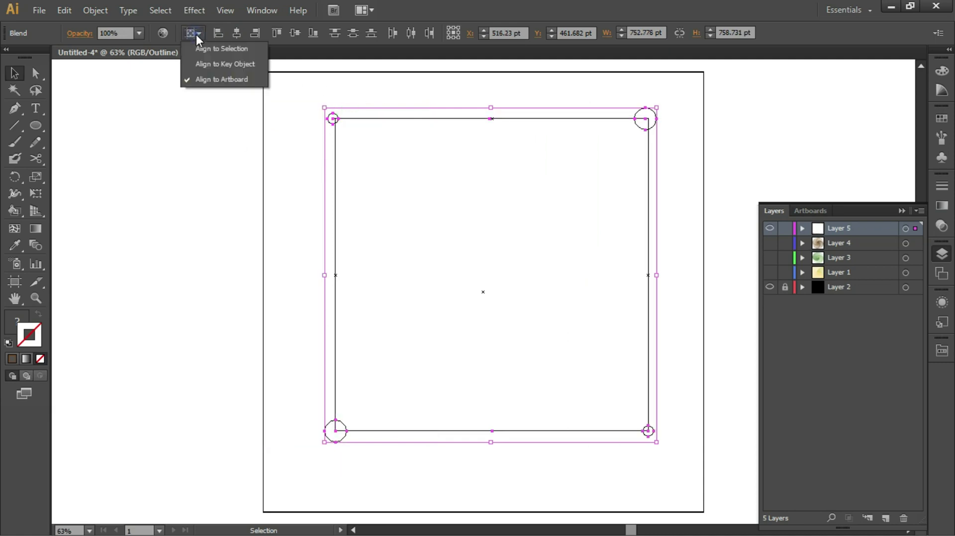
pyautogui.click(231, 50)
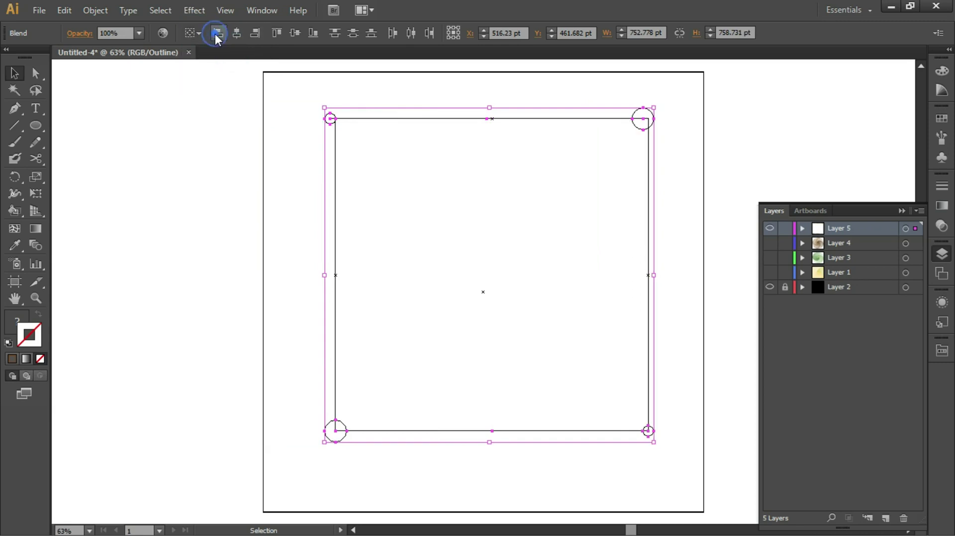
pyautogui.click(215, 34)
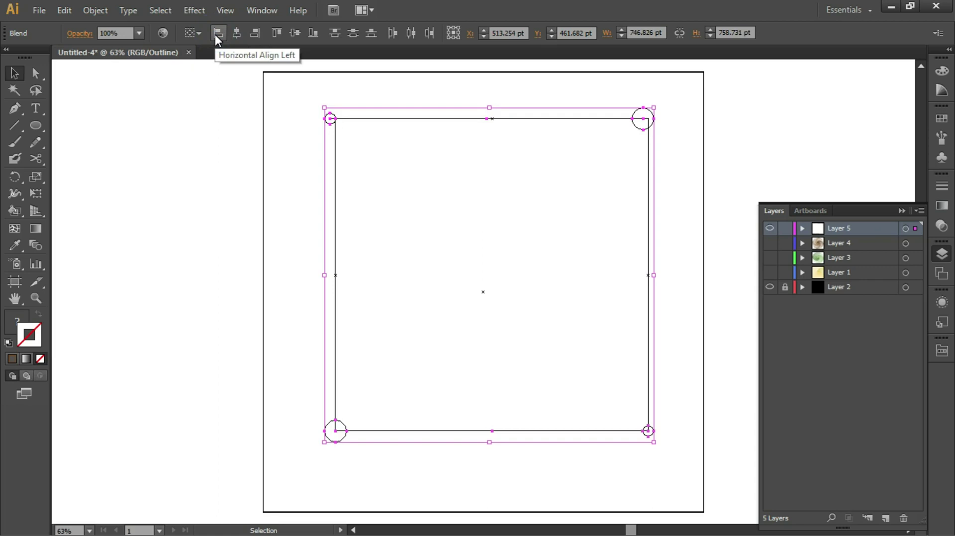
pyautogui.click(215, 35)
pyautogui.click(276, 133)
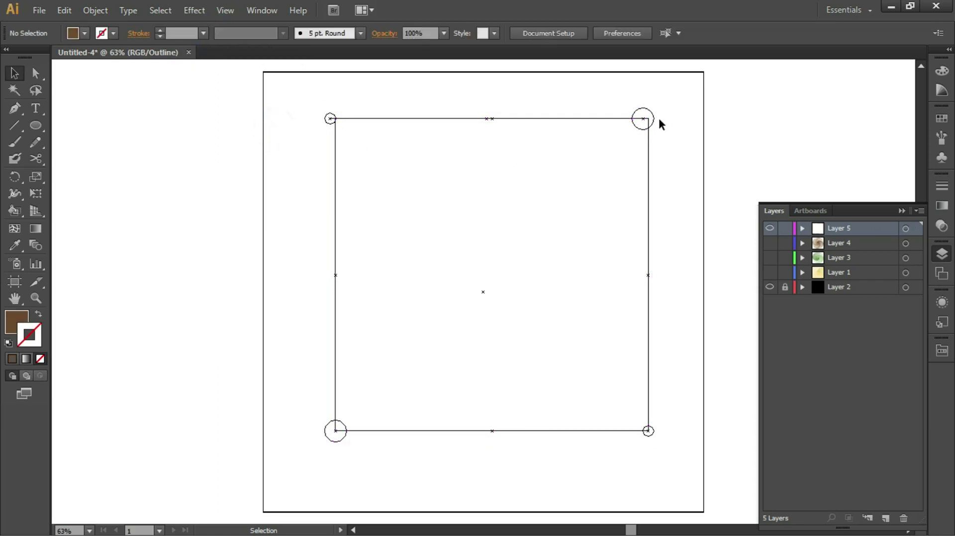
# Copy the top and bottom blends together and paste the duplicates in front.
pyautogui.click(654, 121)
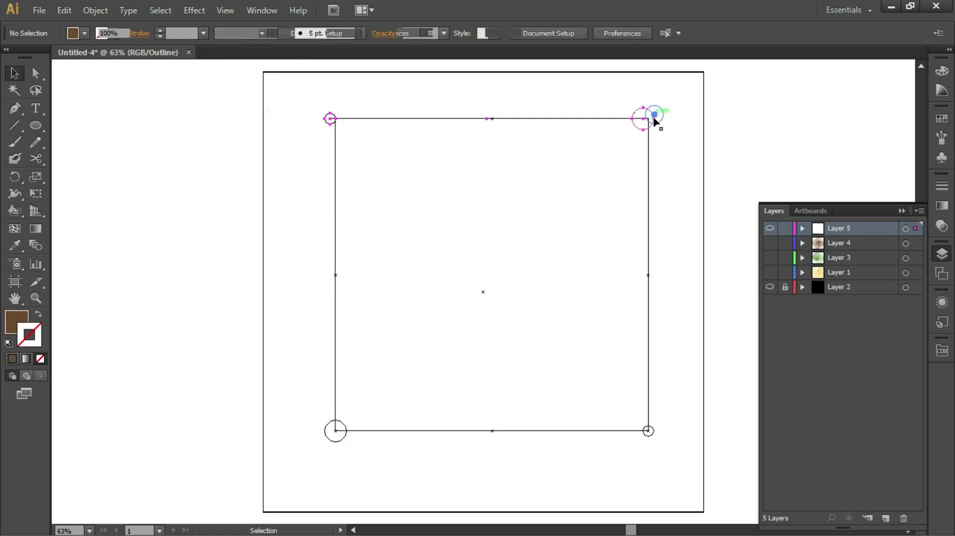
pyautogui.keyDown('shift'); pyautogui.click(649, 431); pyautogui.keyUp('shift')
pyautogui.press('a')
pyautogui.press('v')
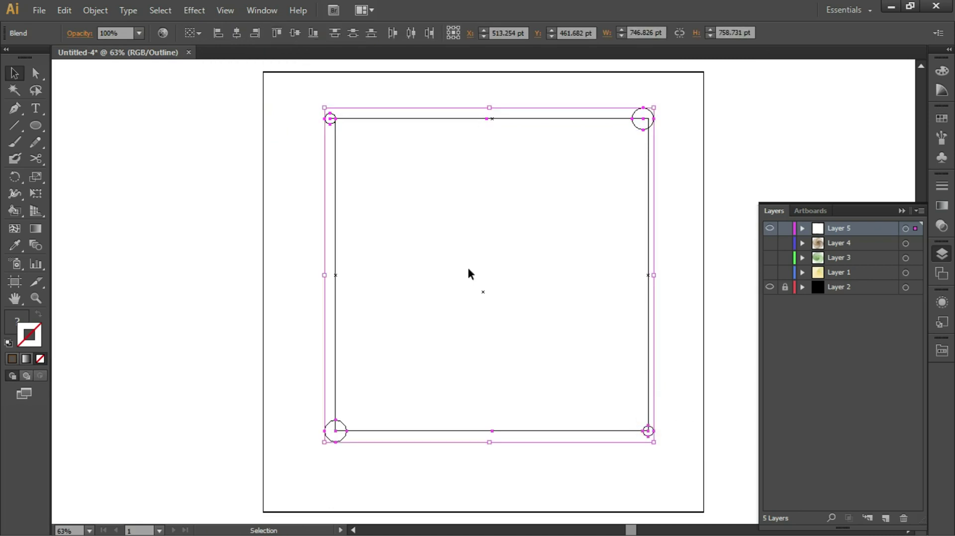
pyautogui.click(64, 10)
pyautogui.click(88, 109)
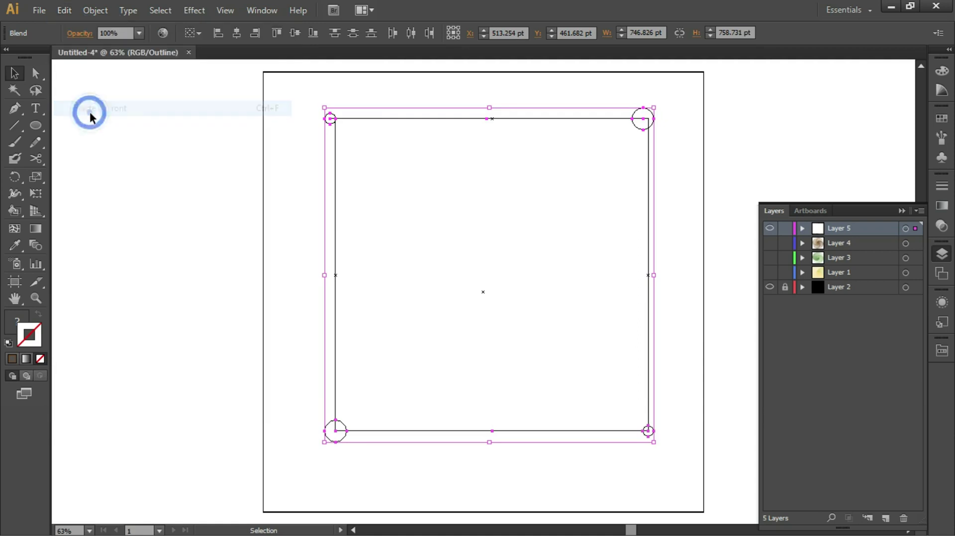
# Rotate the duplicated circle blends 90 degrees to form the left and right sides of the square.
pyautogui.keyDown('shift'); pyautogui.click(660, 101); pyautogui.keyUp('shift')
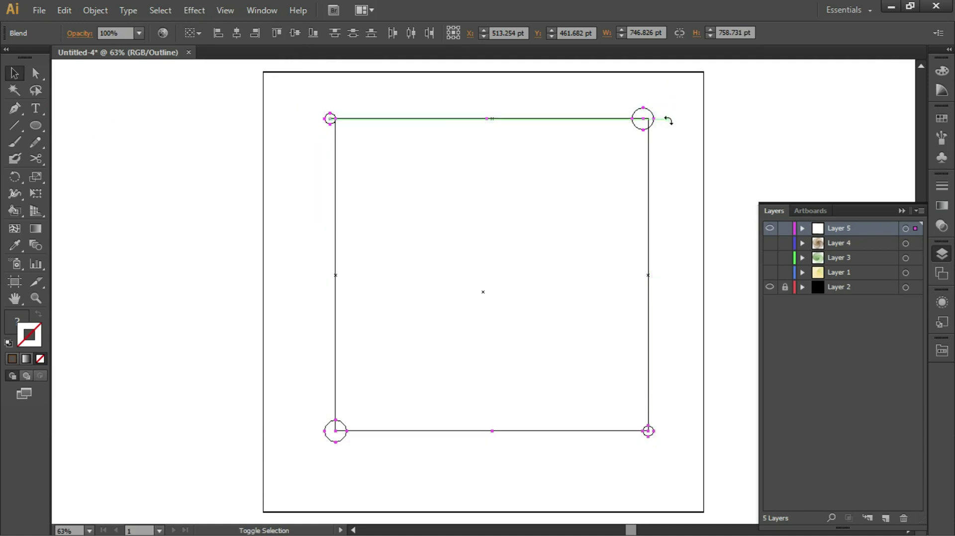
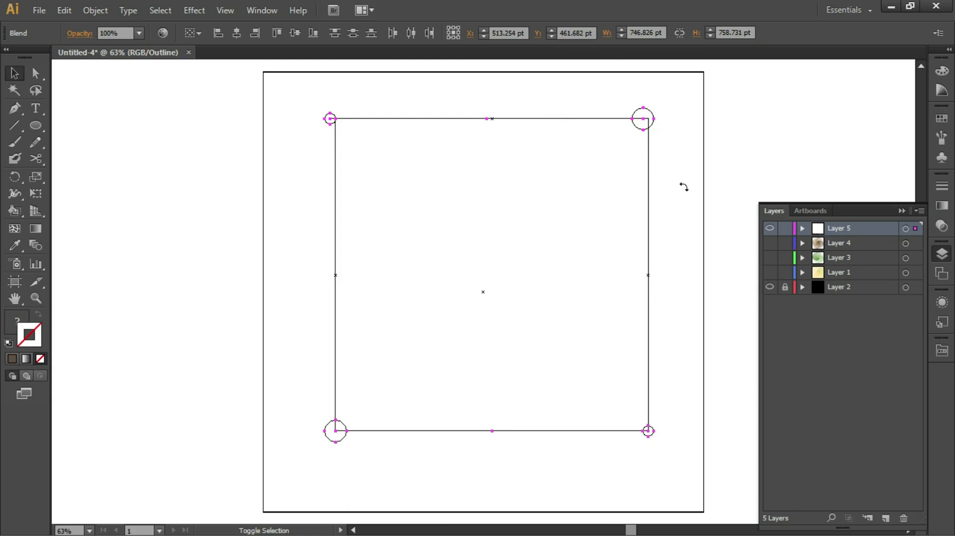
pyautogui.moveTo(684, 187); pyautogui.dragTo(684, 387)
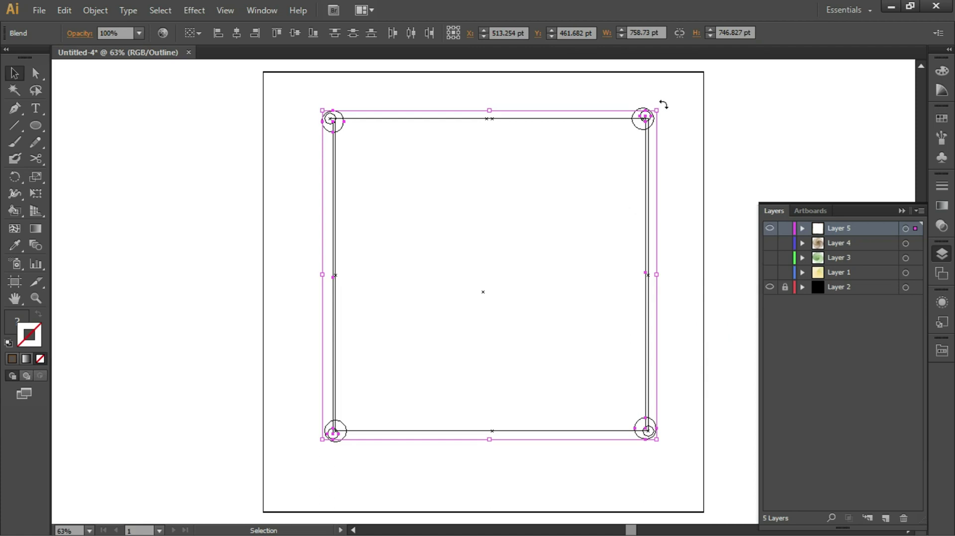
pyautogui.click(722, 132)
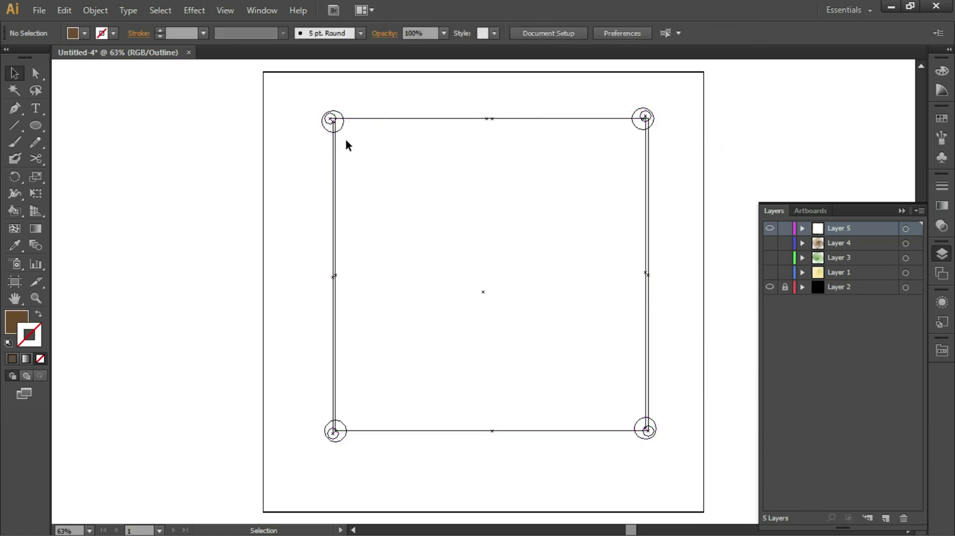
# Move the top blend so its small end circle is centered on the left blend's large circle at the upper-left corner.
pyautogui.press('z')
pyautogui.moveTo(324, 101); pyautogui.dragTo(358, 149)
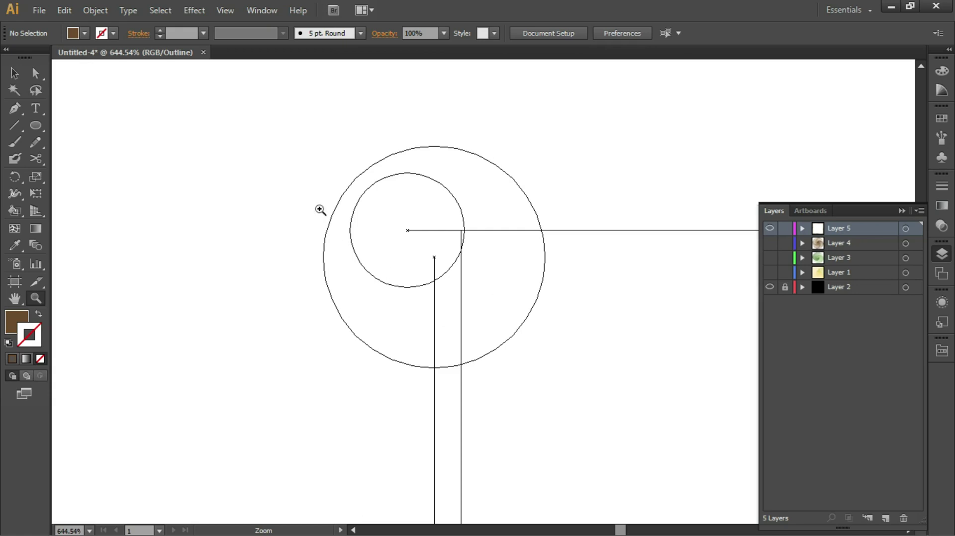
pyautogui.click(14, 74)
pyautogui.moveTo(441, 230); pyautogui.dragTo(467, 255)
pyautogui.click(305, 226)
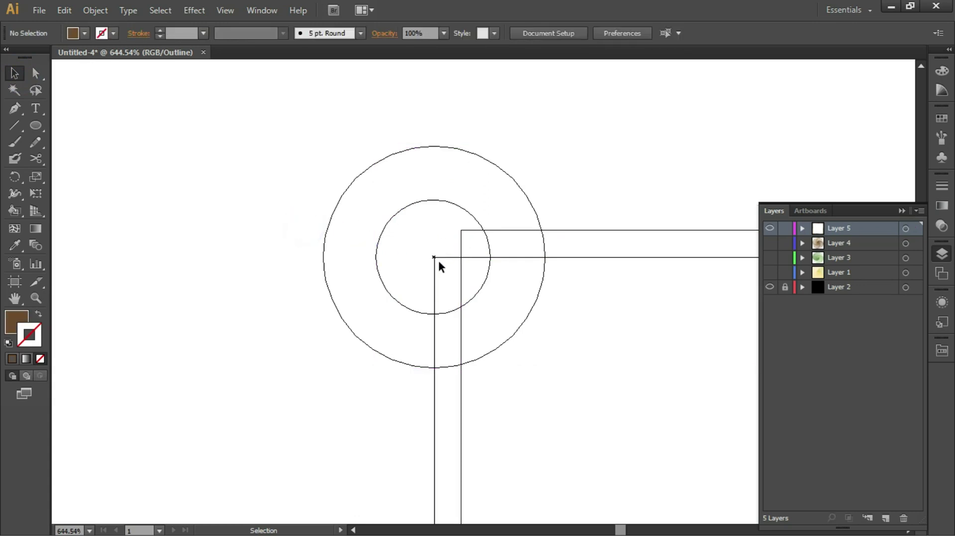
pyautogui.press('z')
pyautogui.moveTo(456, 274); pyautogui.dragTo(469, 233)
pyautogui.click(14, 73)
pyautogui.click(478, 199)
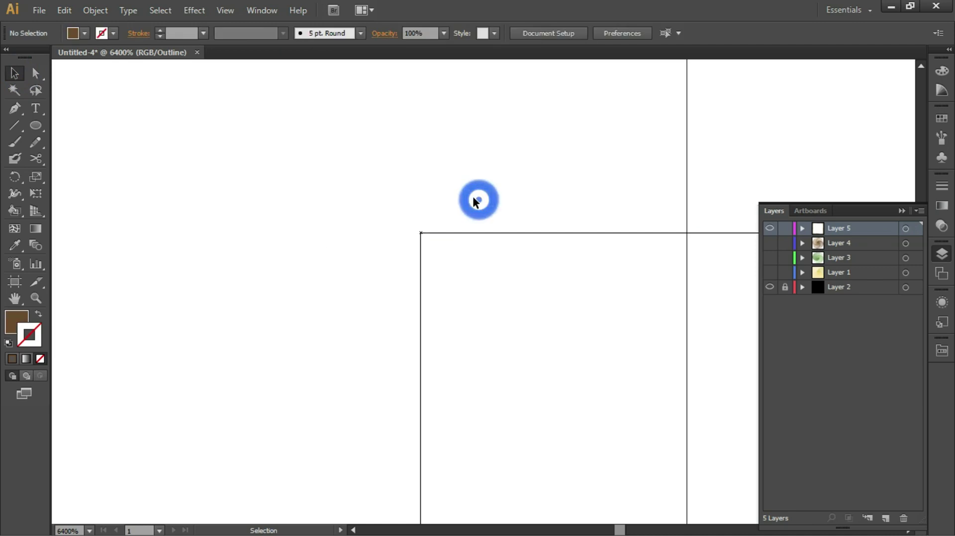
# Delete the top and left guide lines of the square without touching the circle blends.
pyautogui.hotkey('ctrl', '-')
pyautogui.hotkey('ctrl', '-')
pyautogui.hotkey('ctrl', '-')
pyautogui.hotkey('ctrl', '-')
pyautogui.hotkey('ctrl', '-')
pyautogui.hotkey('ctrl', '-')
pyautogui.hotkey('ctrl', '-')
pyautogui.hotkey('ctrl', '-')
pyautogui.hotkey('ctrl', '-')
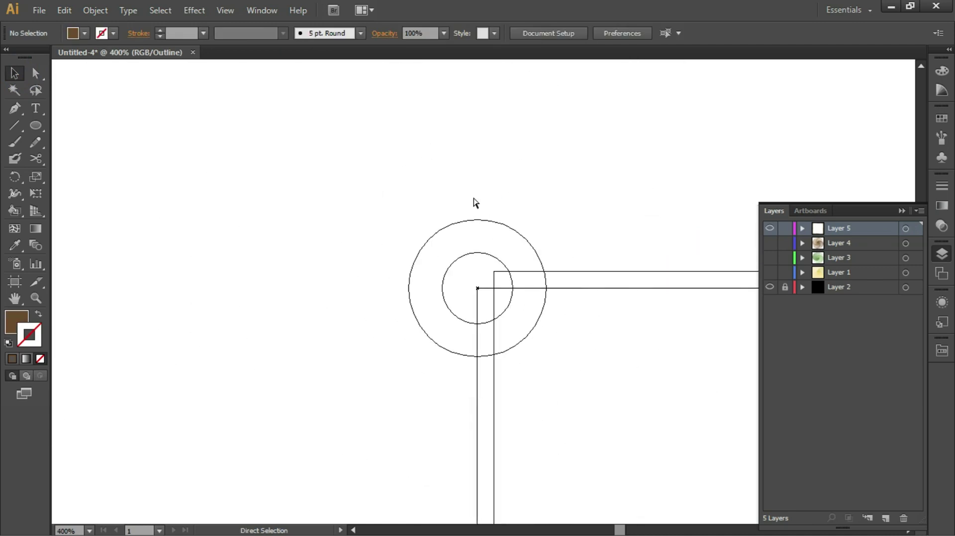
pyautogui.click(538, 276)
pyautogui.click(521, 321)
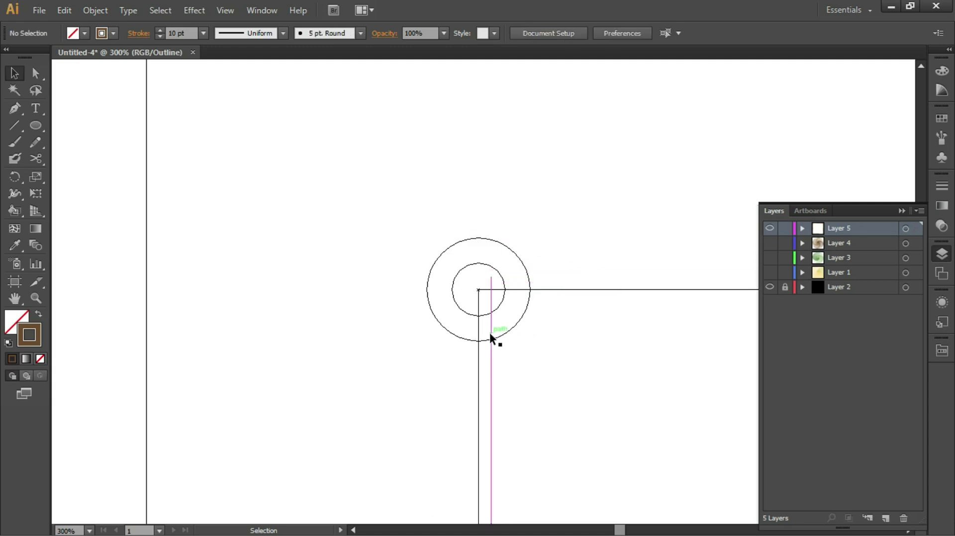
pyautogui.click(491, 369)
pyautogui.click(513, 370)
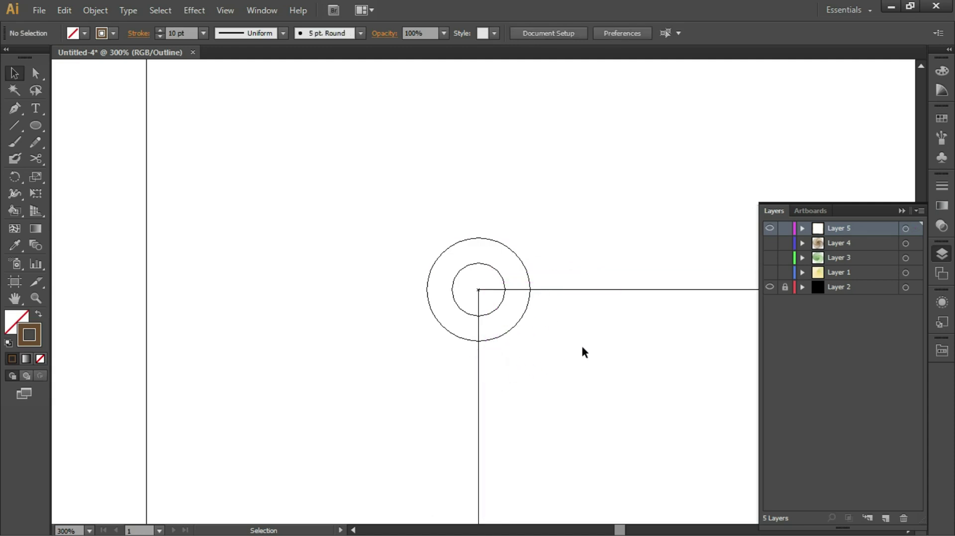
# Delete the square's right guide line beside the right circle blend.
pyautogui.moveTo(678, 300); pyautogui.dragTo(390, 254)
pyautogui.hotkey('ctrl', '-')
pyautogui.hotkey('ctrl', '-')
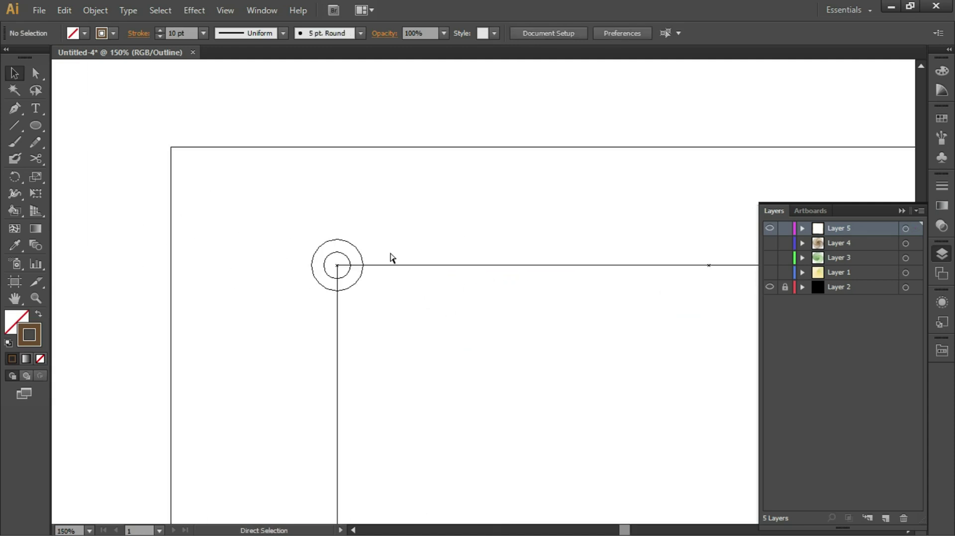
pyautogui.hotkey('ctrl', '-')
pyautogui.moveTo(666, 287); pyautogui.dragTo(426, 149)
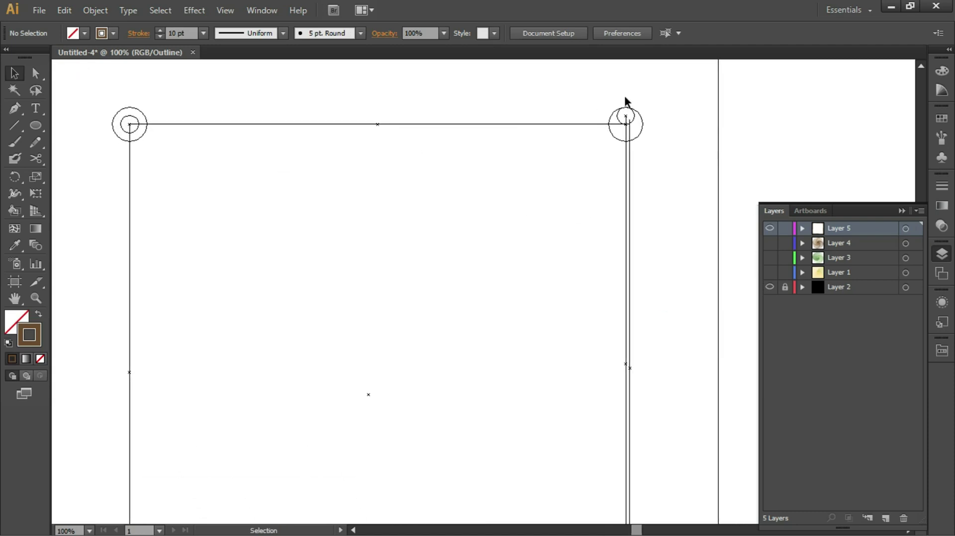
pyautogui.click(629, 183)
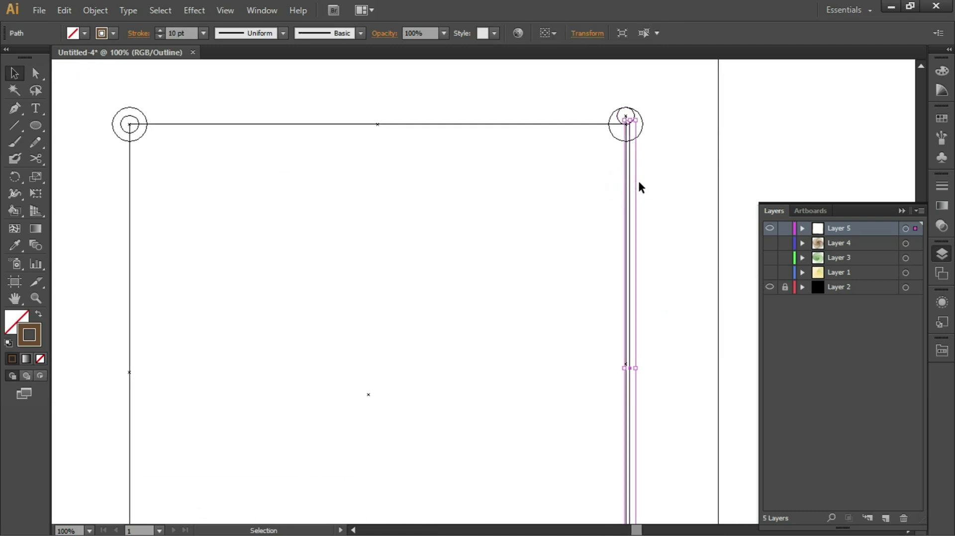
pyautogui.click(634, 184)
# Move the right blend straight down so its small end circle is centered in the top blend's large circle.
pyautogui.click(625, 179)
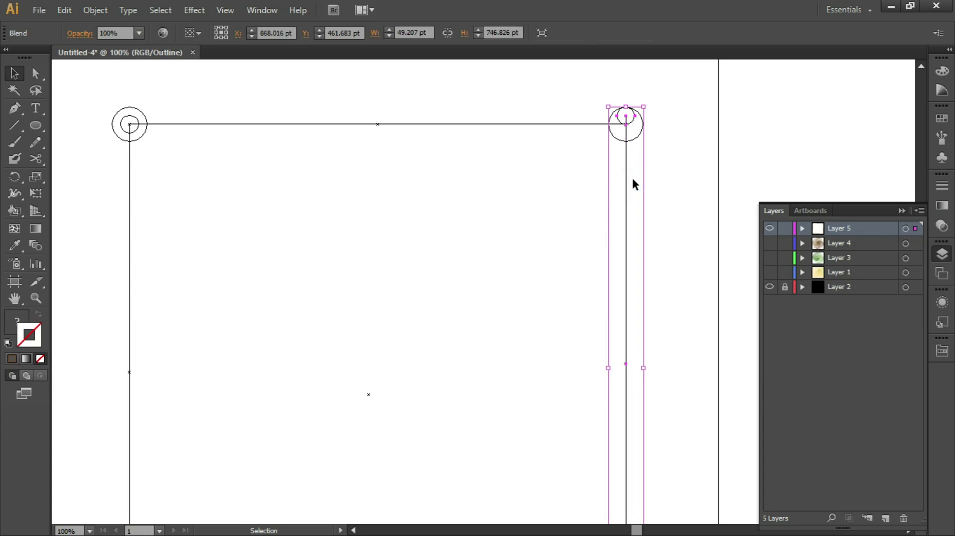
pyautogui.click(632, 180)
pyautogui.click(628, 187)
pyautogui.scroll(-4, 690, 149)
pyautogui.scroll(4, 677, 184)
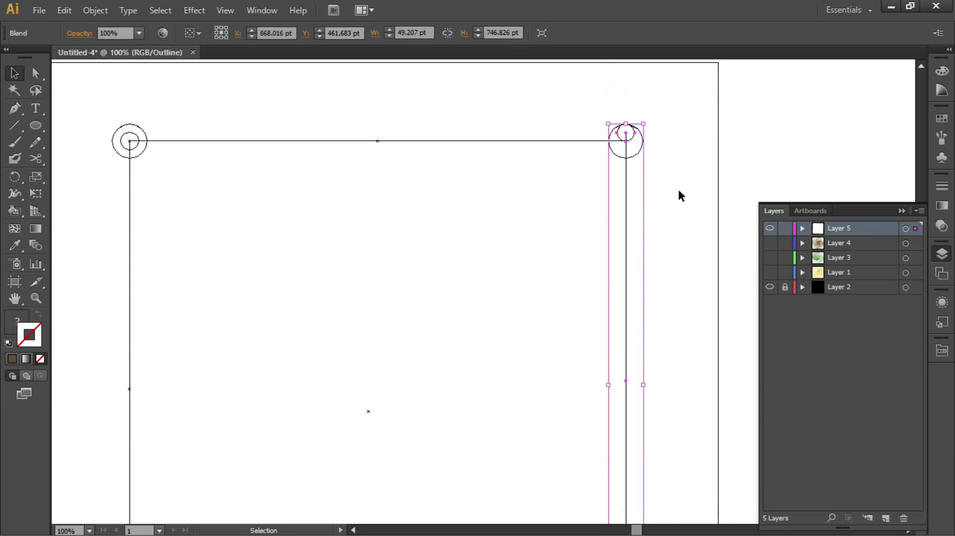
pyautogui.scroll(2, 681, 195)
pyautogui.press('z')
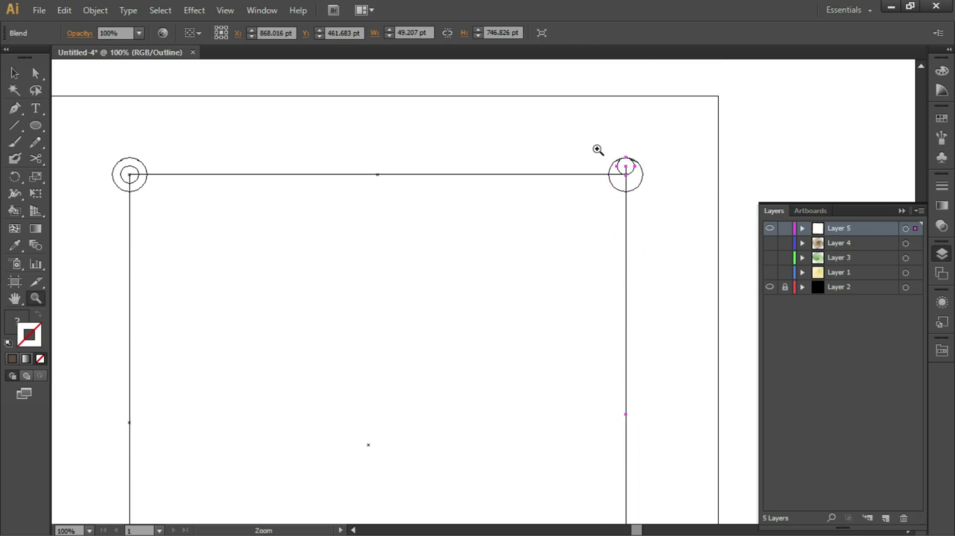
pyautogui.moveTo(600, 146); pyautogui.dragTo(678, 206)
pyautogui.click(14, 72)
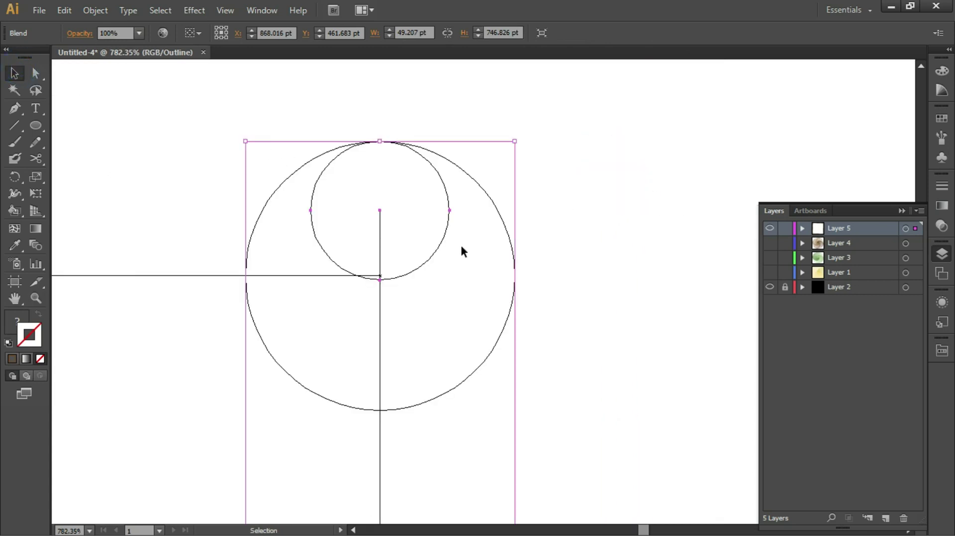
pyautogui.moveTo(437, 170); pyautogui.dragTo(438, 236)
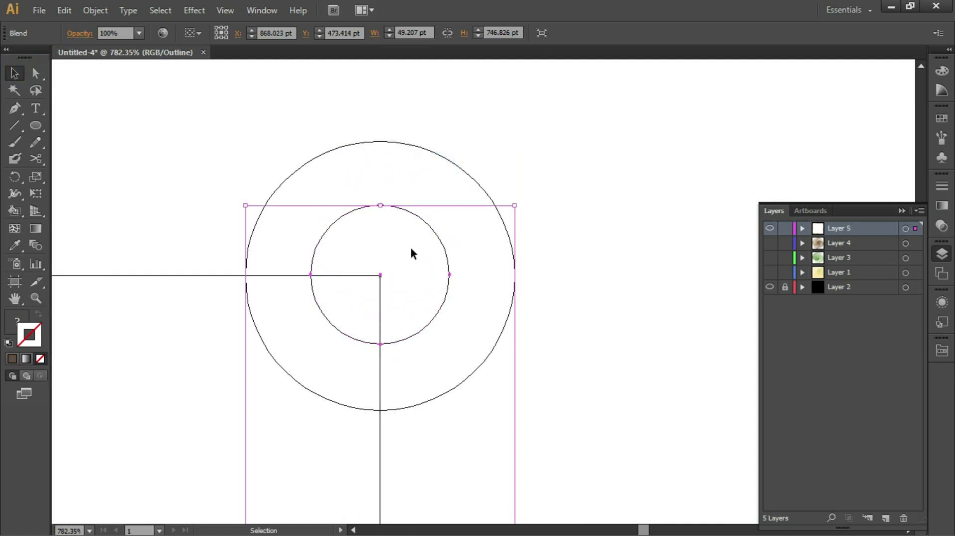
# Fine-tune the right blend's position at maximum magnification so its spine end meets the top blend's end exactly.
pyautogui.moveTo(366, 260); pyautogui.dragTo(400, 294)
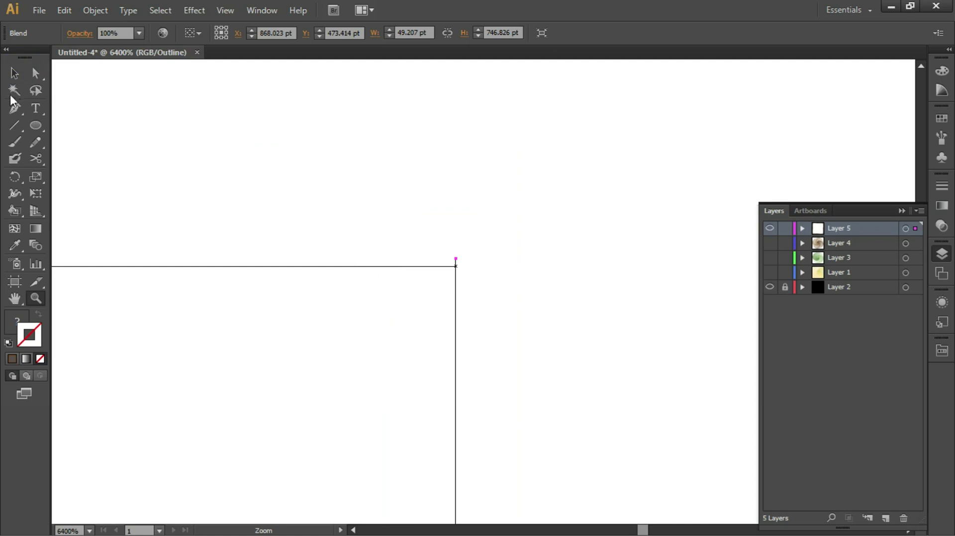
pyautogui.click(13, 75)
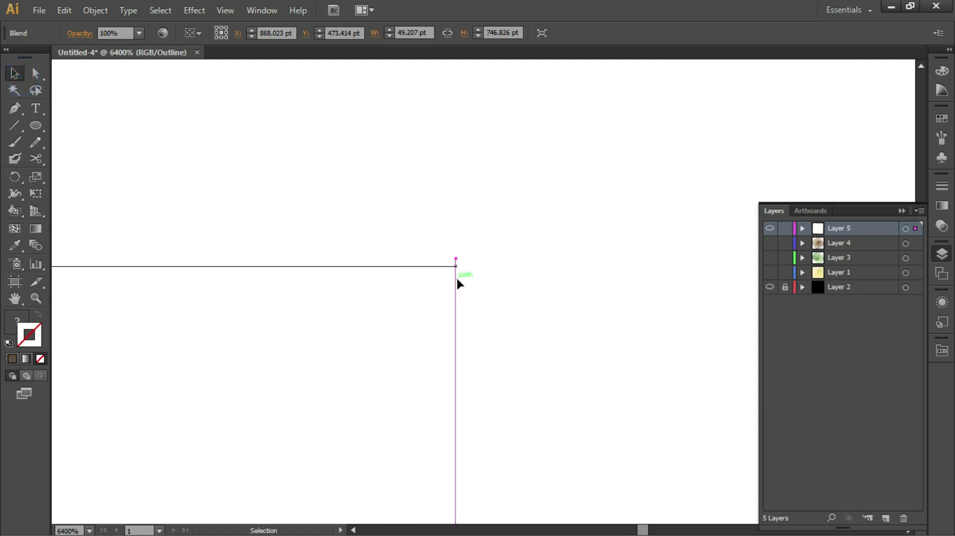
pyautogui.moveTo(456, 281); pyautogui.dragTo(456, 290)
pyautogui.click(483, 272)
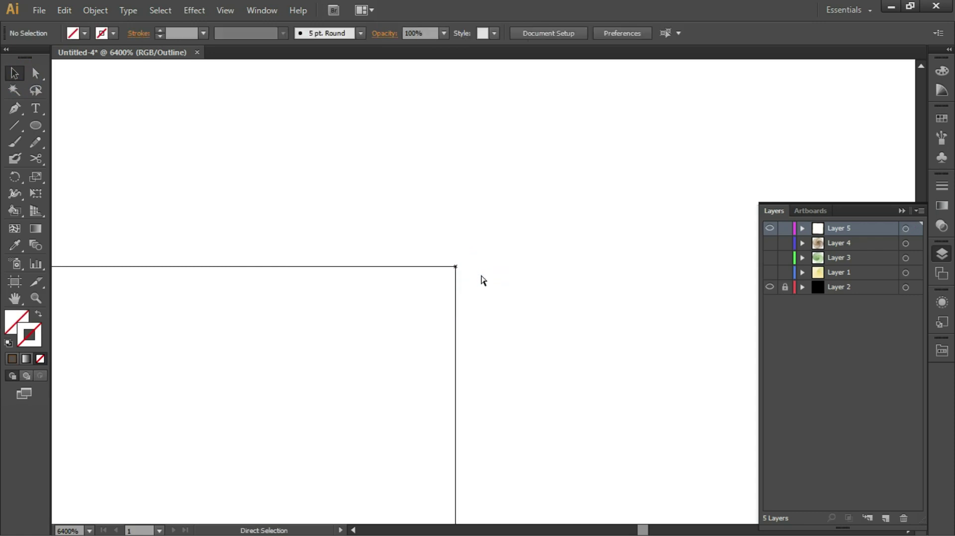
# Move the bottom blend so its small end circle is centered on the right blend's large circle at the lower-right corner.
pyautogui.hotkey('ctrl', '-')
pyautogui.hotkey('ctrl', '-')
pyautogui.hotkey('ctrl', '-')
pyautogui.hotkey('ctrl', '-')
pyautogui.hotkey('ctrl', '-')
pyautogui.hotkey('ctrl', '-')
pyautogui.hotkey('ctrl', '-')
pyautogui.hotkey('ctrl', '-')
pyautogui.hotkey('ctrl', '-')
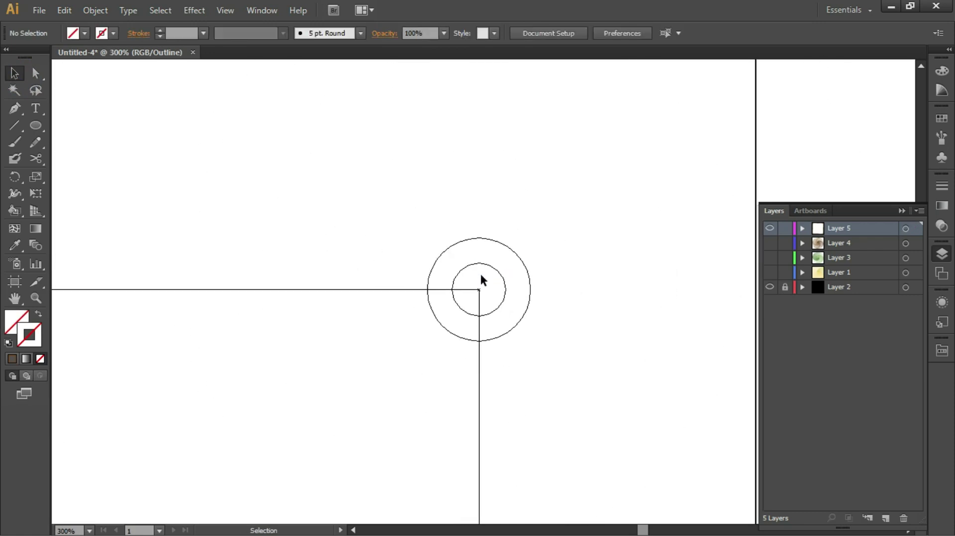
pyautogui.moveTo(495, 407); pyautogui.dragTo(522, 181)
pyautogui.hotkey('ctrl', '-')
pyautogui.hotkey('ctrl', '-')
pyautogui.hotkey('ctrl', '-')
pyautogui.hotkey('ctrl', '-')
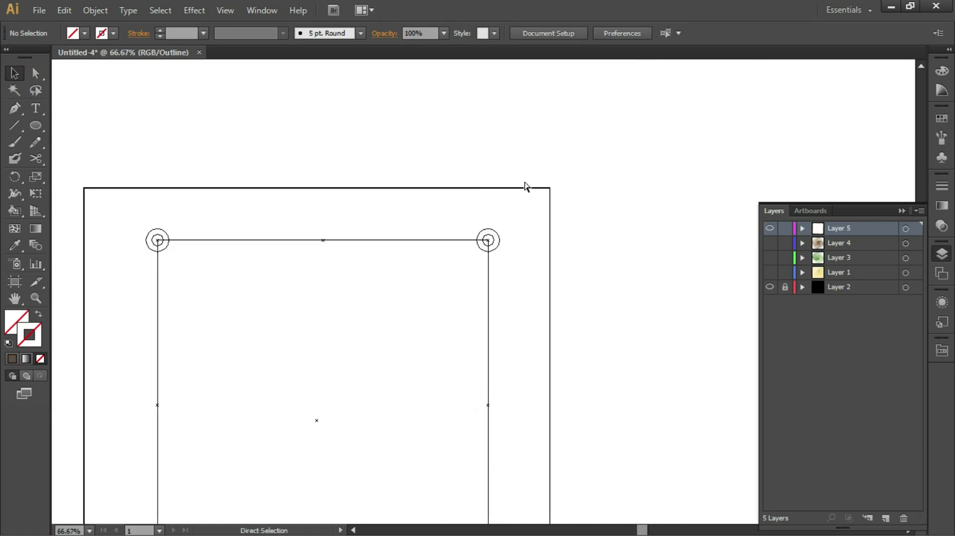
pyautogui.hotkey('ctrl', '-')
pyautogui.press('z')
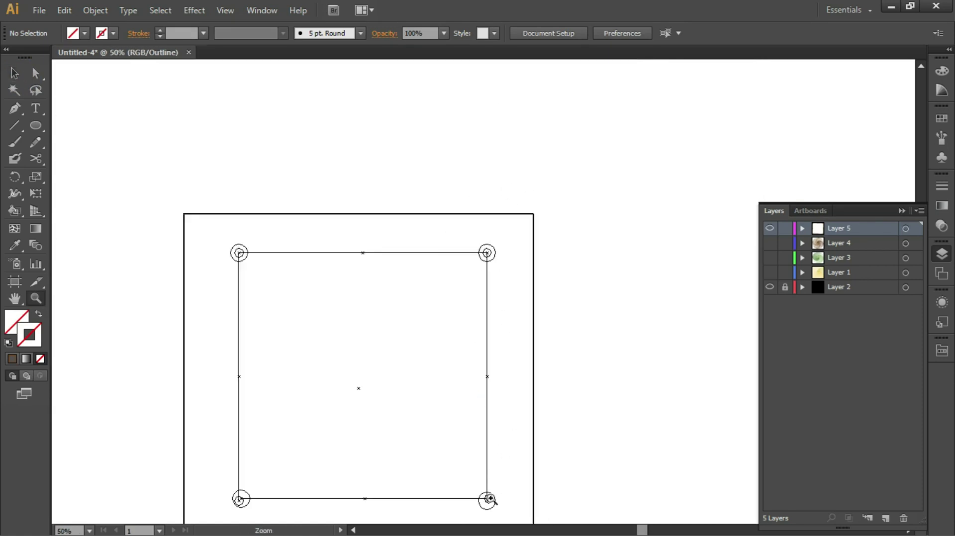
pyautogui.moveTo(476, 489); pyautogui.dragTo(497, 514)
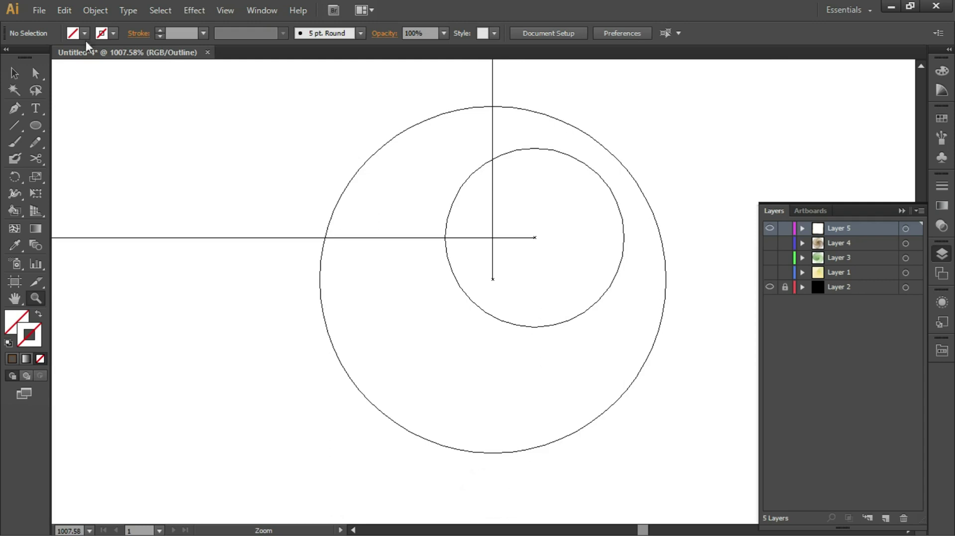
pyautogui.click(15, 73)
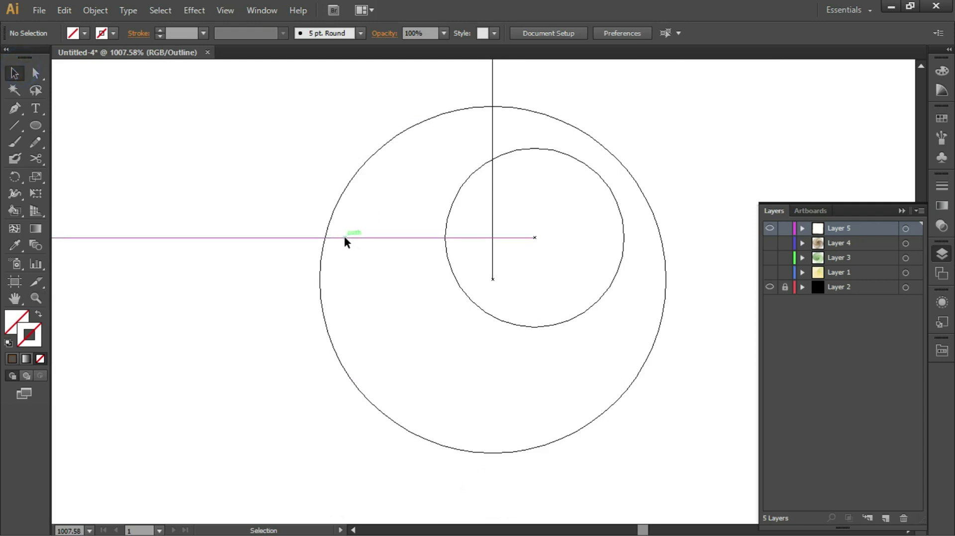
pyautogui.moveTo(345, 237); pyautogui.dragTo(301, 282)
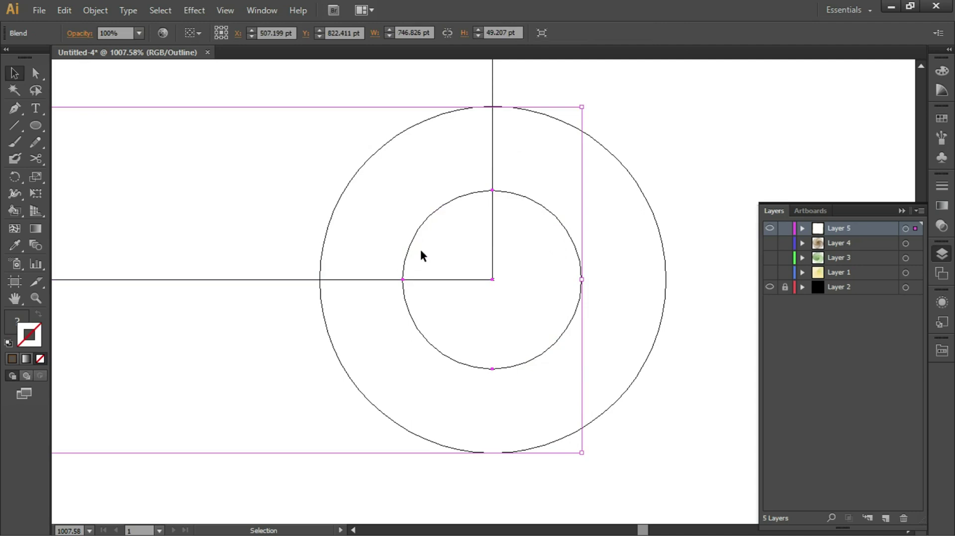
# Switch from outline view back to preview with the whole dotted square in view, and deselect the bottom blend.
pyautogui.press('a')
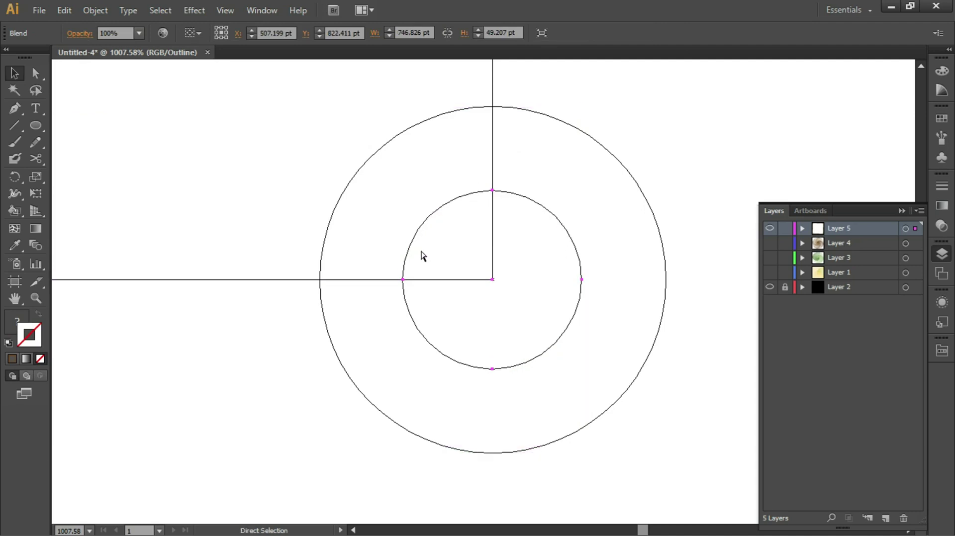
pyautogui.hotkey('ctrl', '-')
pyautogui.hotkey('ctrl', '-')
pyautogui.hotkey('ctrl', '-')
pyautogui.hotkey('ctrl', '-')
pyautogui.hotkey('ctrl', '-')
pyautogui.hotkey('ctrl', '-')
pyautogui.hotkey('ctrl', '-')
pyautogui.hotkey('ctrl', '-')
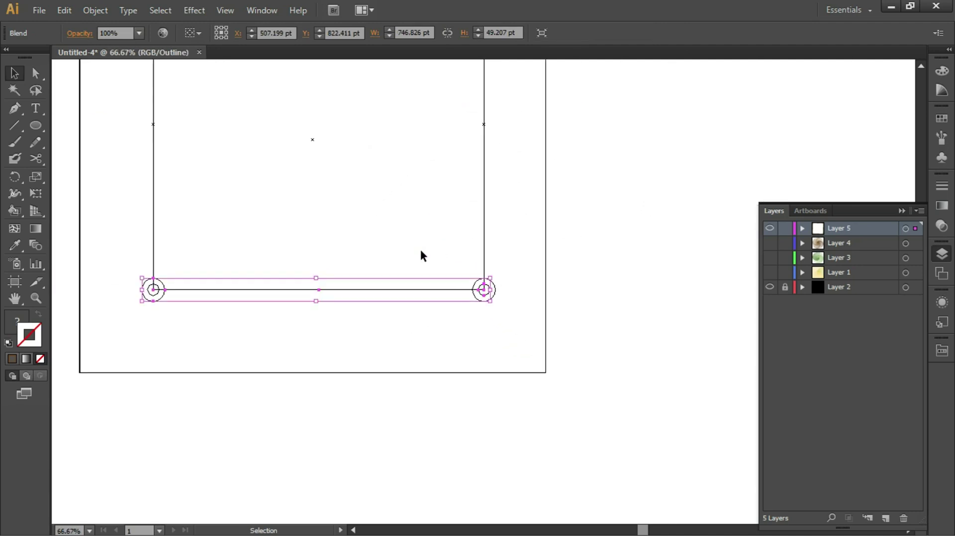
pyautogui.scroll(9, 163, 231)
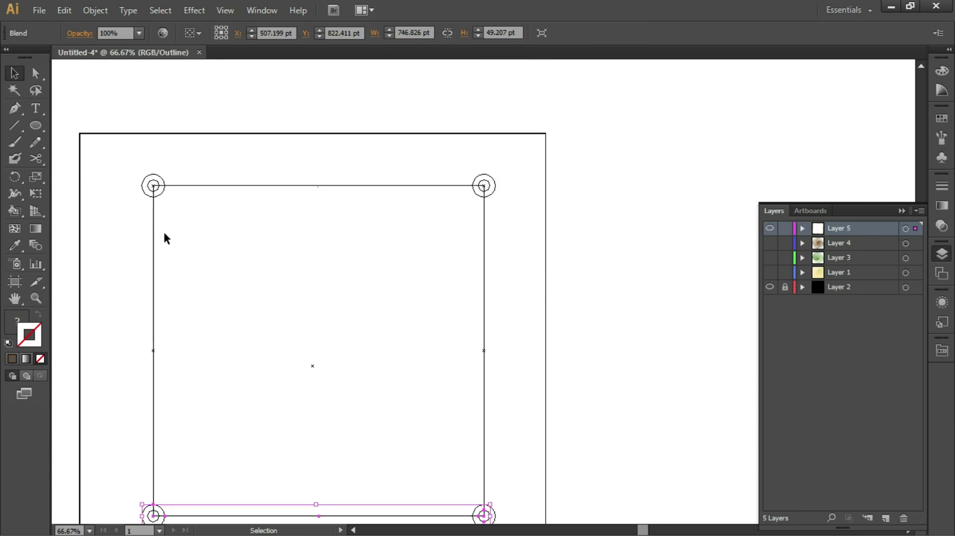
pyautogui.scroll(-1, 164, 229)
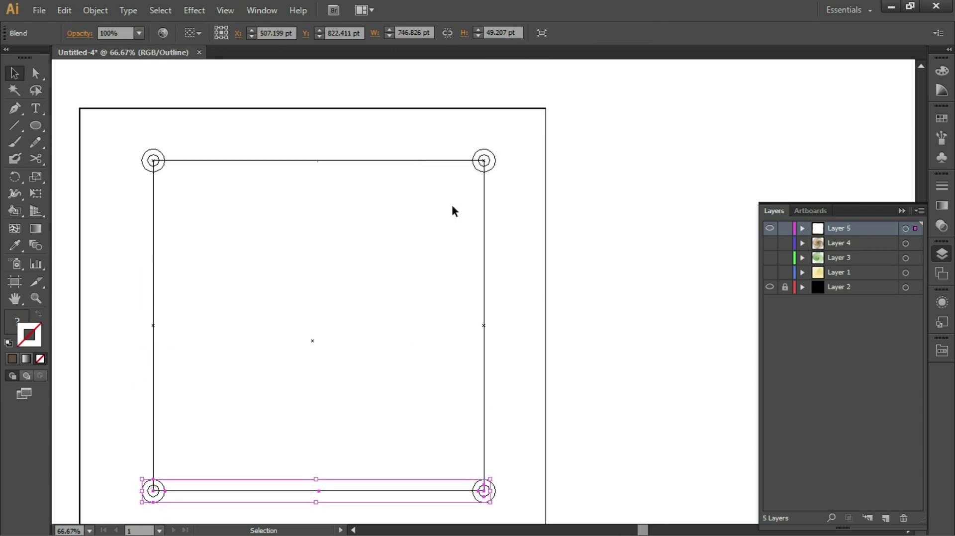
pyautogui.hotkey('ctrl', 'y')
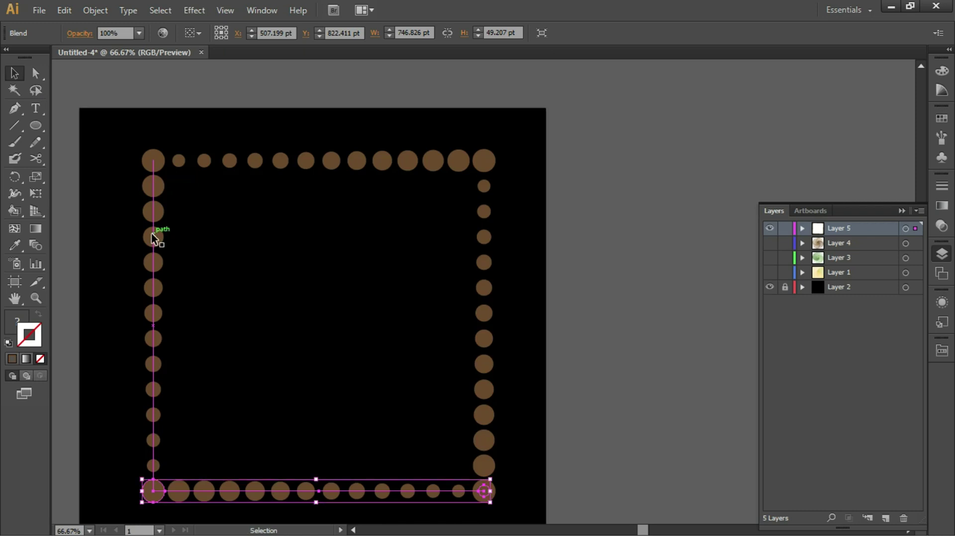
pyautogui.click(570, 245)
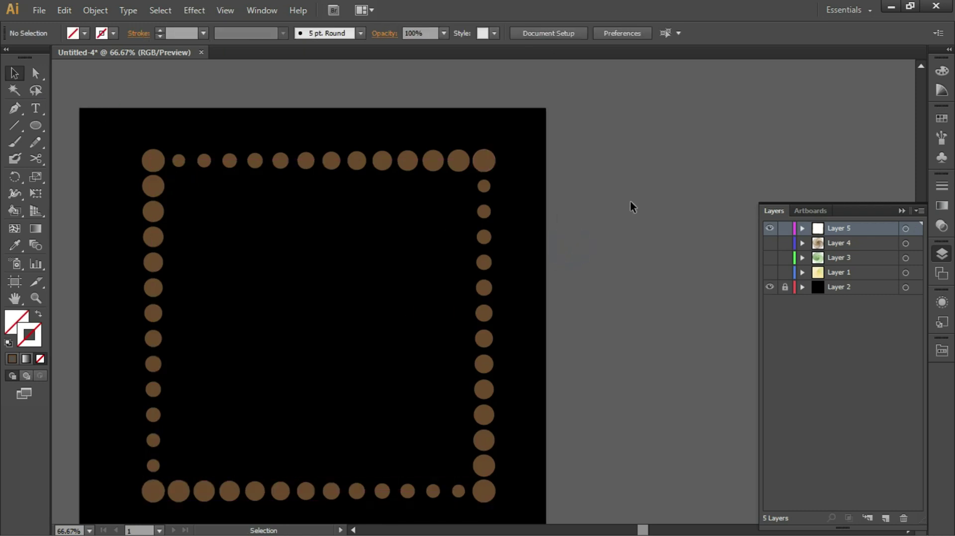
# Group the four circle blends of the dotted square into one object and deselect it.
pyautogui.hotkey('ctrl', '-')
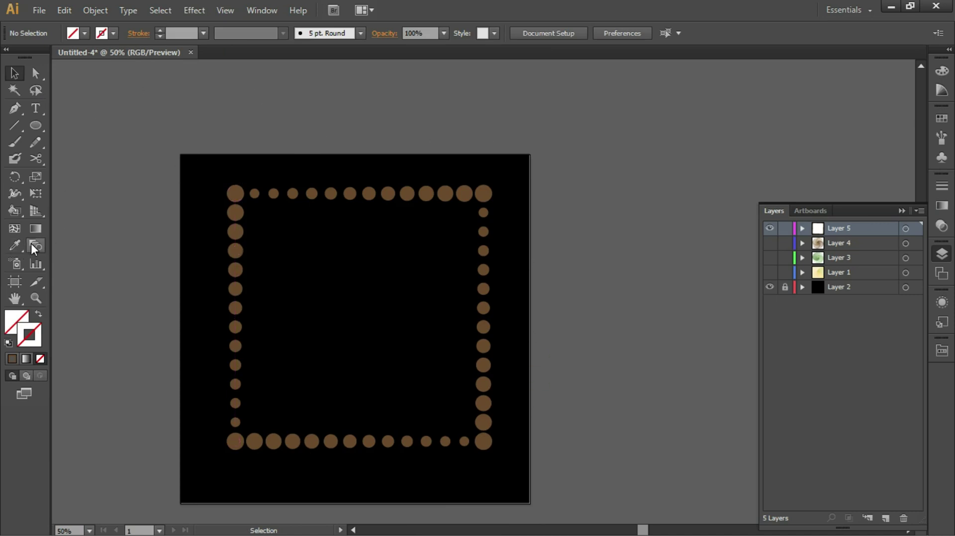
pyautogui.click(234, 193)
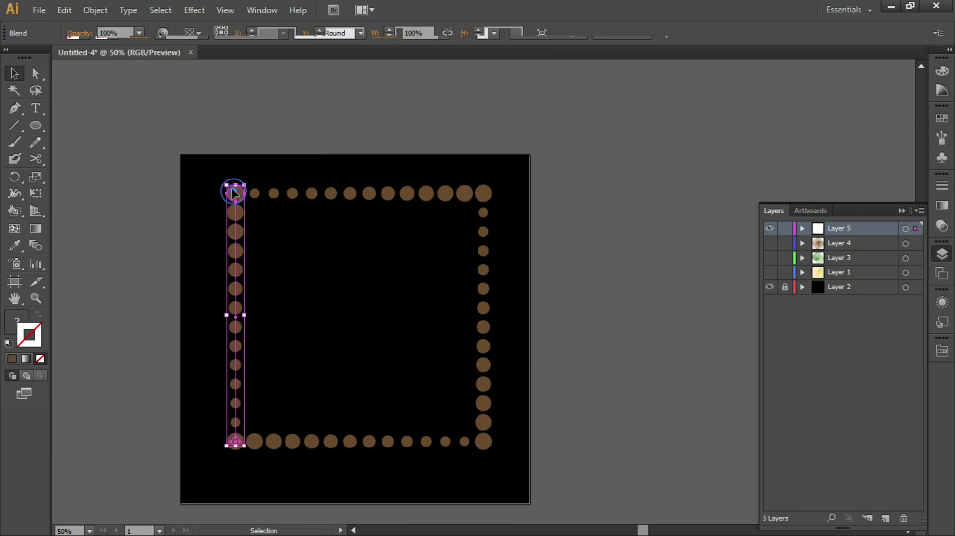
pyautogui.moveTo(208, 175); pyautogui.dragTo(523, 465)
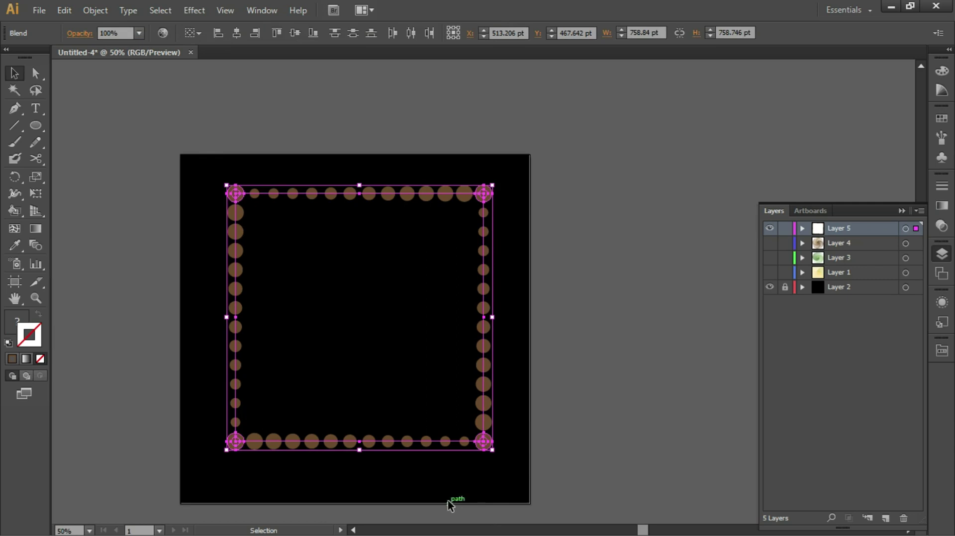
pyautogui.hotkey('ctrl', 'g')
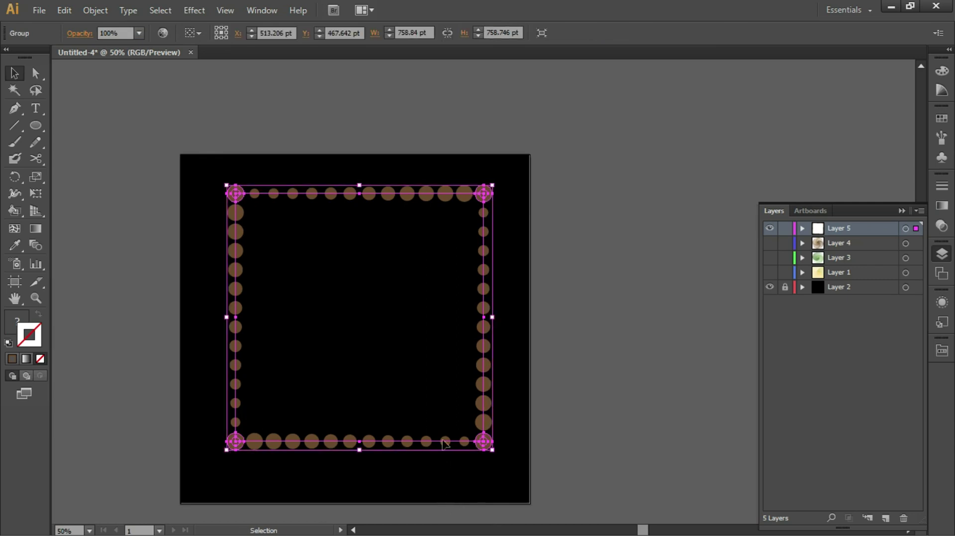
pyautogui.click(95, 10)
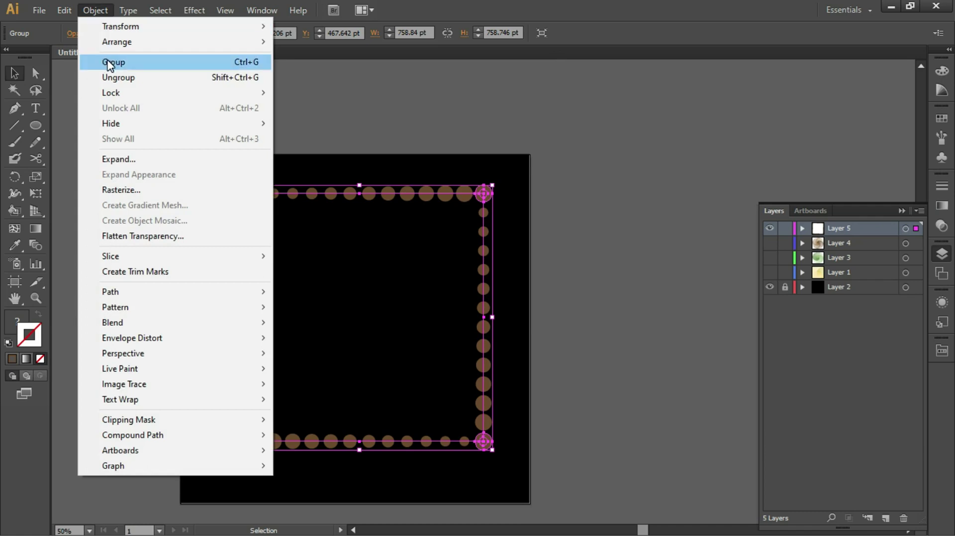
pyautogui.click(592, 132)
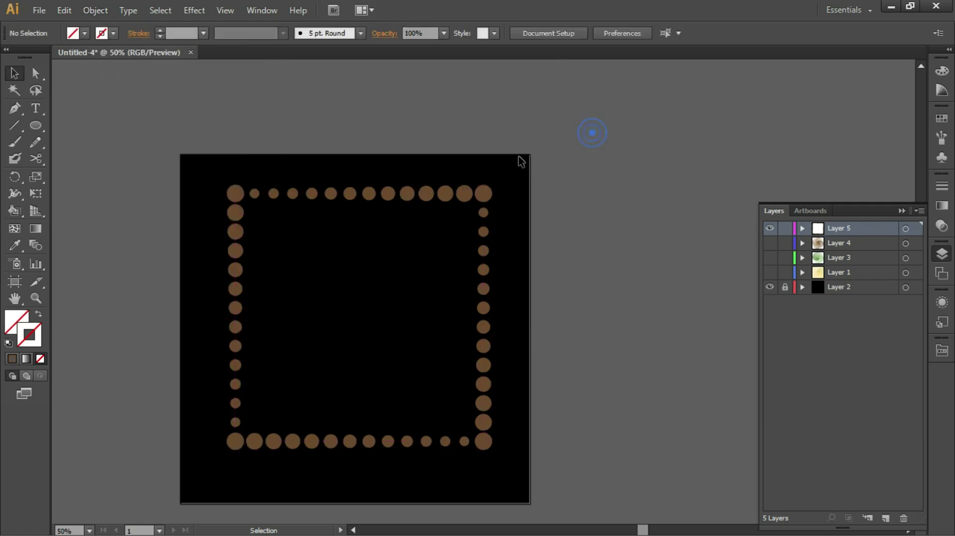
# Start a Transform effect on the grouped dotted square with horizontal and vertical scale set to 90%.
pyautogui.moveTo(198, 150); pyautogui.dragTo(503, 492)
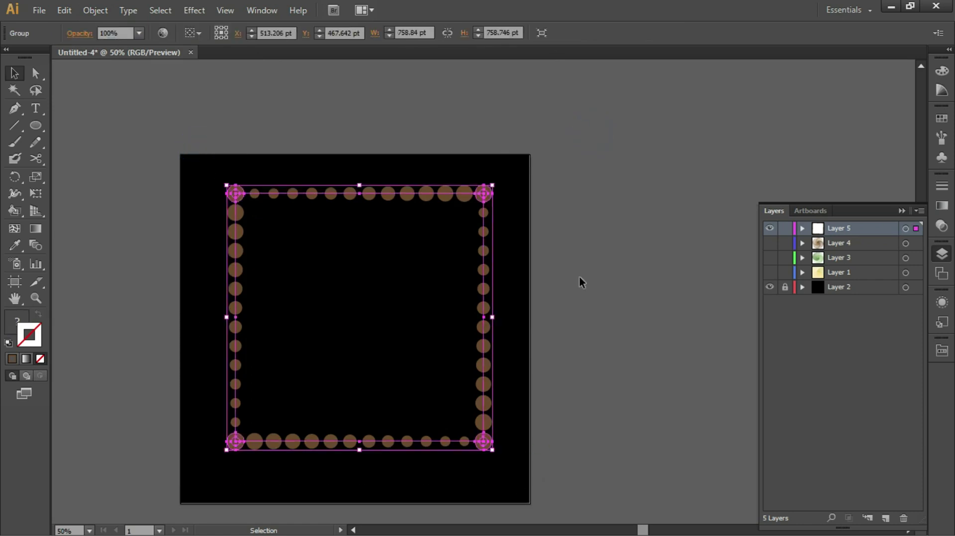
pyautogui.click(194, 9)
pyautogui.moveTo(259, 124)
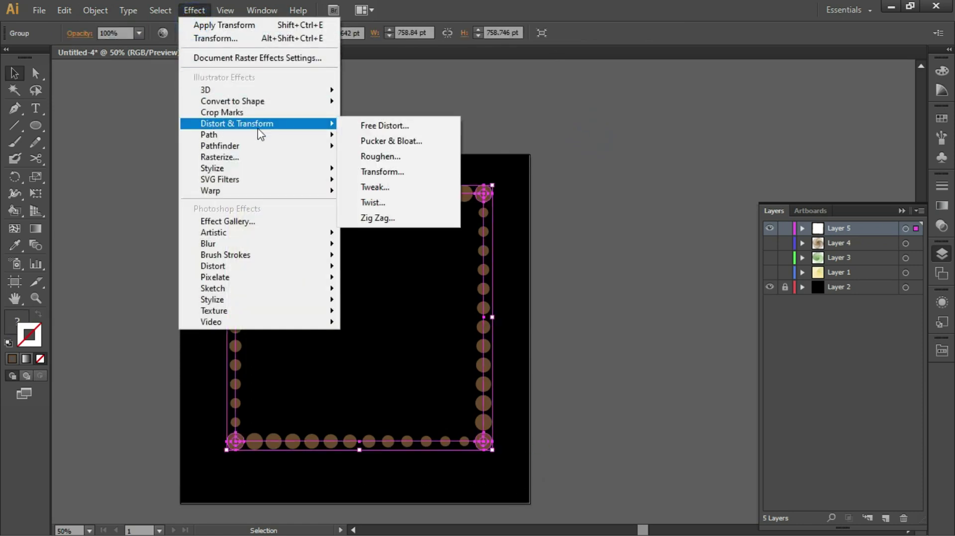
pyautogui.click(378, 172)
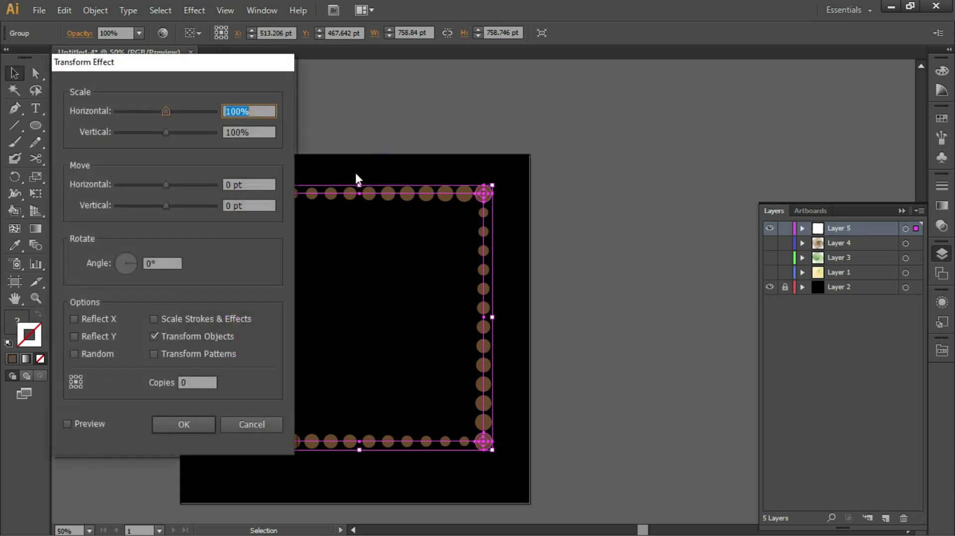
pyautogui.write('90')
pyautogui.click(239, 132)
pyautogui.press('BackSpace')
pyautogui.press('BackSpace')
pyautogui.write('9')
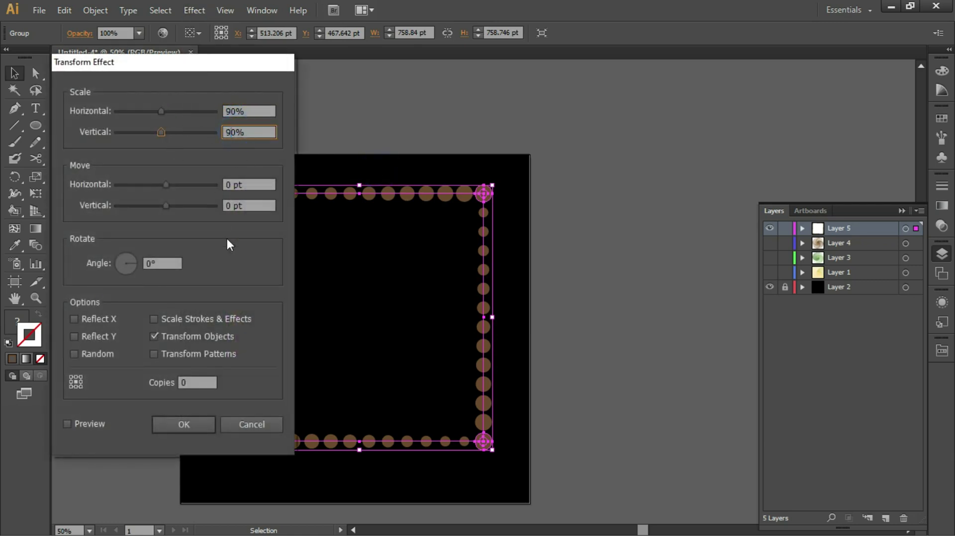
# Set the Transform effect's rotation angle to 6° and its copies to 12, with the preview turned on.
pyautogui.click(150, 262)
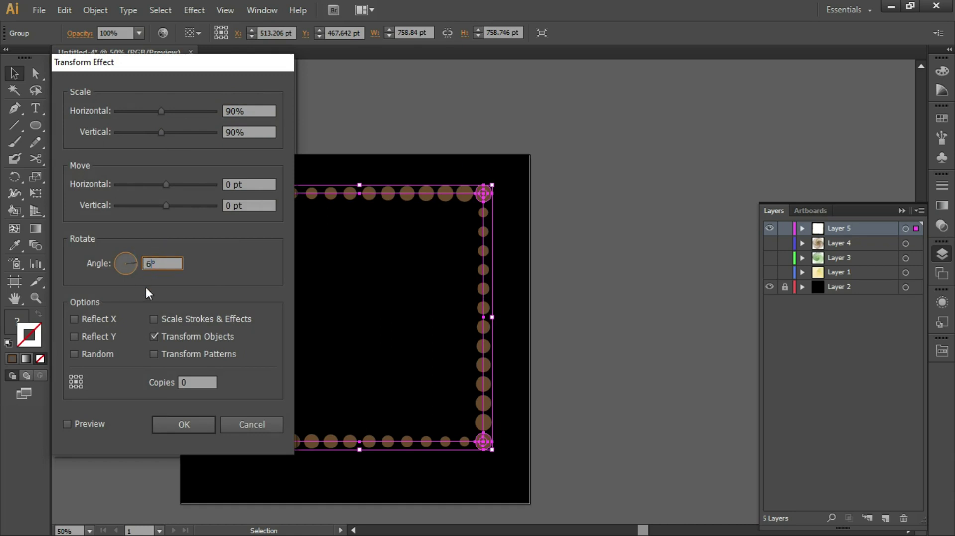
pyautogui.click(80, 423)
pyautogui.click(194, 382)
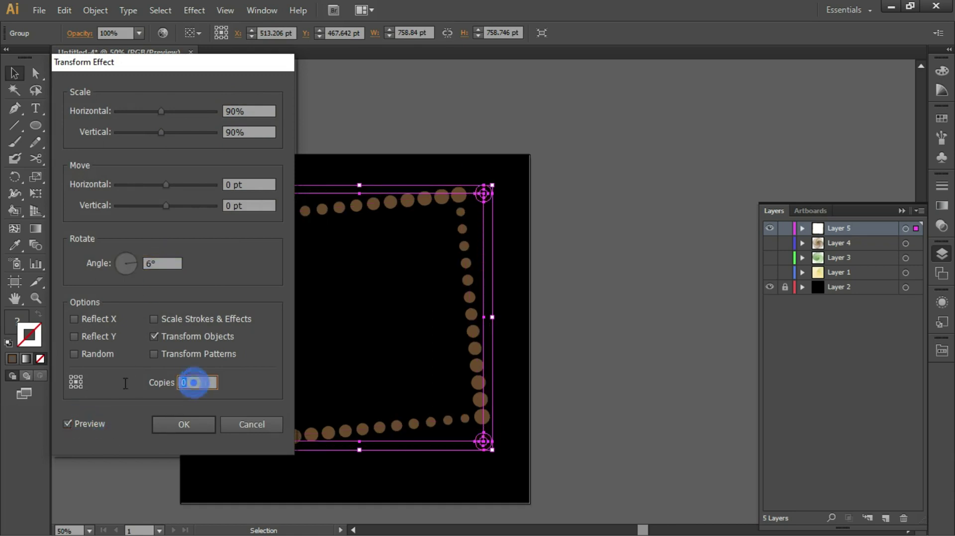
pyautogui.write('12')
# Move the Transform Effect dialog clear of the artwork and raise the rotation angle to 13°.
pyautogui.click(172, 259)
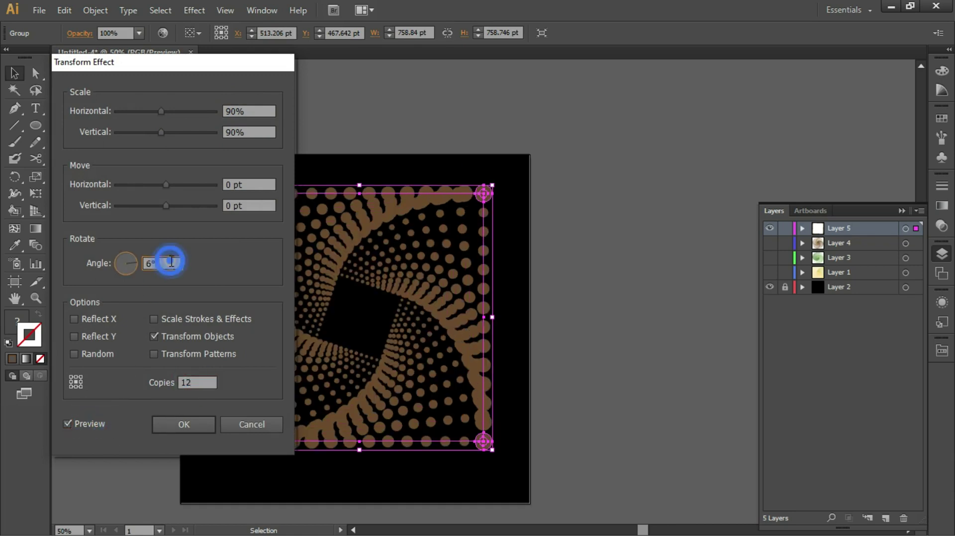
pyautogui.moveTo(245, 59); pyautogui.dragTo(705, 60)
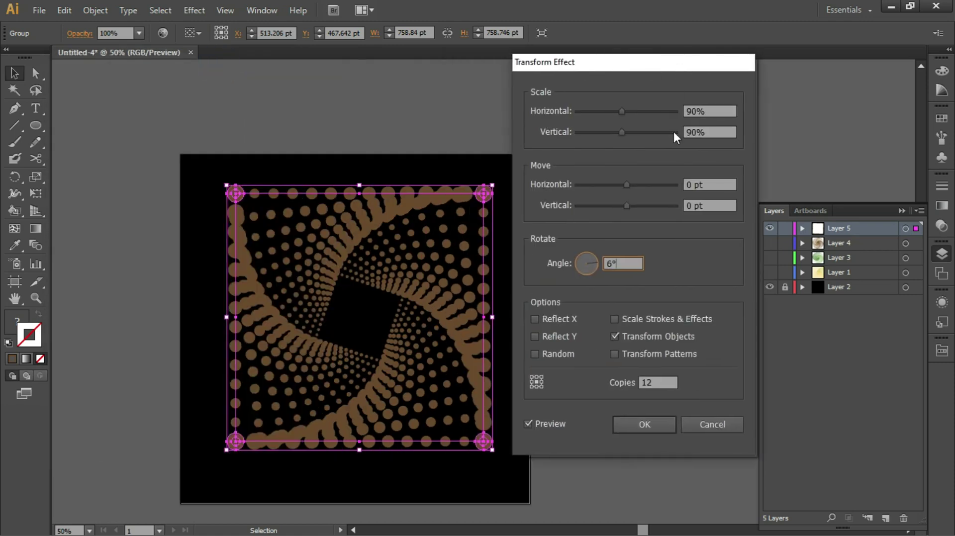
pyautogui.press('Up')
pyautogui.press('Up')
pyautogui.press('Up')
pyautogui.press('Up')
pyautogui.press('Up')
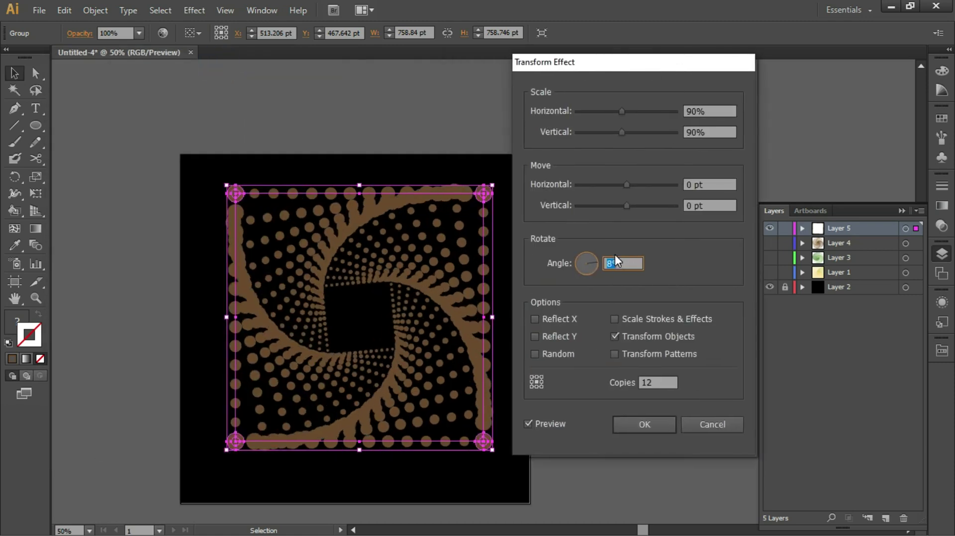
pyautogui.press('Up')
pyautogui.press('Up')
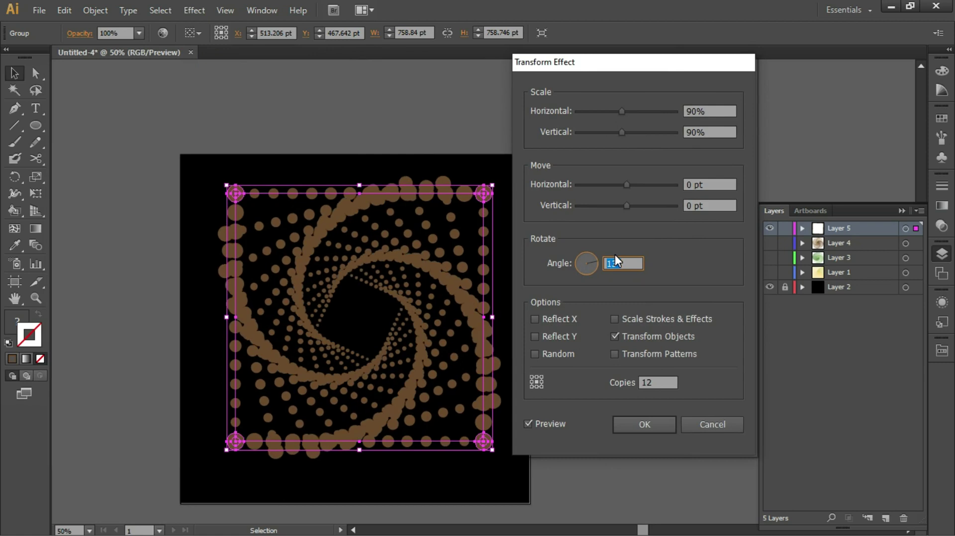
# Increase the number of copies to 30, apply the Transform effect, and deselect the artwork.
pyautogui.click(651, 386)
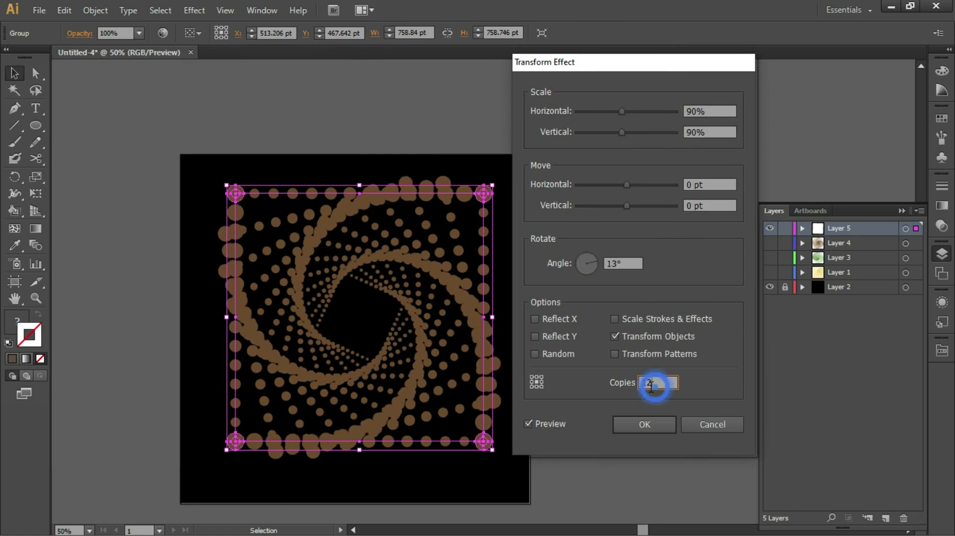
pyautogui.press('Down')
pyautogui.press('Down')
pyautogui.press('Up')
pyautogui.press('Up')
pyautogui.press('Up')
pyautogui.press('Up')
pyautogui.press('Up')
pyautogui.press('Up')
pyautogui.press('Up')
pyautogui.press('Up')
pyautogui.press('Up')
pyautogui.press('Up')
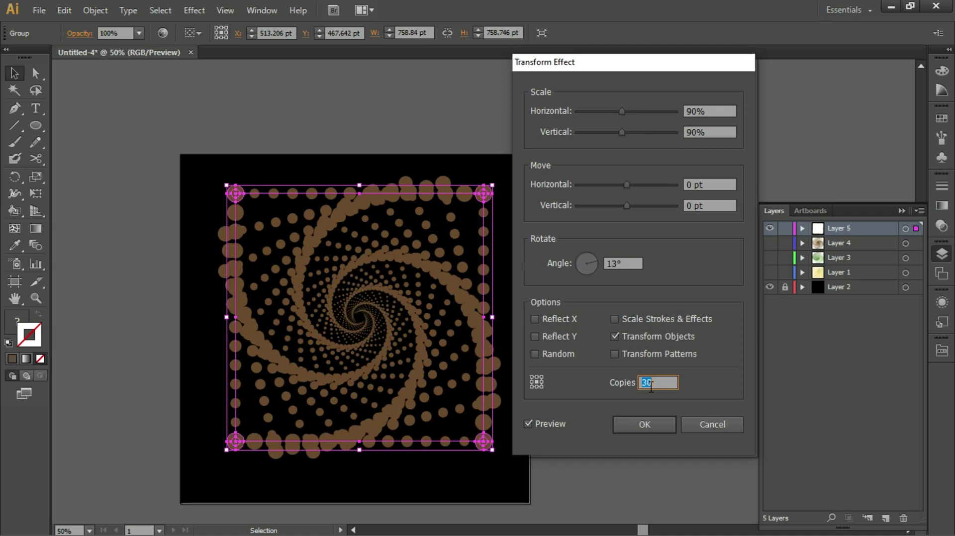
pyautogui.click(651, 428)
pyautogui.click(585, 356)
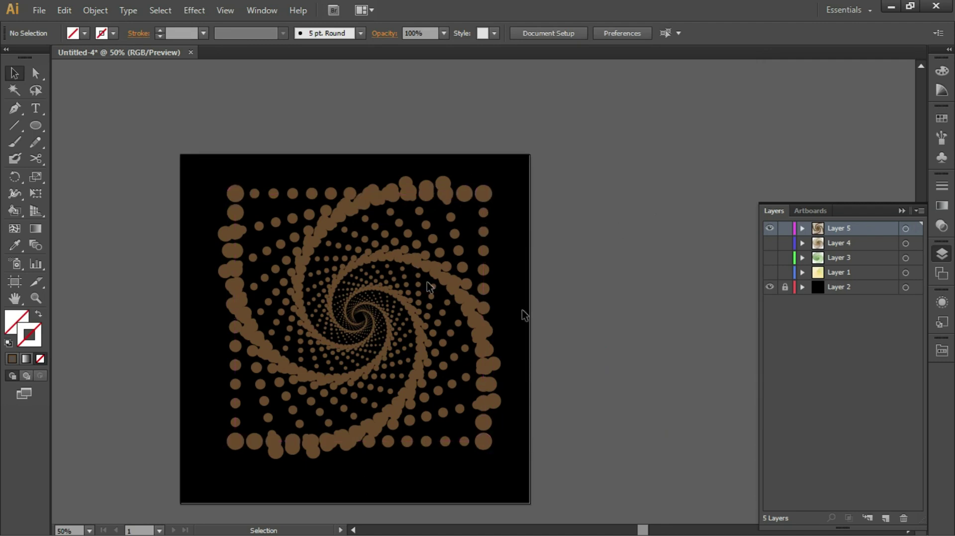
# Show the Appearance panel.
pyautogui.click(947, 304)
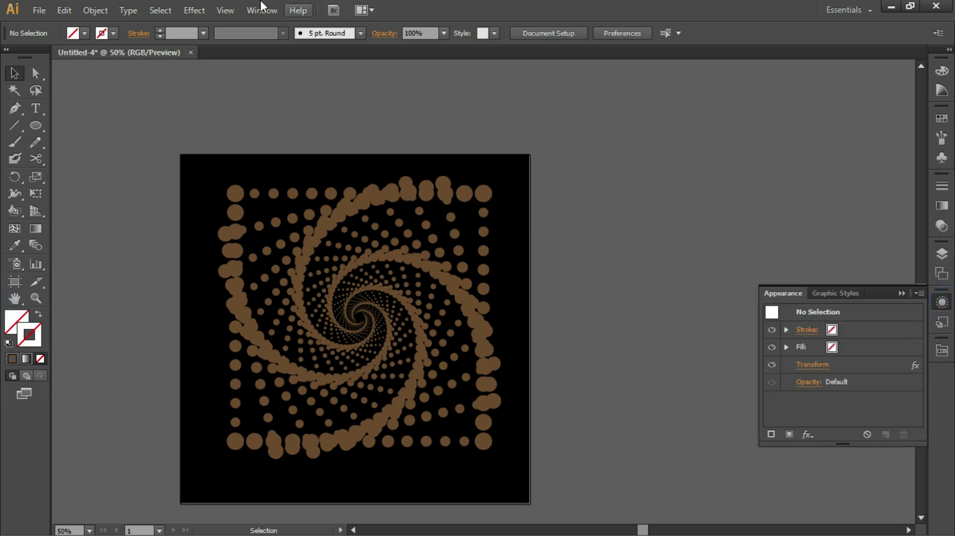
pyautogui.click(261, 10)
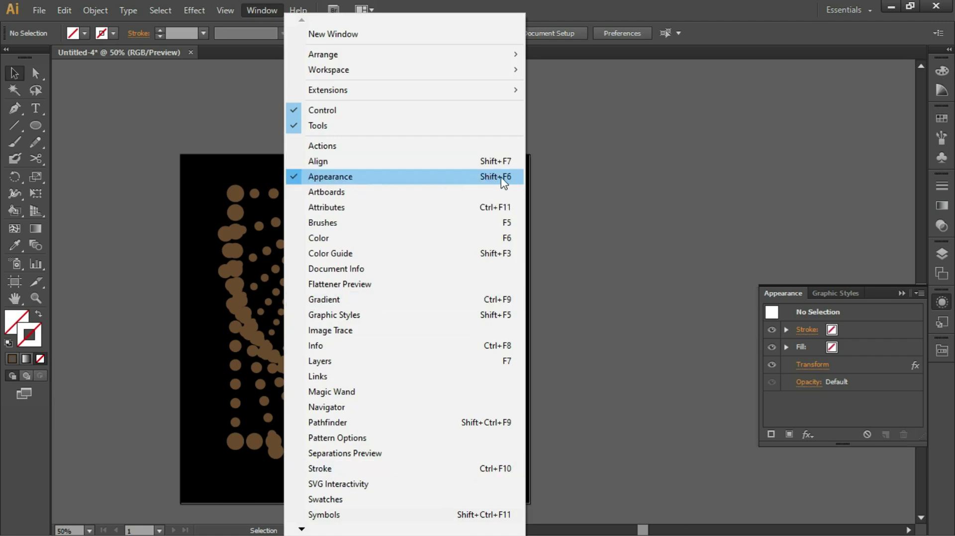
pyautogui.click(455, 6)
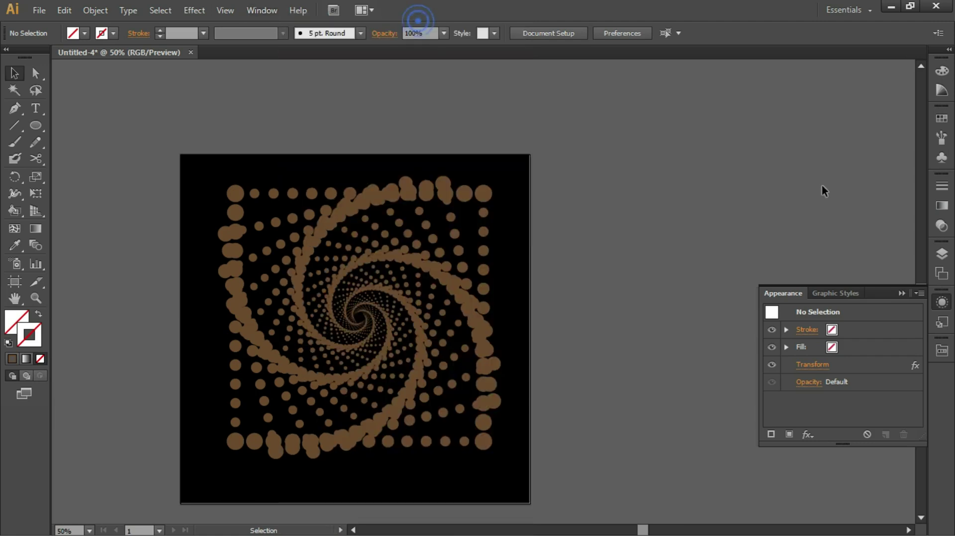
pyautogui.click(816, 366)
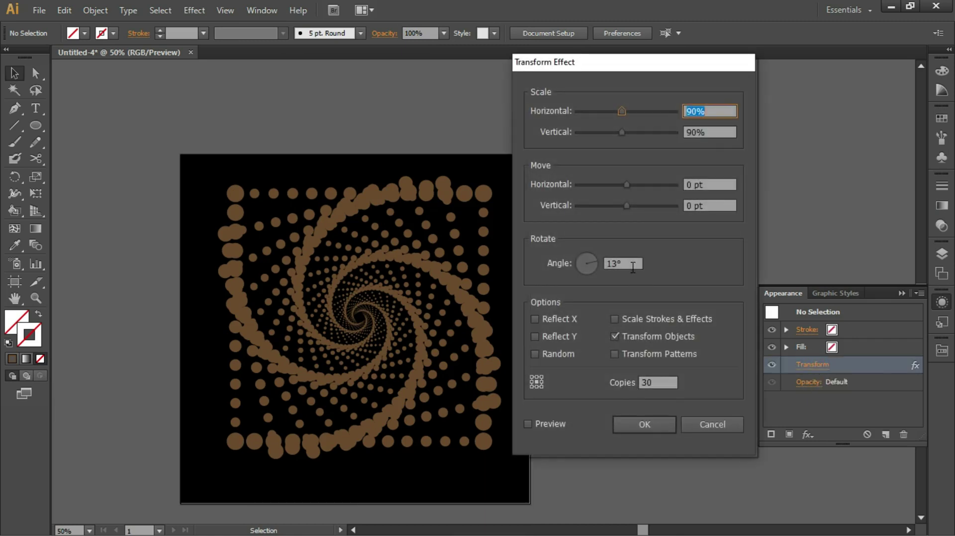
pyautogui.click(633, 267)
pyautogui.press('Down')
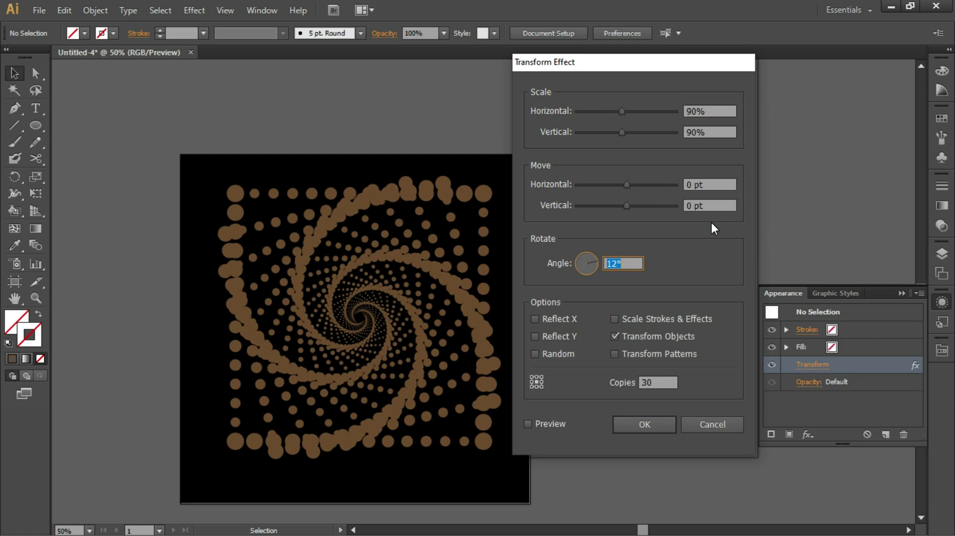
pyautogui.press('Down')
pyautogui.click(549, 423)
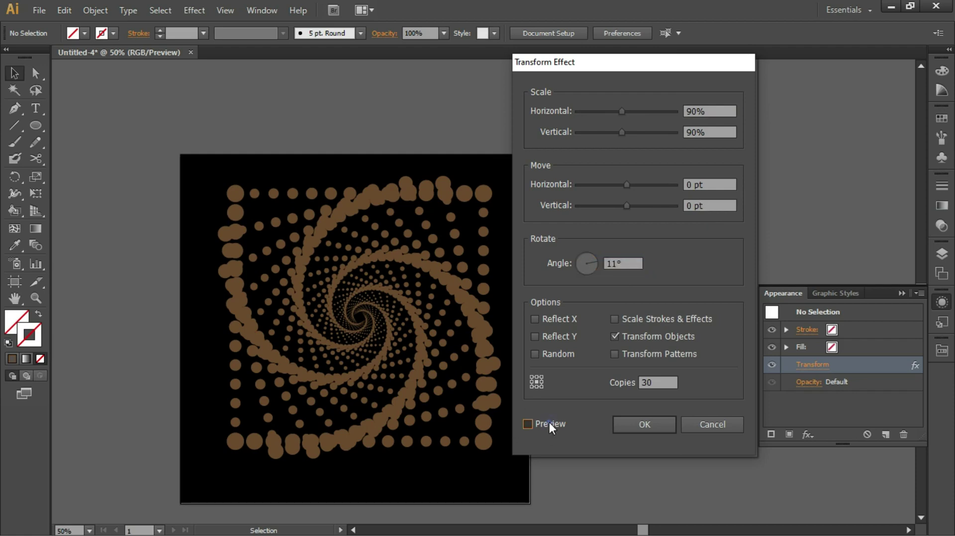
pyautogui.click(628, 262)
pyautogui.press('Down')
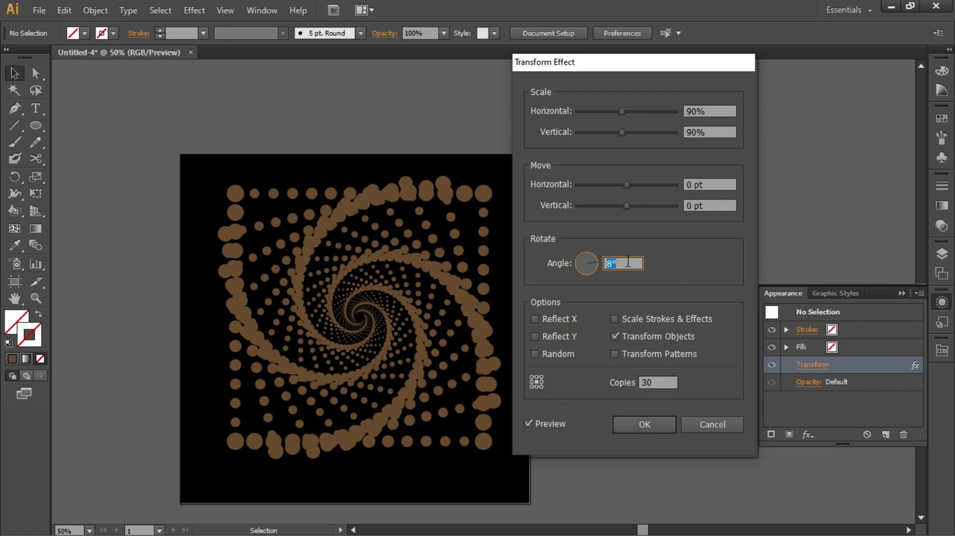
pyautogui.click(664, 419)
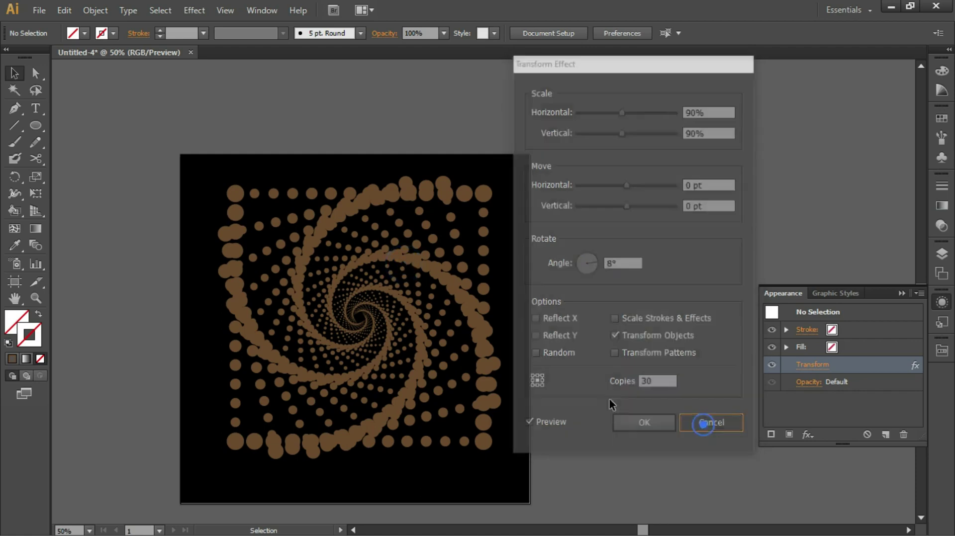
# Edit the spiral group's existing Transform effect to a 7° rotation angle with preview on, apply it, and deselect the group.
pyautogui.click(415, 266)
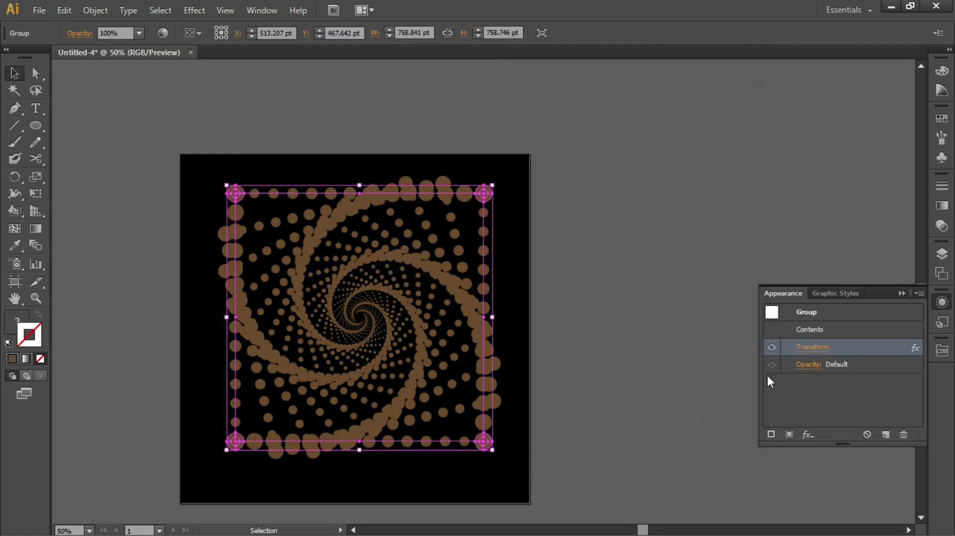
pyautogui.click(802, 348)
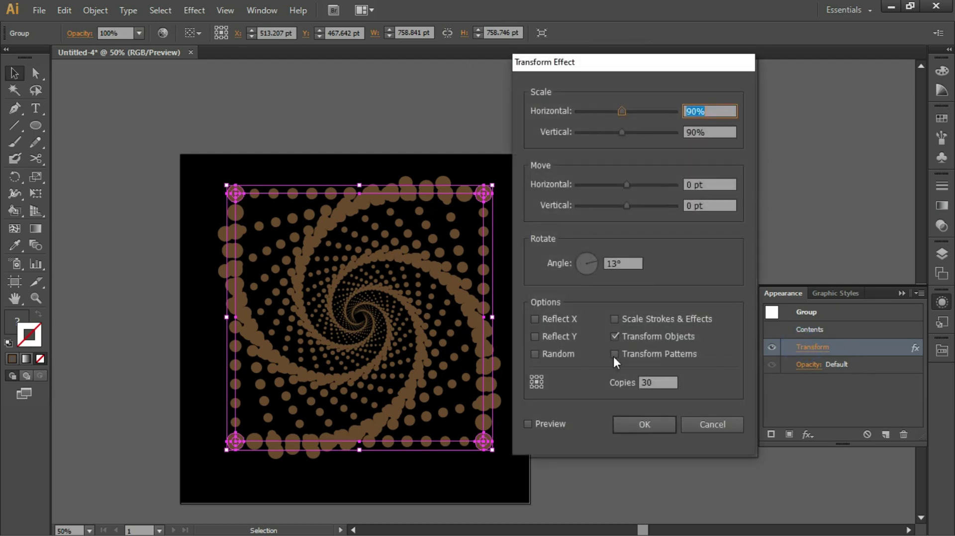
pyautogui.click(549, 426)
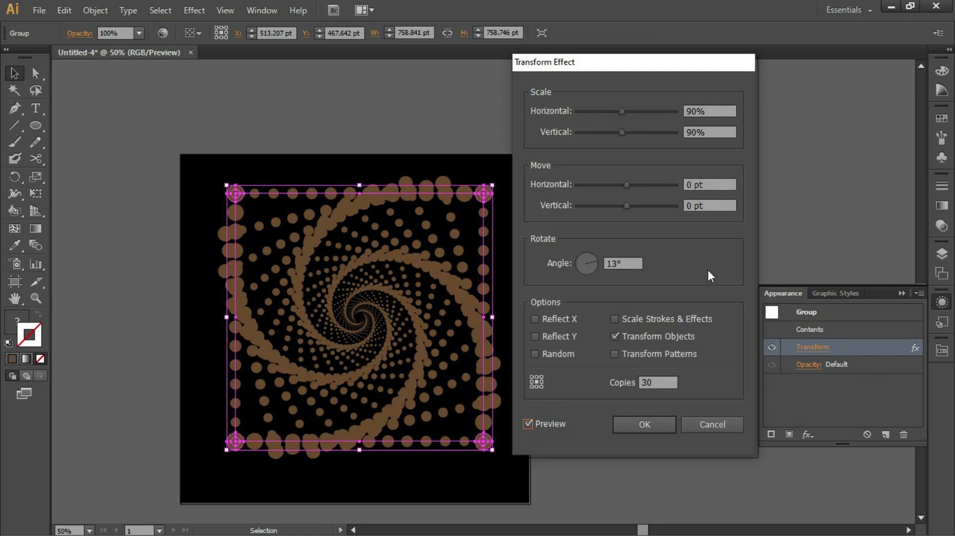
pyautogui.click(632, 263)
pyautogui.press('Down')
pyautogui.press('Down')
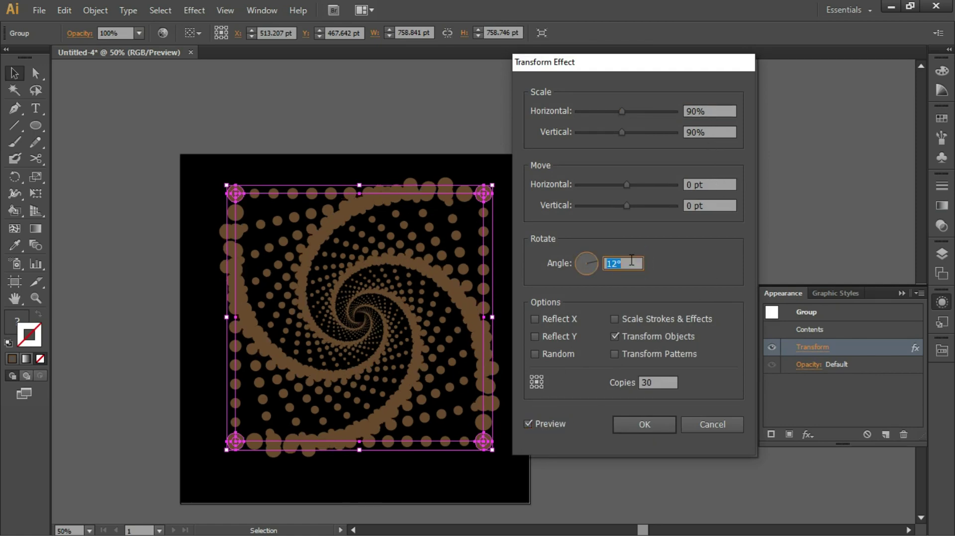
pyautogui.press('Down')
pyautogui.press('Down')
pyautogui.press('Down')
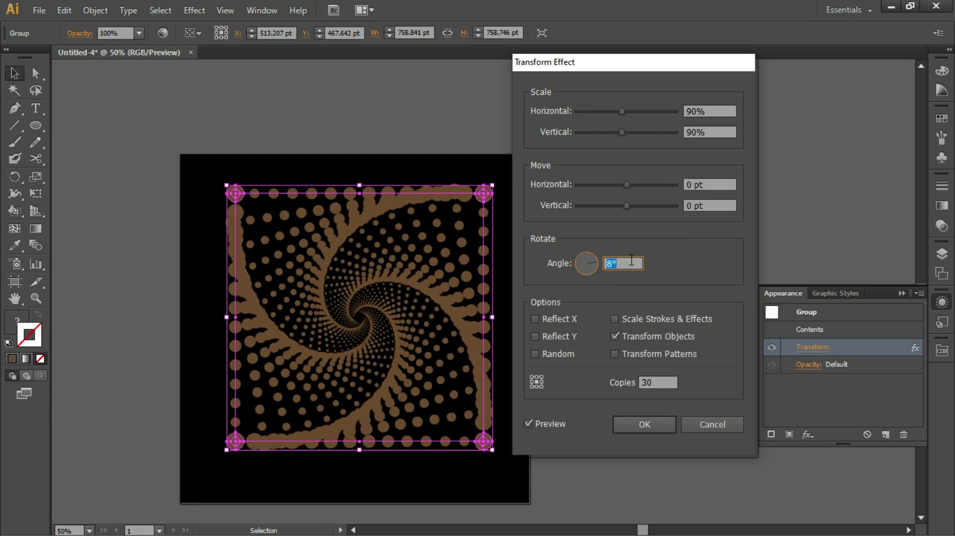
pyautogui.press('Down')
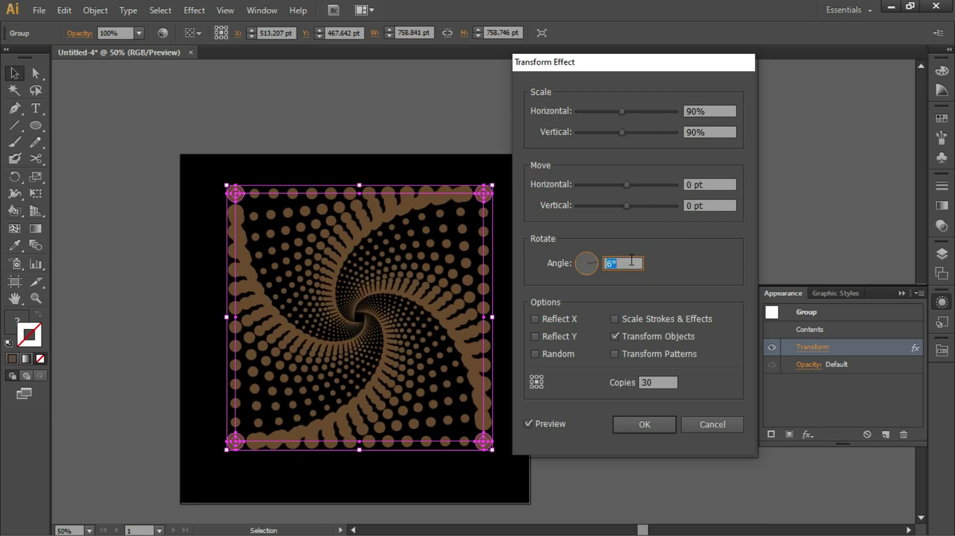
pyautogui.press('Up')
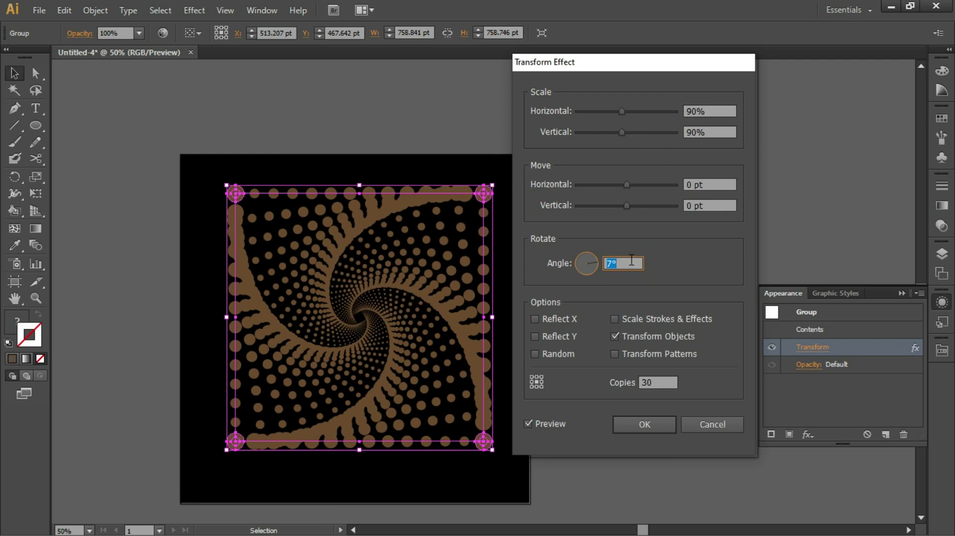
pyautogui.click(635, 427)
pyautogui.click(655, 193)
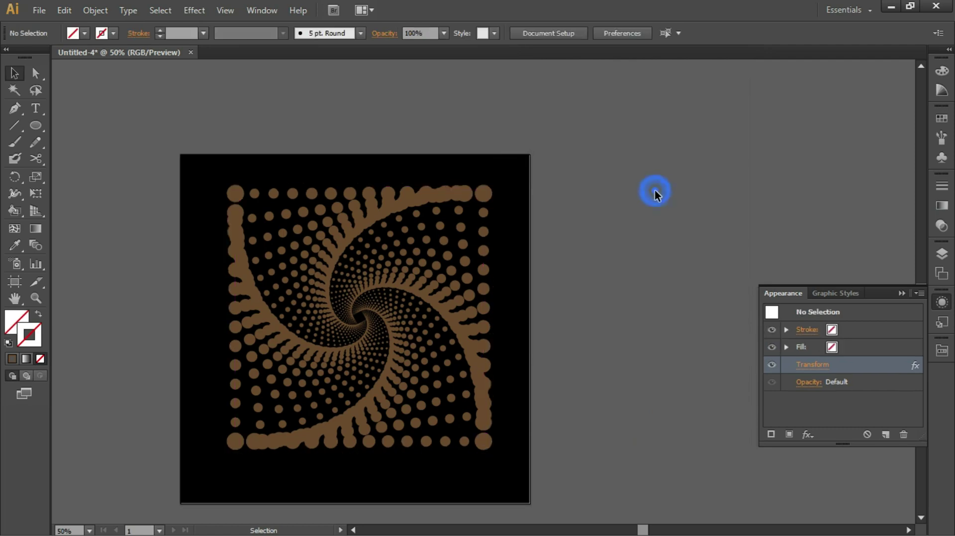